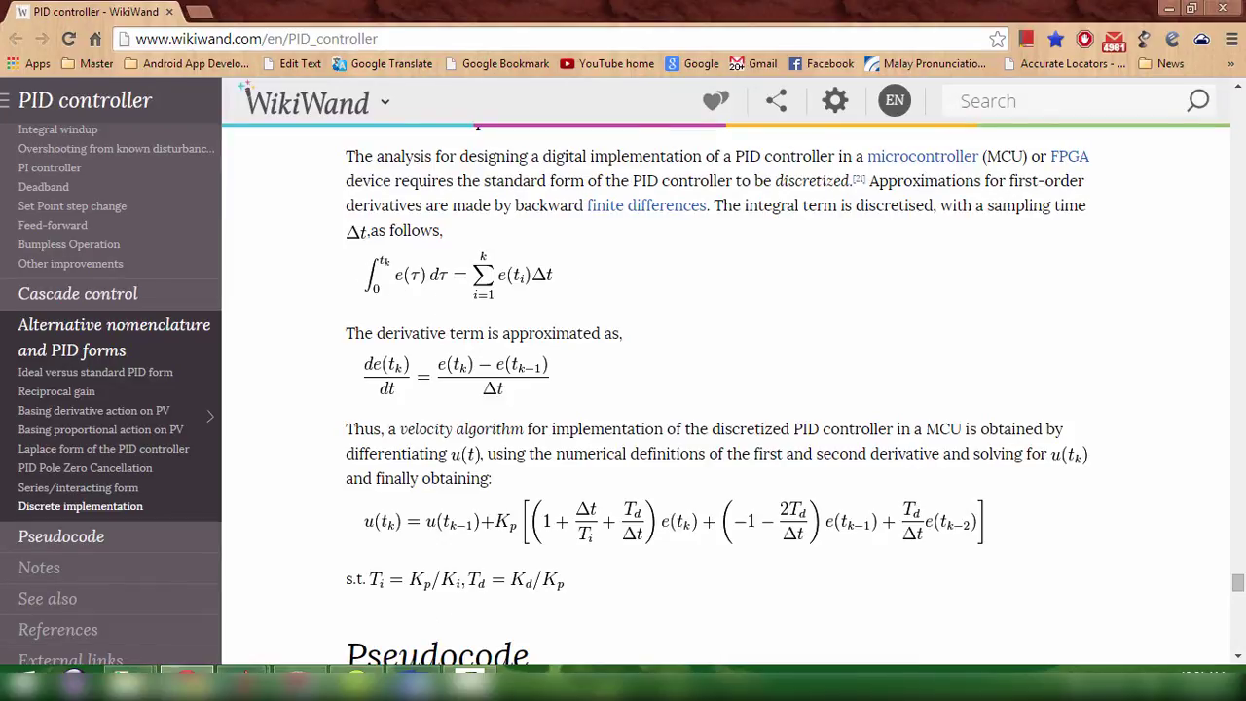
# Step: Bring the equations document forward and highlight the integral equation and the f(tᵢ)Δt summation term
pyautogui.click(405, 686)
pyautogui.click(1024, 224)
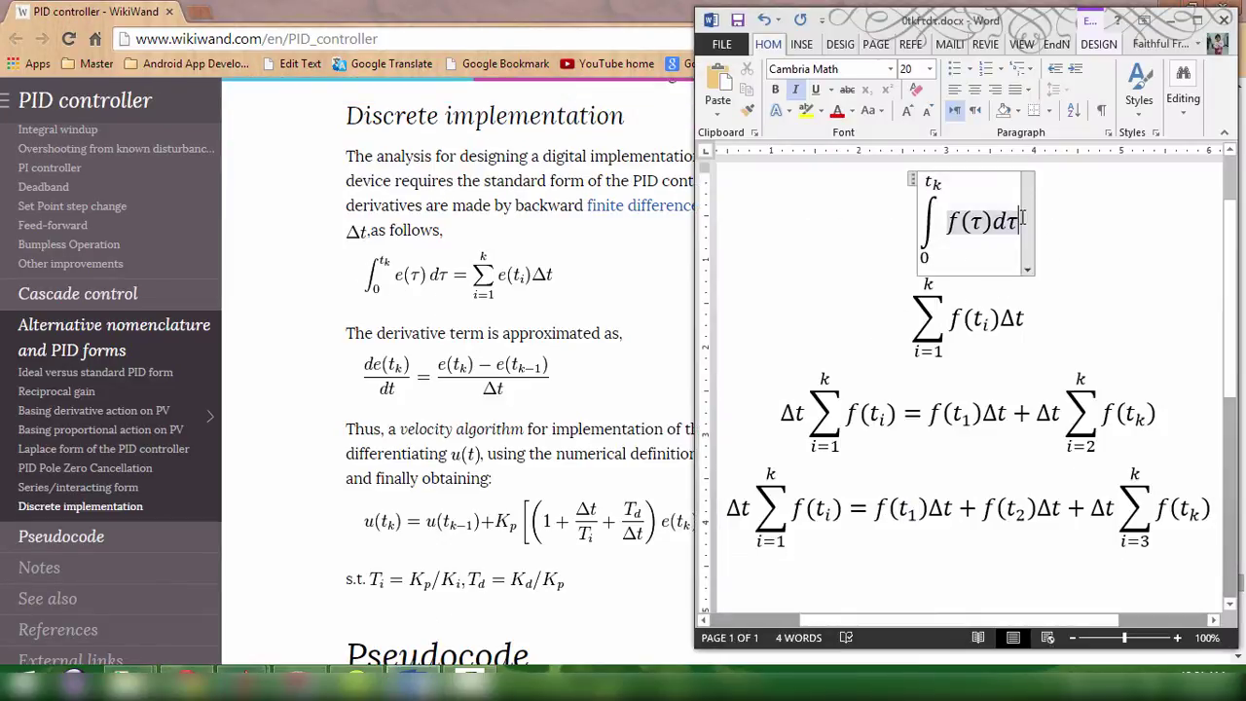
pyautogui.doubleClick(944, 218)
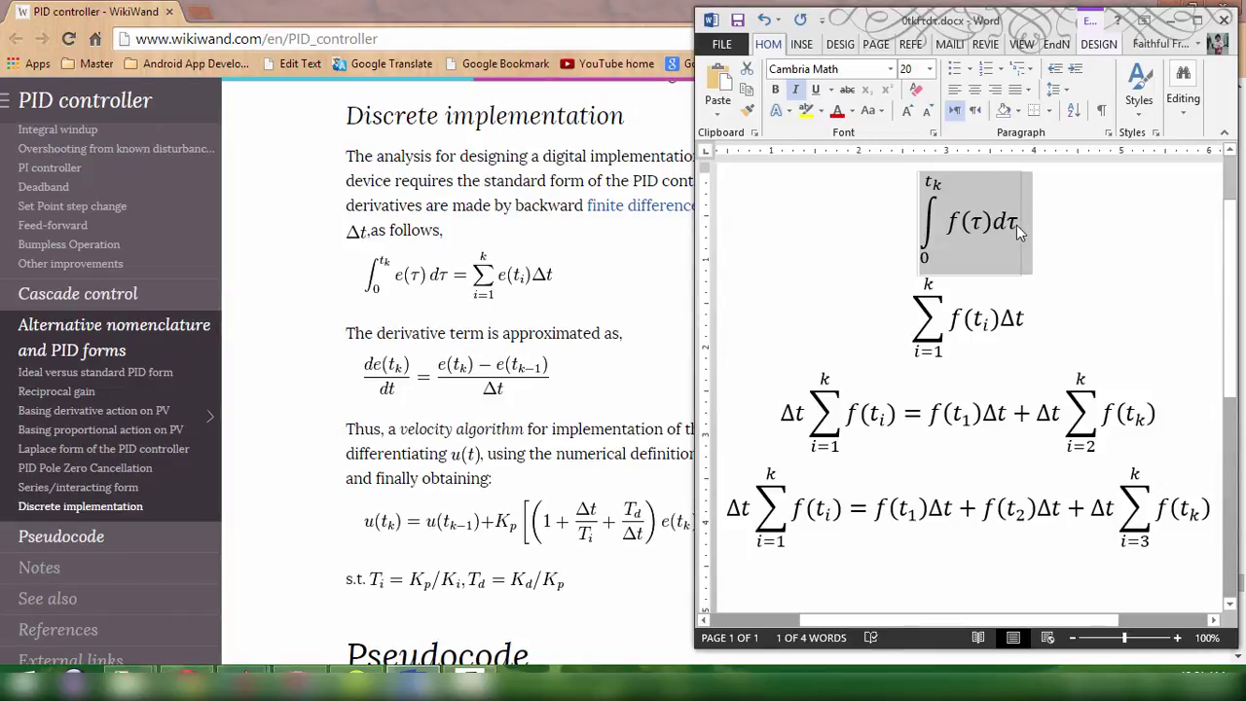
pyautogui.moveTo(1026, 319); pyautogui.dragTo(932, 332)
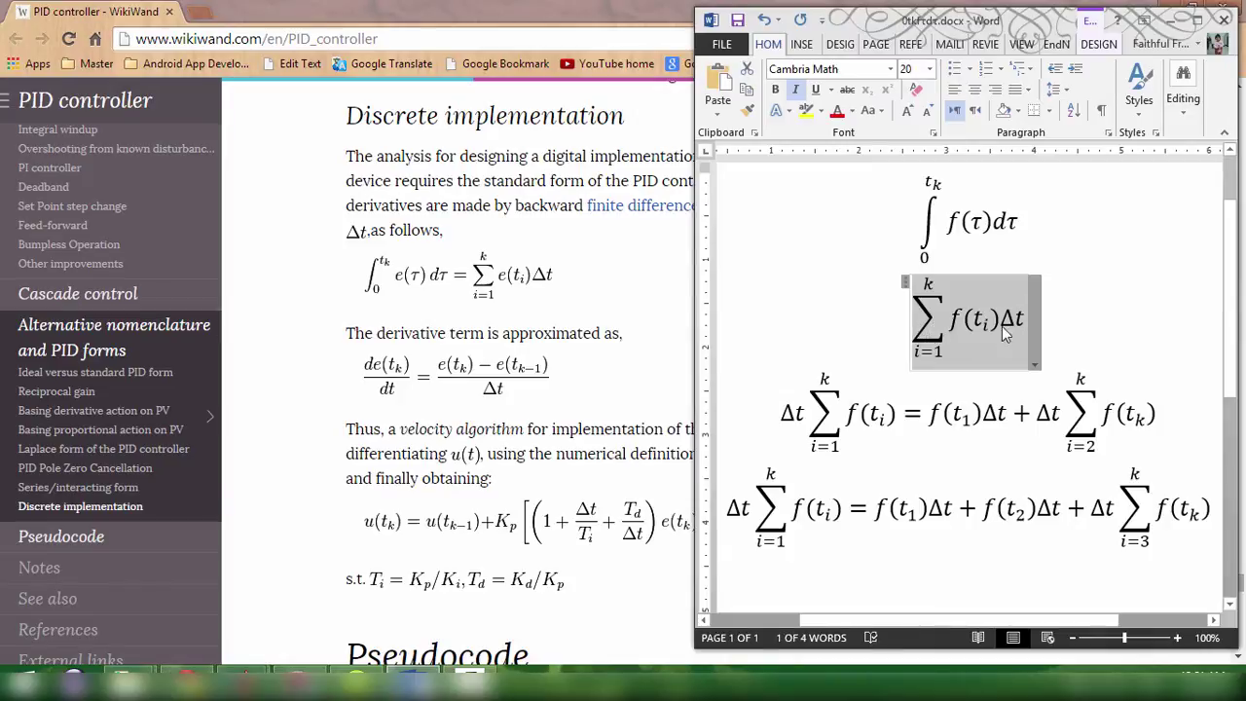
# Step: Highlight the summation's Δt factor and the third equation's Σ f(tᵢ) part, then move to its upper limit k
pyautogui.click(1000, 319)
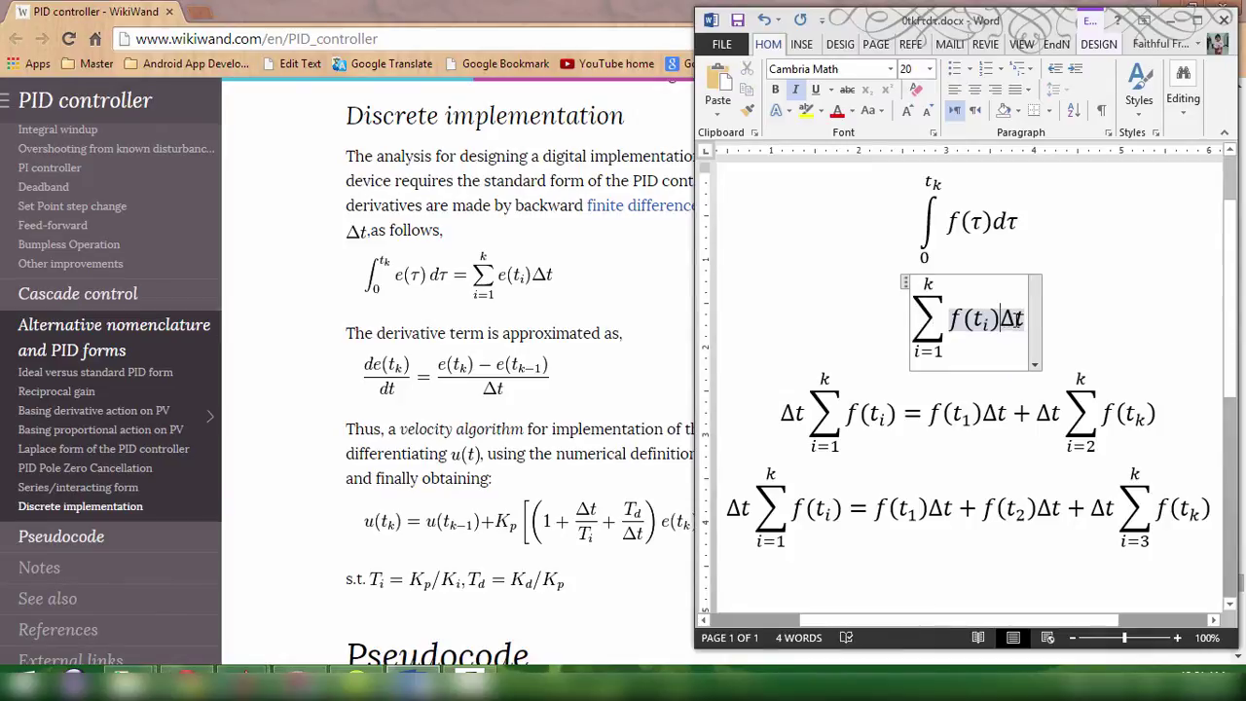
pyautogui.moveTo(1001, 319); pyautogui.dragTo(1022, 320)
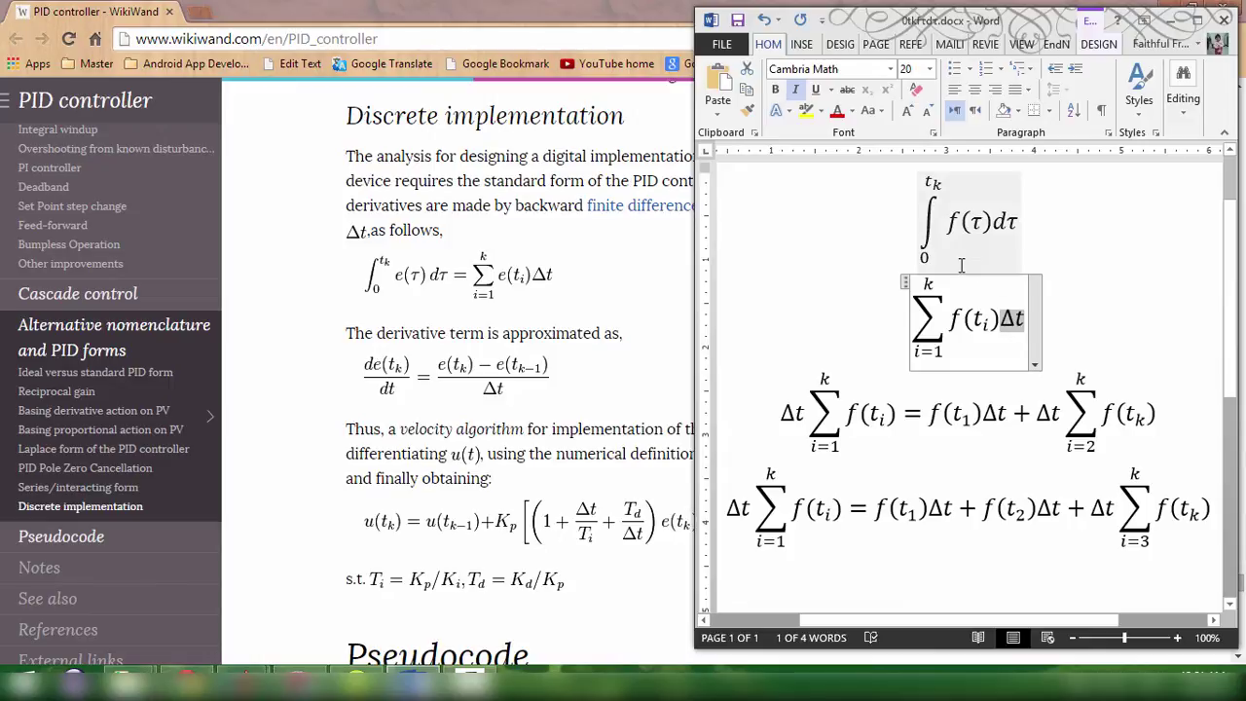
pyautogui.moveTo(820, 414); pyautogui.dragTo(879, 414)
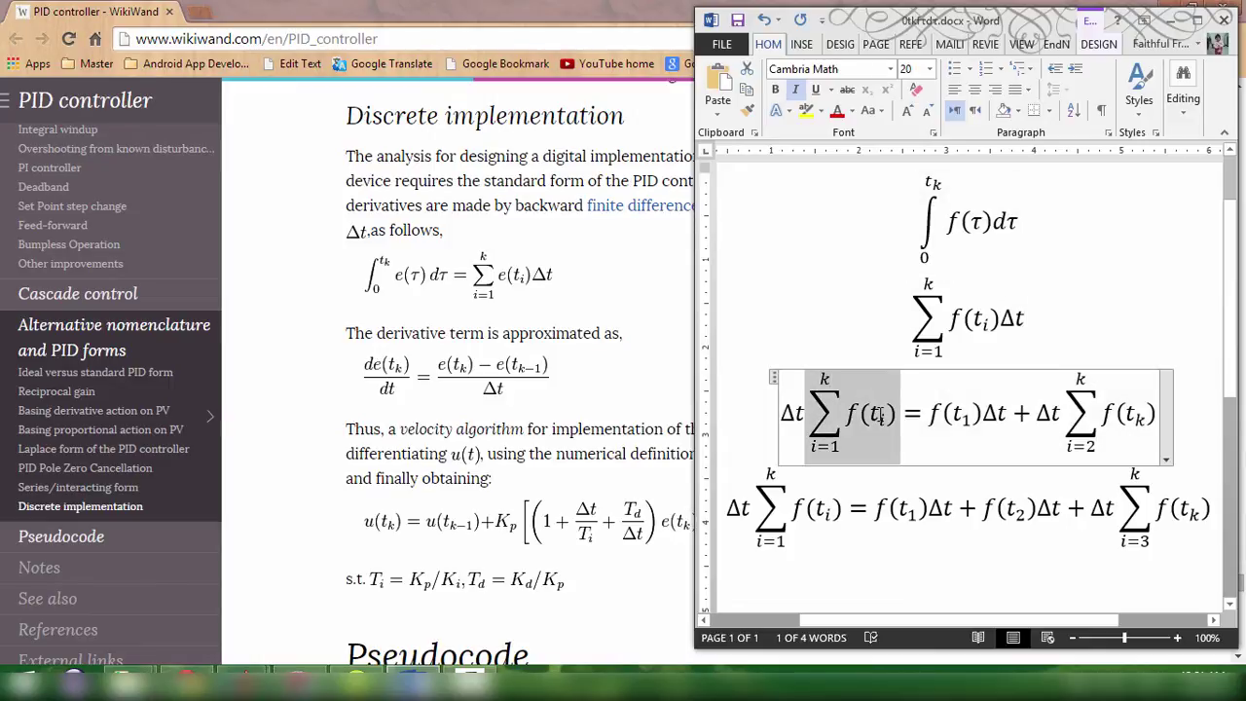
pyautogui.click(868, 413)
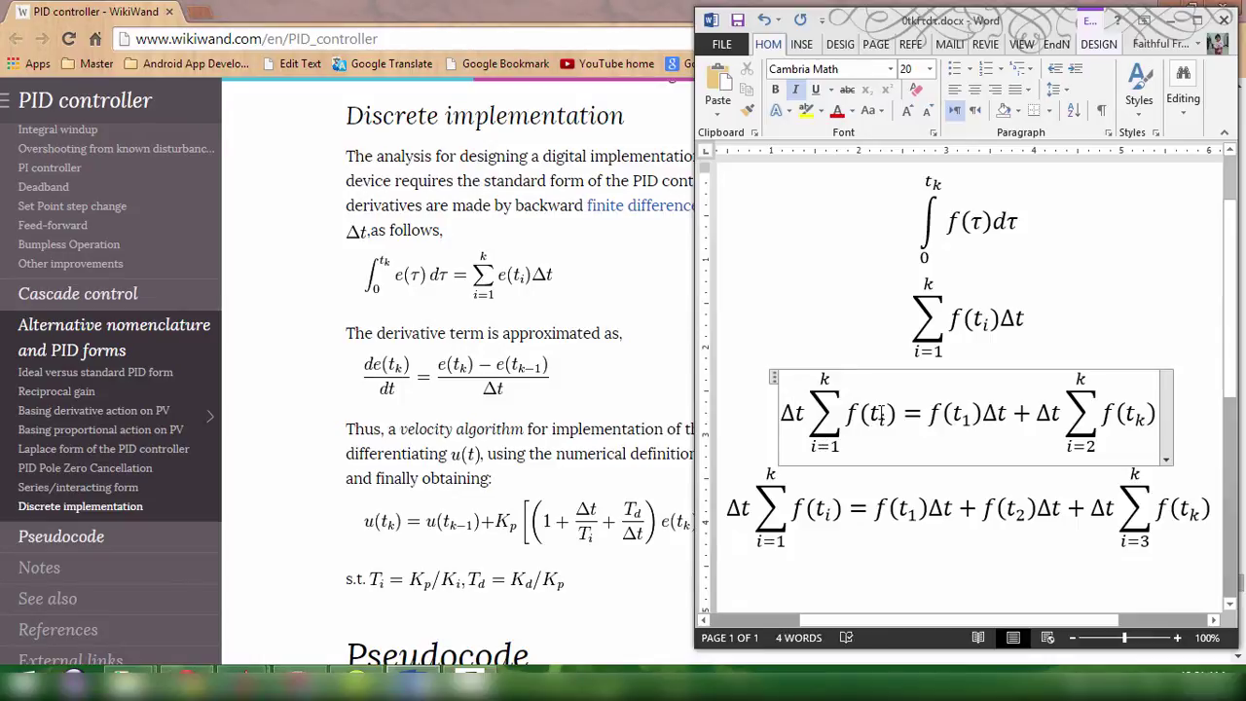
pyautogui.press('Left')
pyautogui.press('Left')
pyautogui.press('Left')
pyautogui.click(881, 428)
pyautogui.moveTo(898, 413); pyautogui.dragTo(786, 416)
pyautogui.click(880, 413)
pyautogui.moveTo(880, 414); pyautogui.dragTo(811, 408)
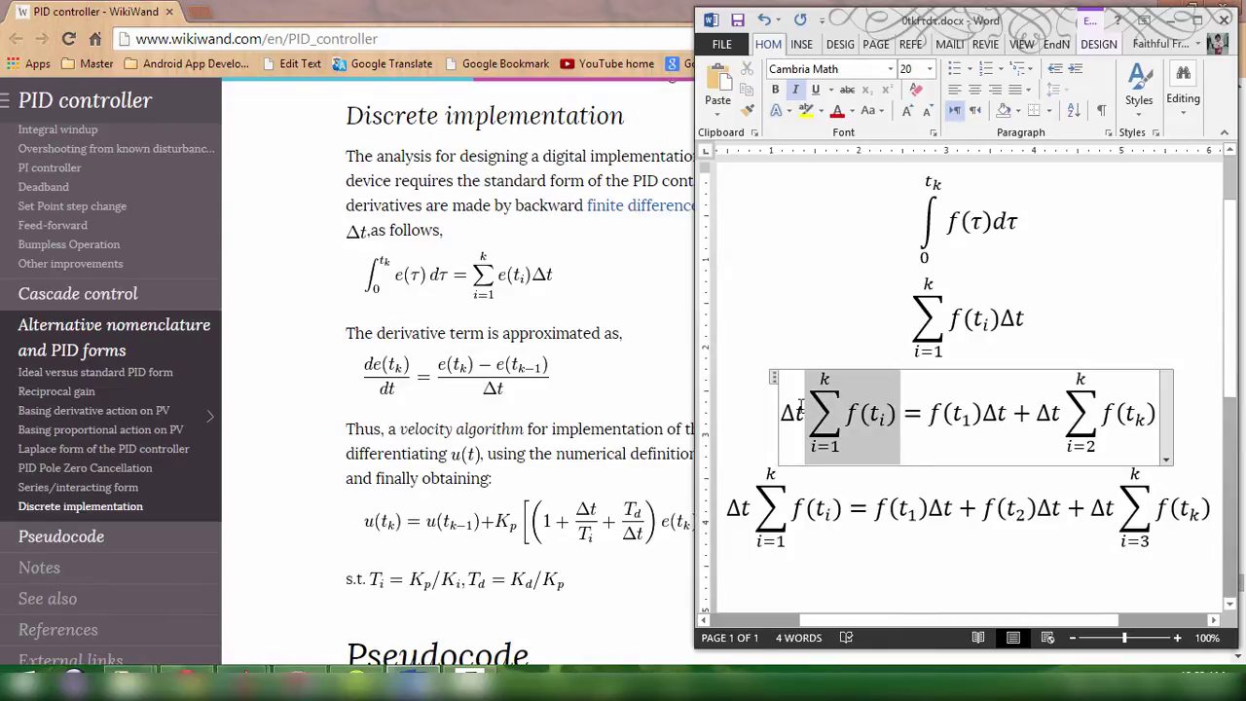
pyautogui.click(967, 416)
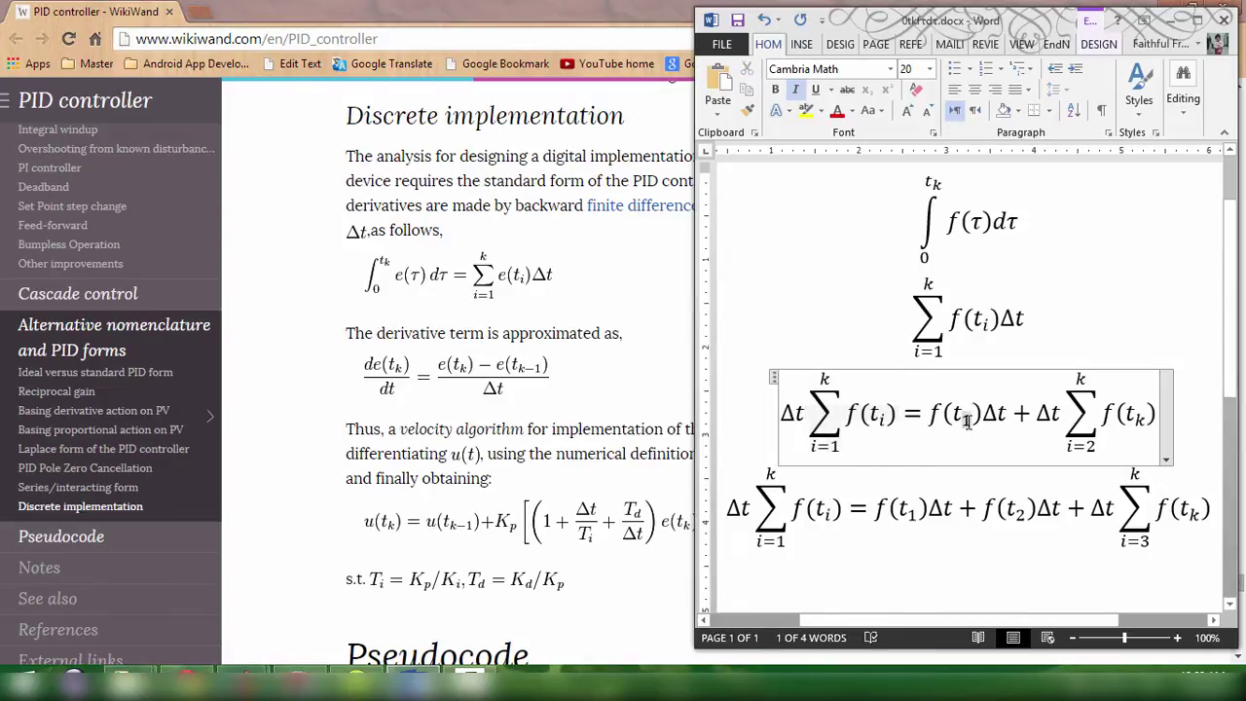
pyautogui.moveTo(926, 414); pyautogui.dragTo(1008, 409)
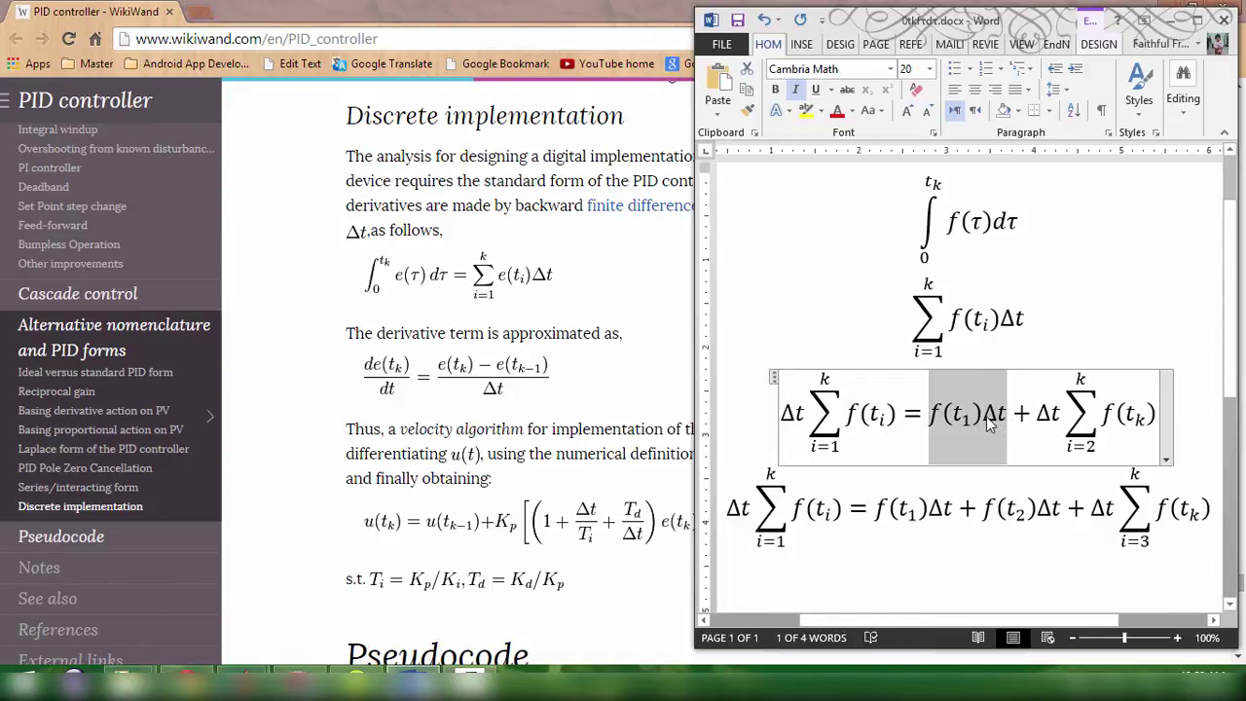
pyautogui.click(985, 419)
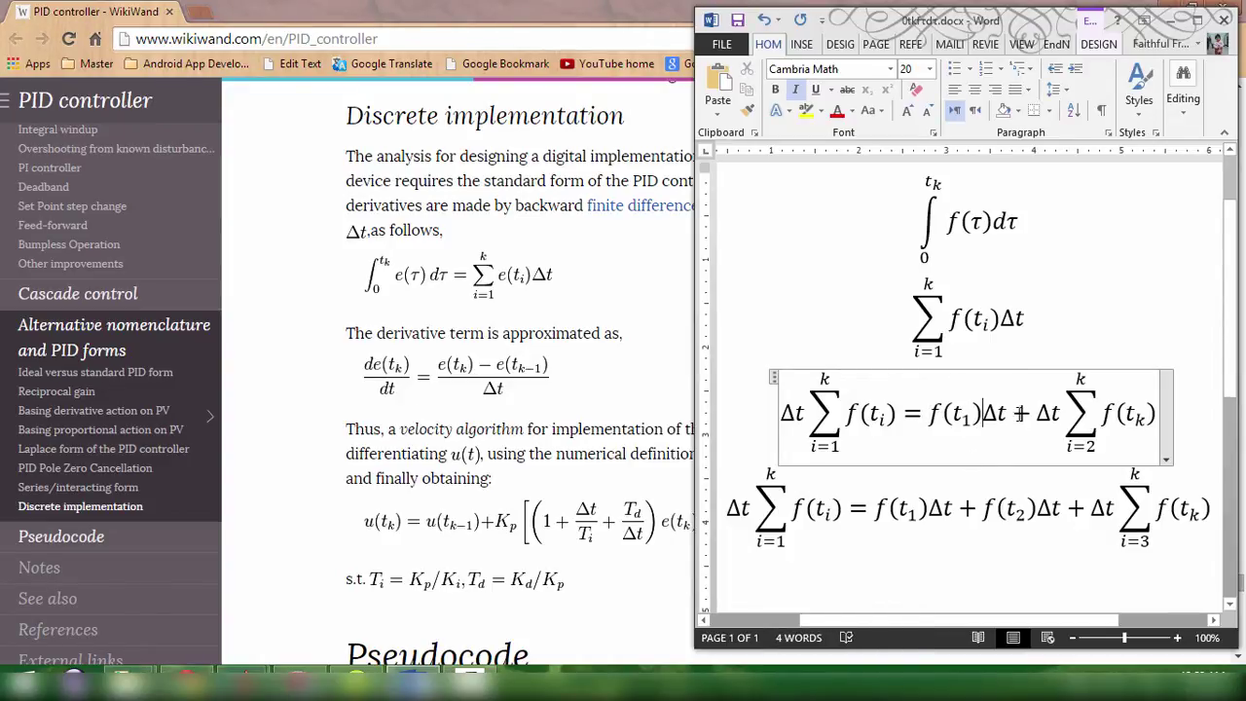
pyautogui.moveTo(1016, 415); pyautogui.dragTo(929, 416)
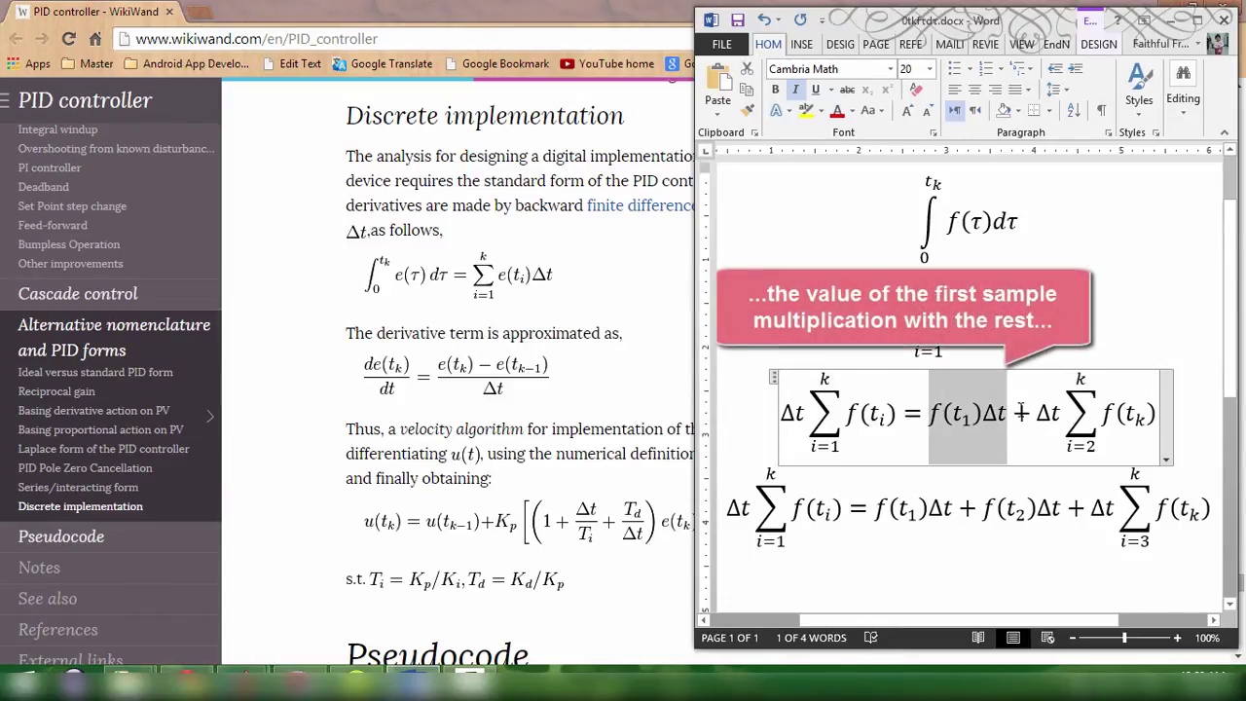
pyautogui.moveTo(1034, 412); pyautogui.dragTo(1154, 412)
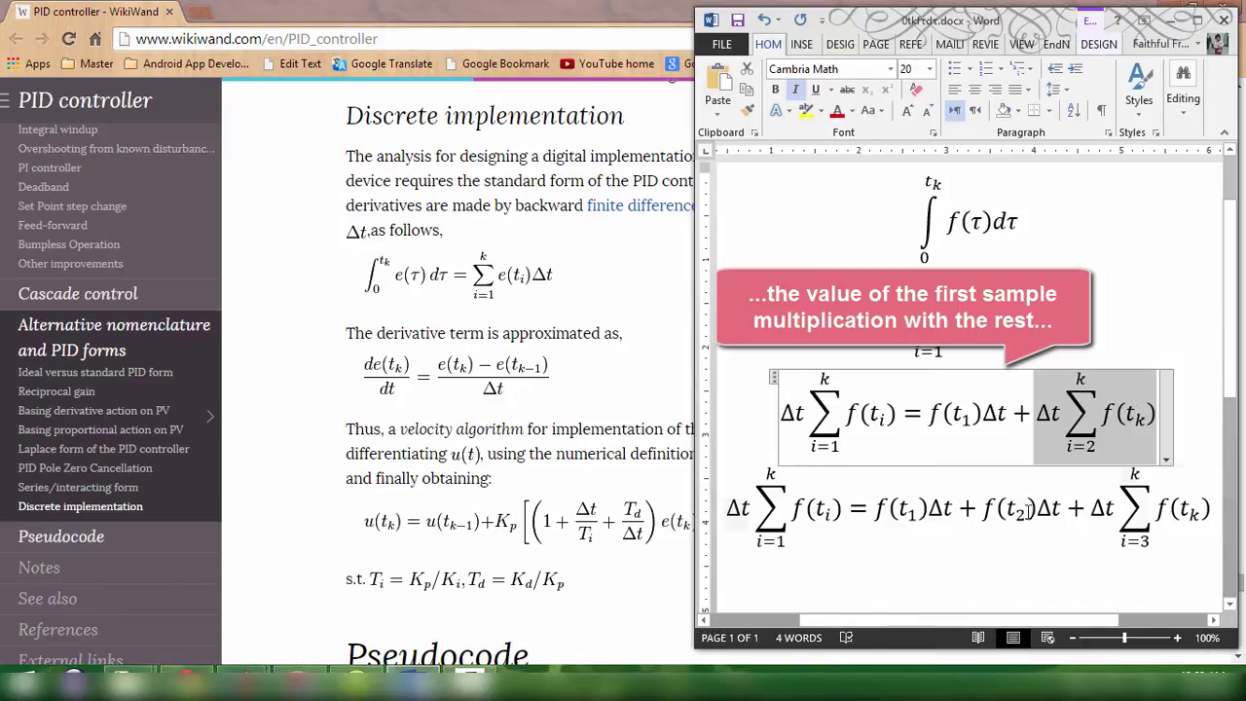
pyautogui.moveTo(1067, 447); pyautogui.dragTo(1097, 446)
pyautogui.click(1077, 498)
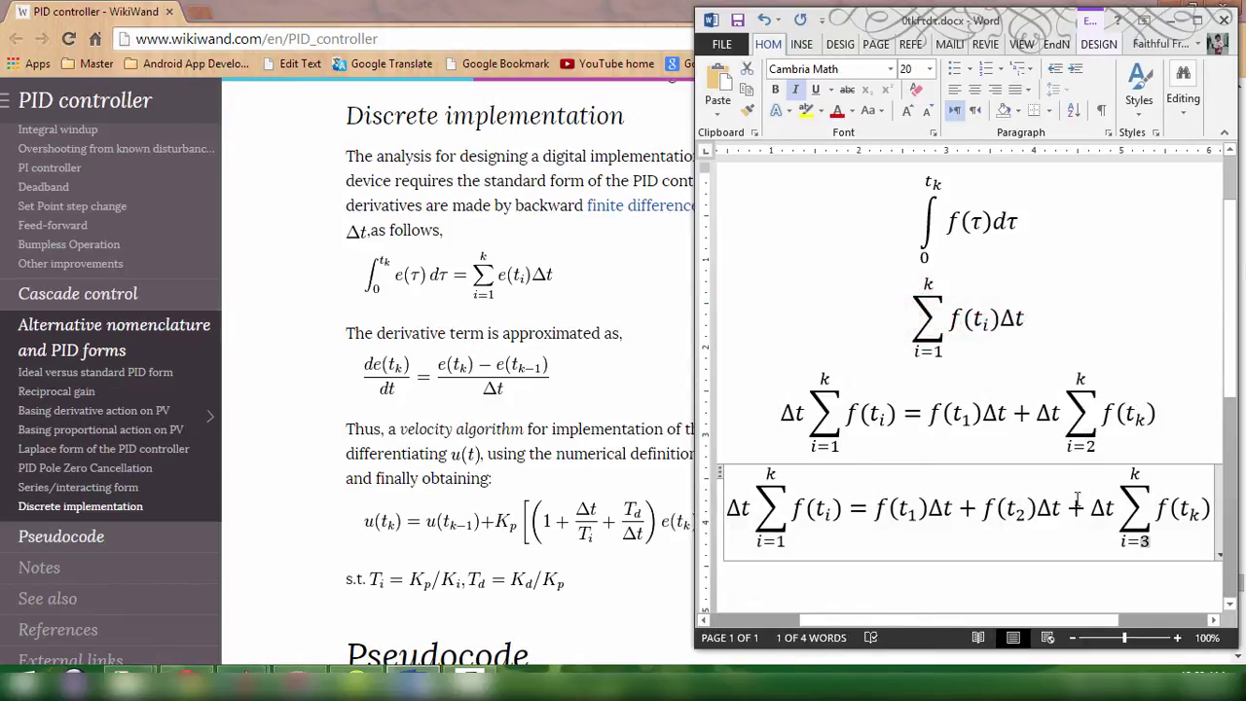
pyautogui.click(961, 494)
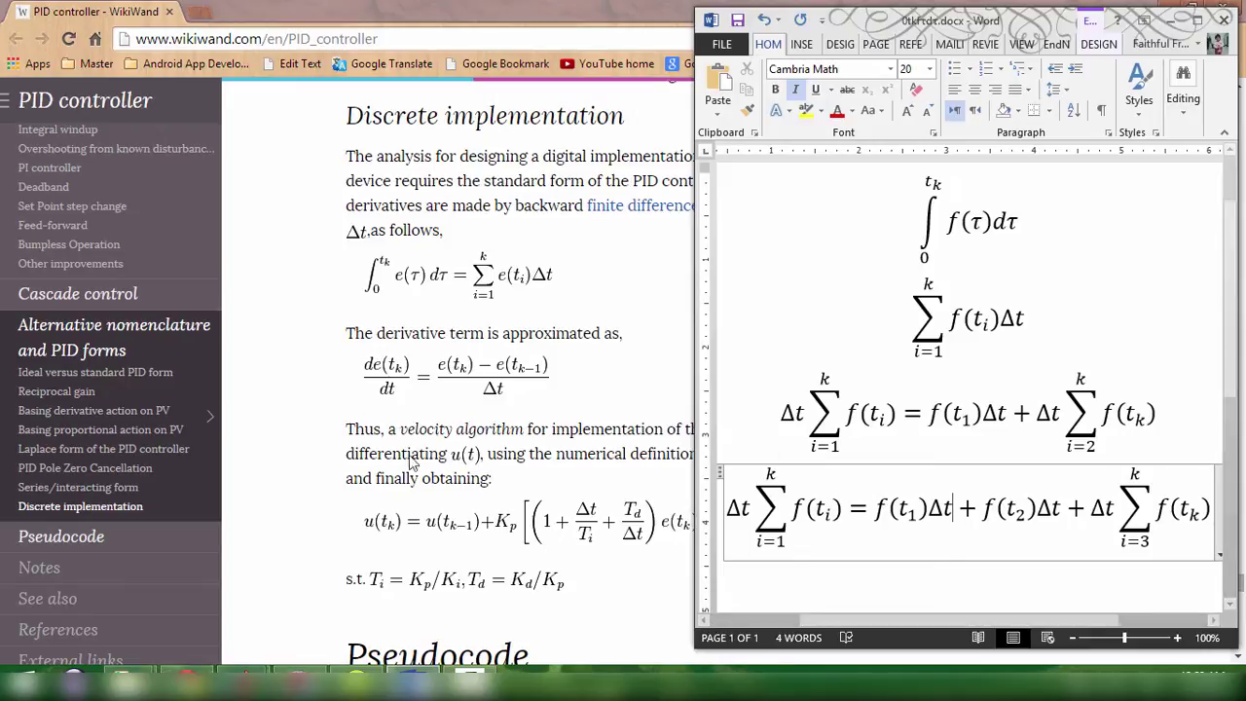
# Step: Create a new blank Simulink model from the Library Browser and set its window aside
pyautogui.moveTo(245, 681)
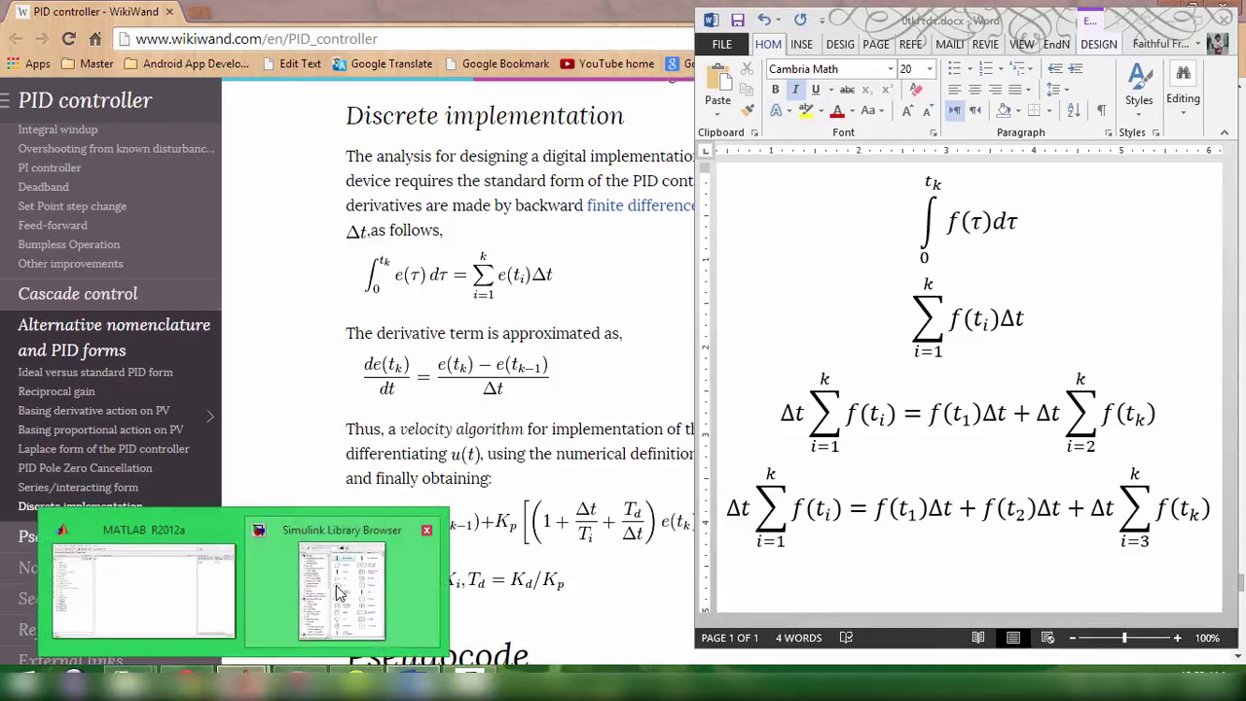
pyautogui.click(358, 574)
pyautogui.click(86, 95)
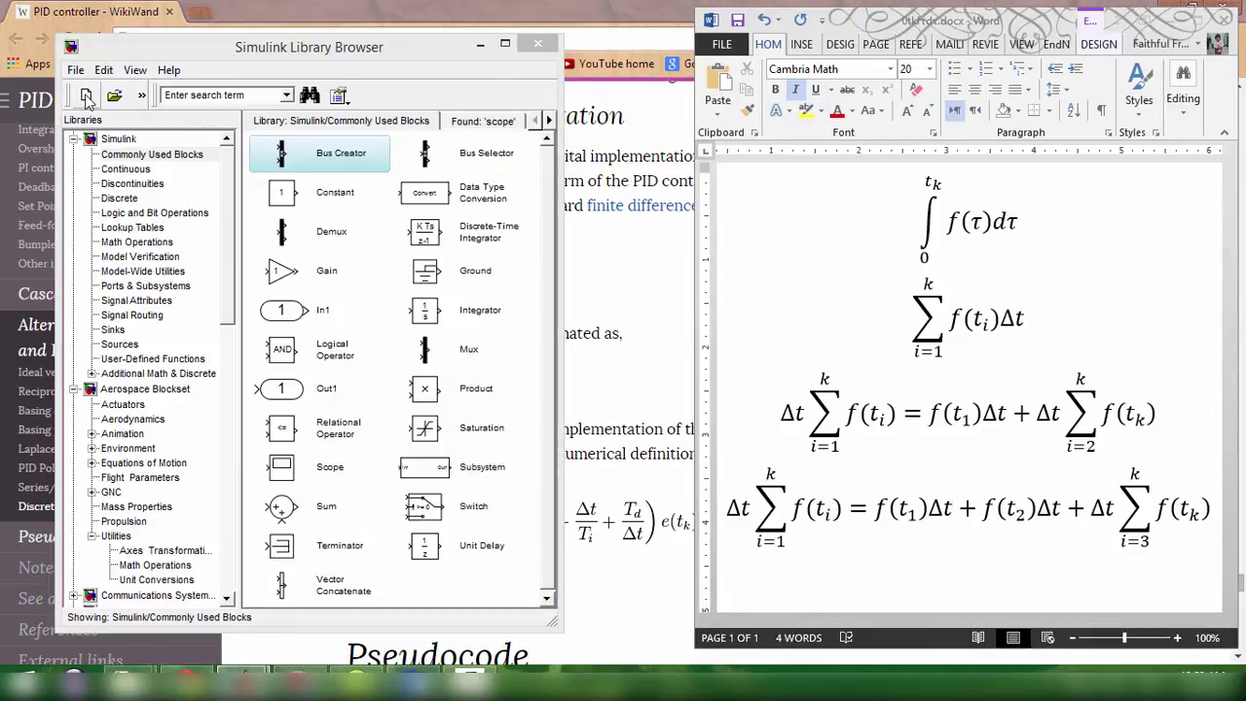
pyautogui.moveTo(625, 37); pyautogui.dragTo(611, 61)
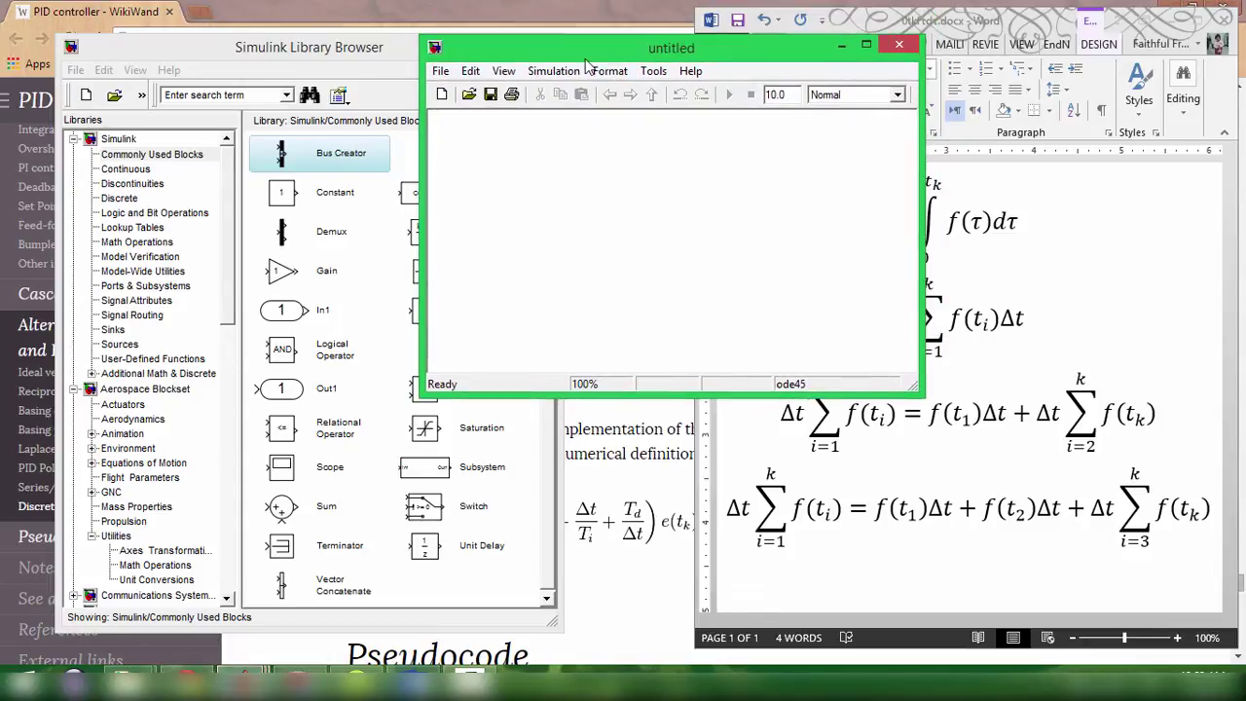
pyautogui.click(358, 60)
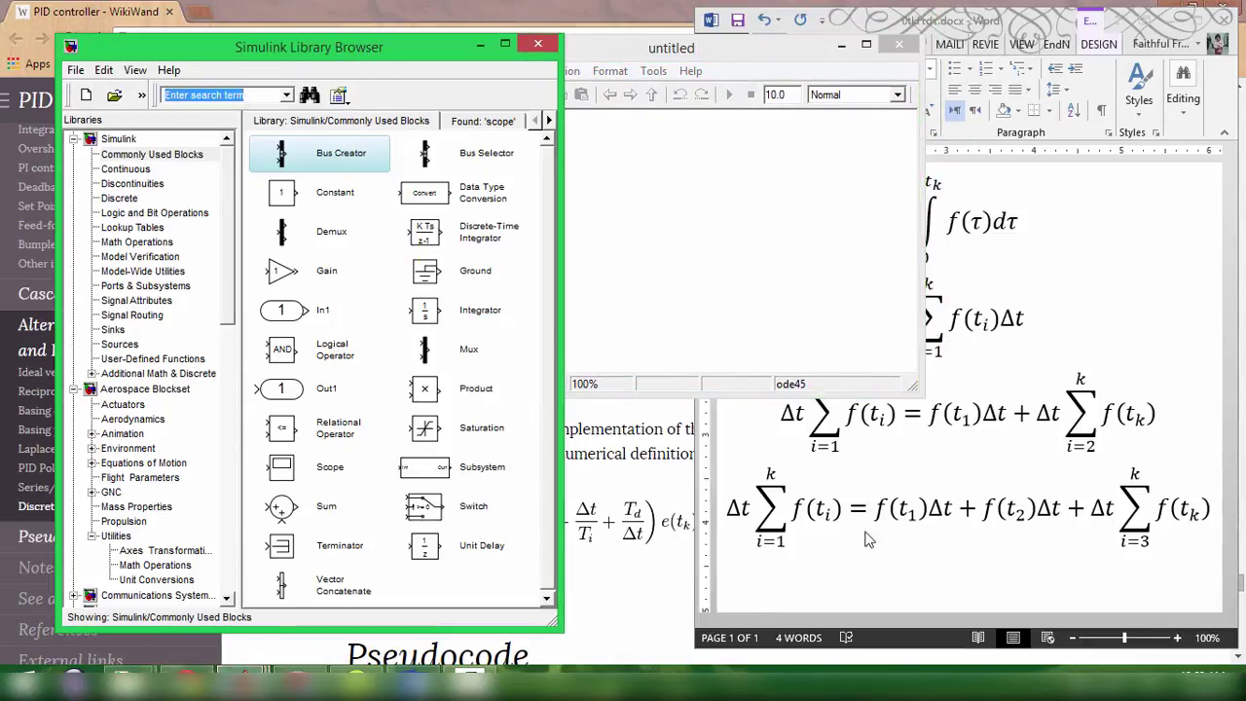
# Step: Select the last equation in the Word document and place the caret after f(t₁)
pyautogui.click(952, 508)
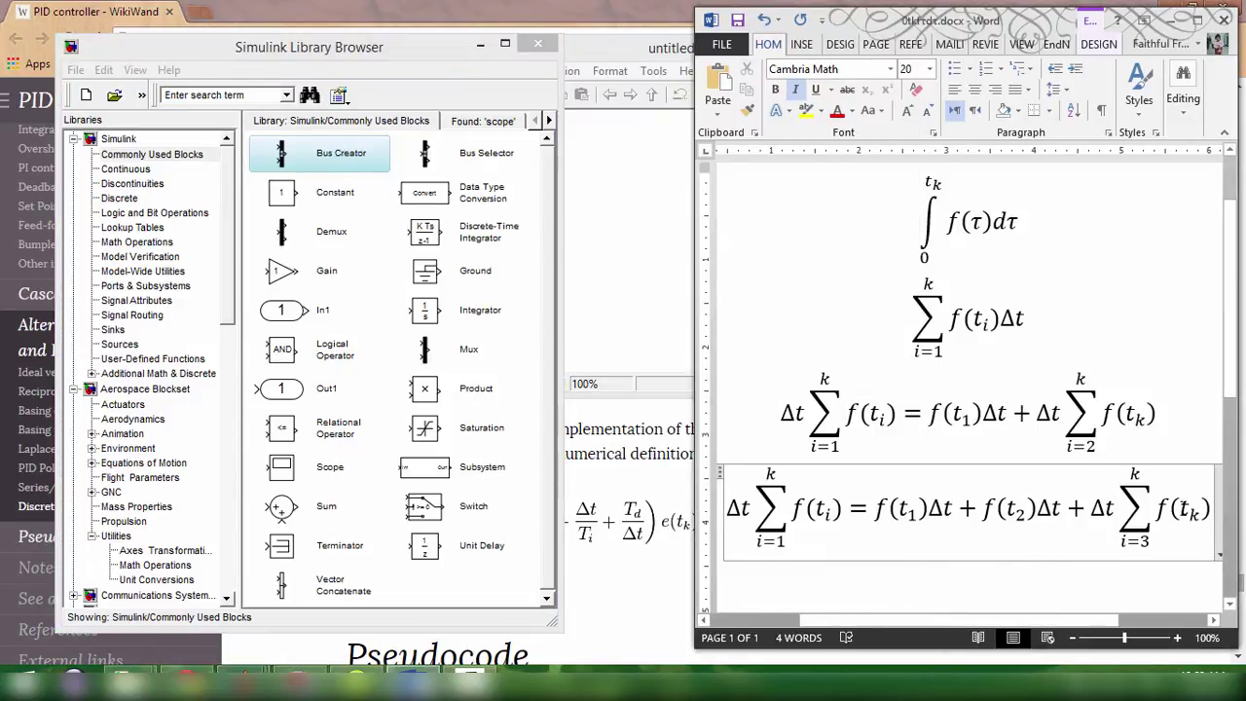
pyautogui.moveTo(1207, 506); pyautogui.dragTo(740, 515)
pyautogui.click(937, 529)
# Step: Search the library for 'sine' and place a Sine Wave block in the untitled model
pyautogui.click(261, 96)
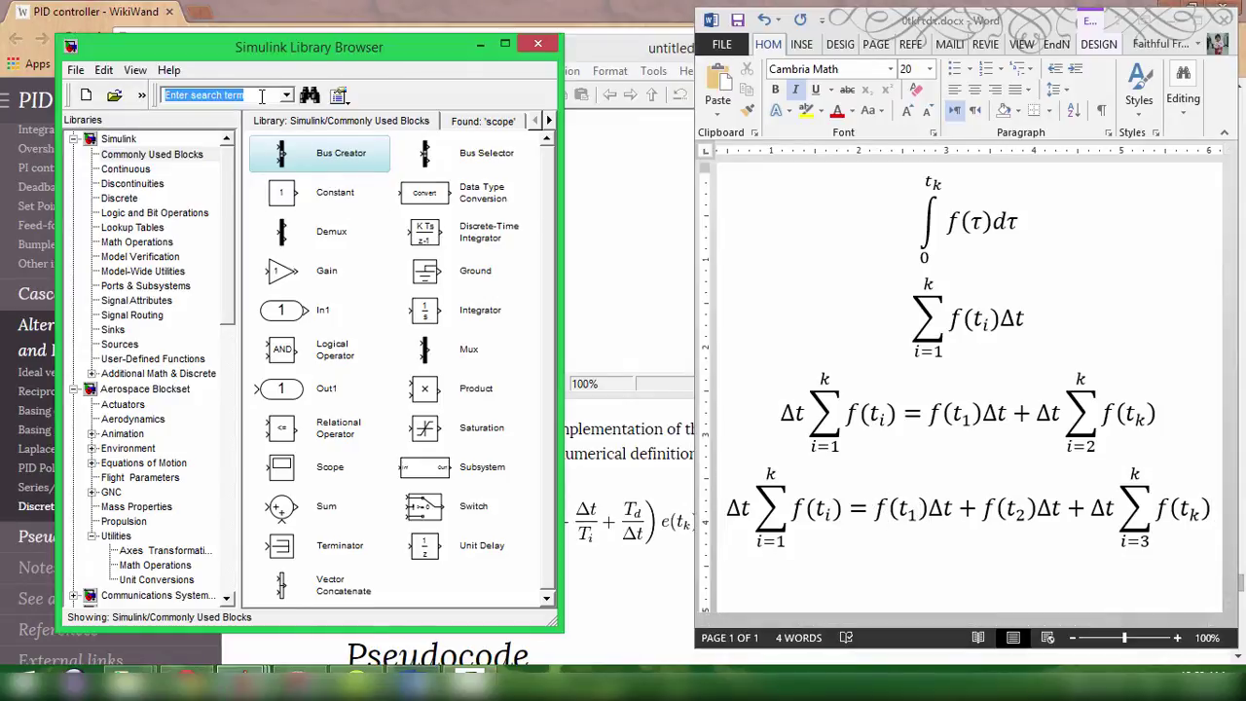
pyautogui.write('sine')
pyautogui.press('Return')
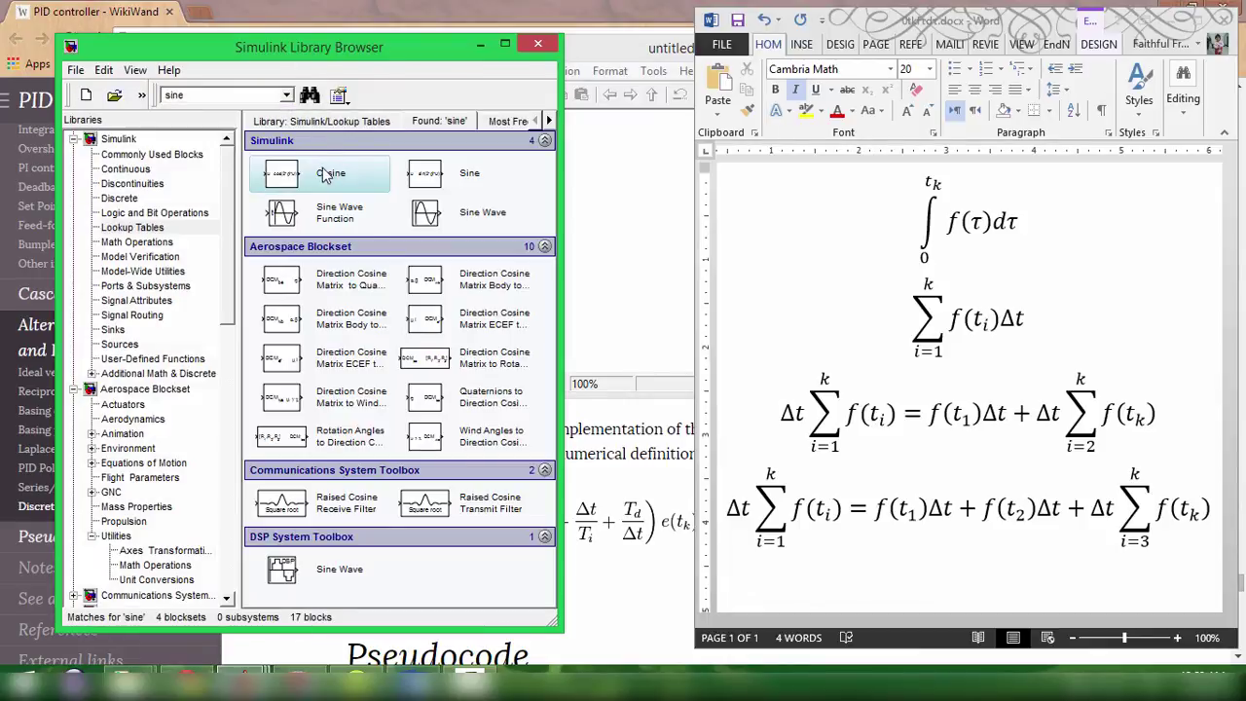
pyautogui.click(430, 214)
pyautogui.moveTo(586, 162); pyautogui.dragTo(484, 170)
pyautogui.click(936, 529)
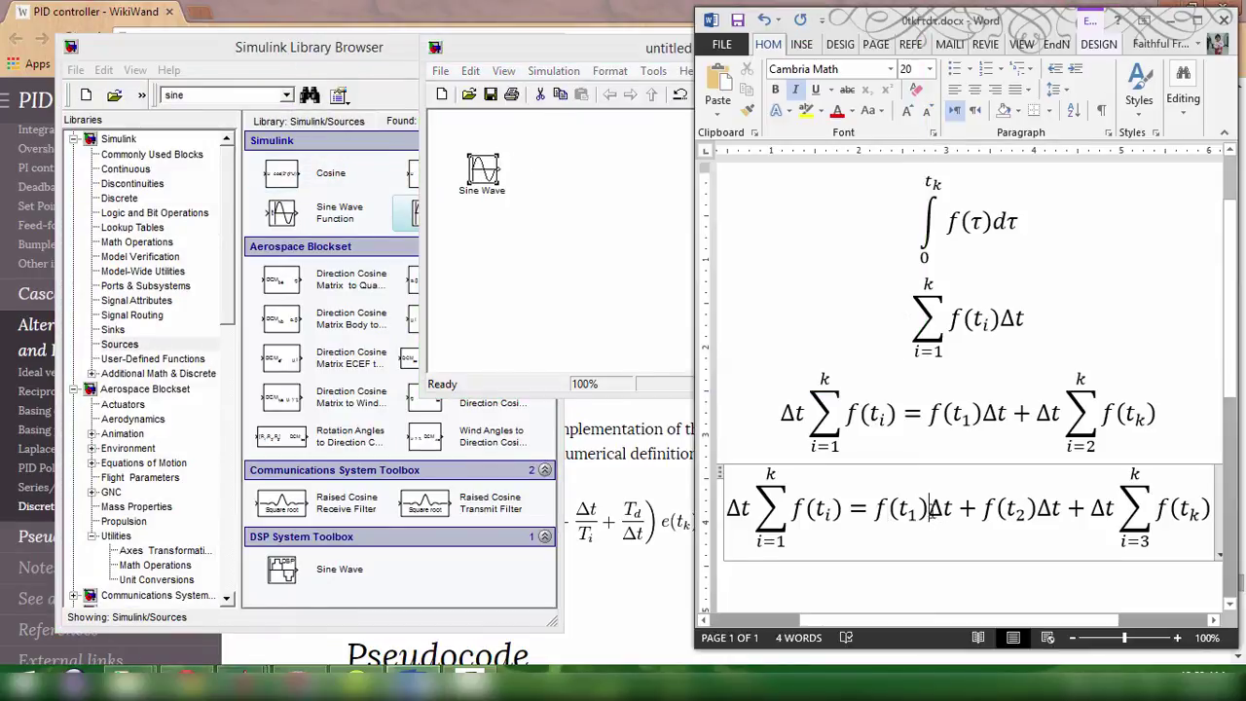
# Step: Search the library for 'constant' and add a Constant block beside the Sine Wave
pyautogui.click(943, 510)
pyautogui.click(399, 191)
pyautogui.doubleClick(241, 95)
pyautogui.write('consta')
pyautogui.press('Return')
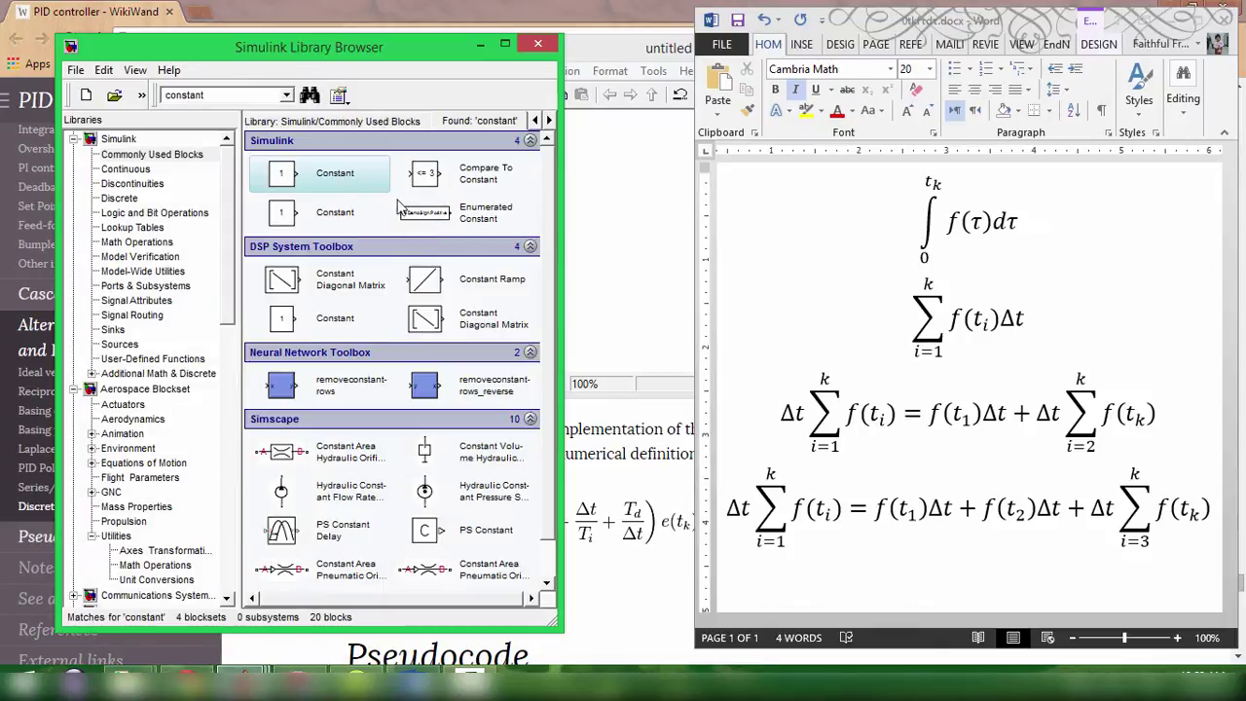
pyautogui.moveTo(618, 175); pyautogui.dragTo(555, 148)
# Step: Set the Constant block's value to 0.01 and move it below the Sine Wave
pyautogui.doubleClick(554, 151)
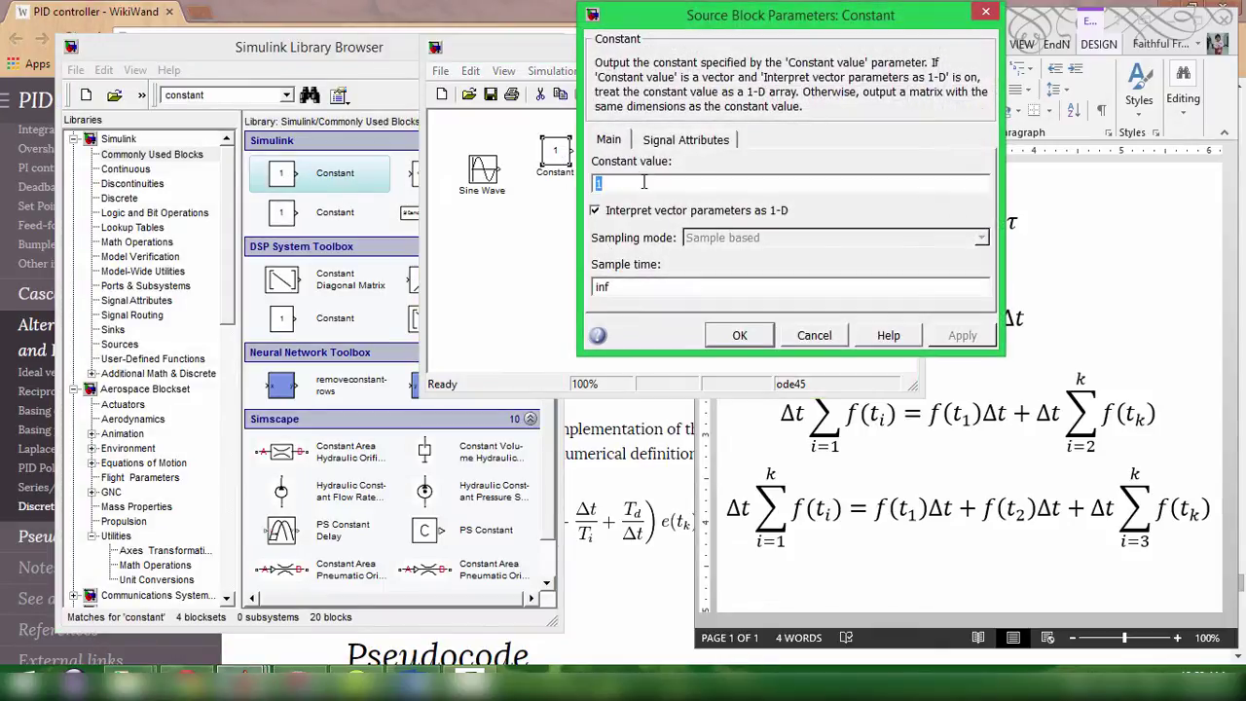
pyautogui.write('0.')
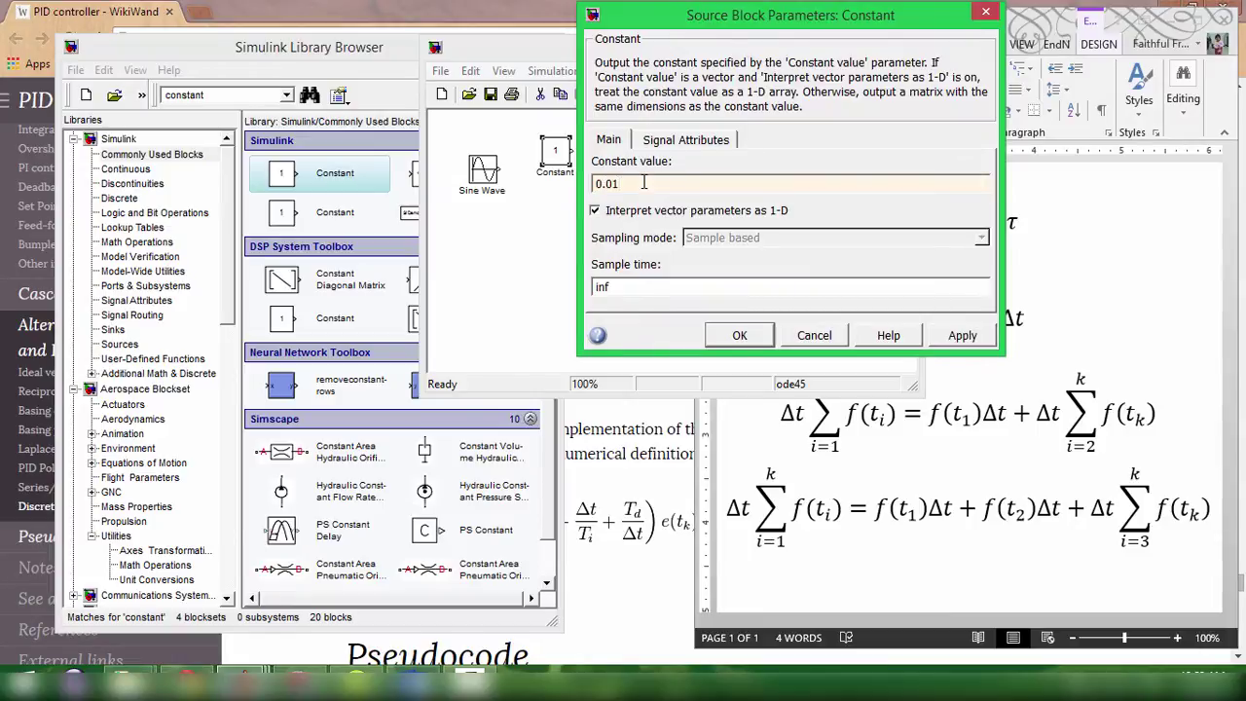
pyautogui.press('Return')
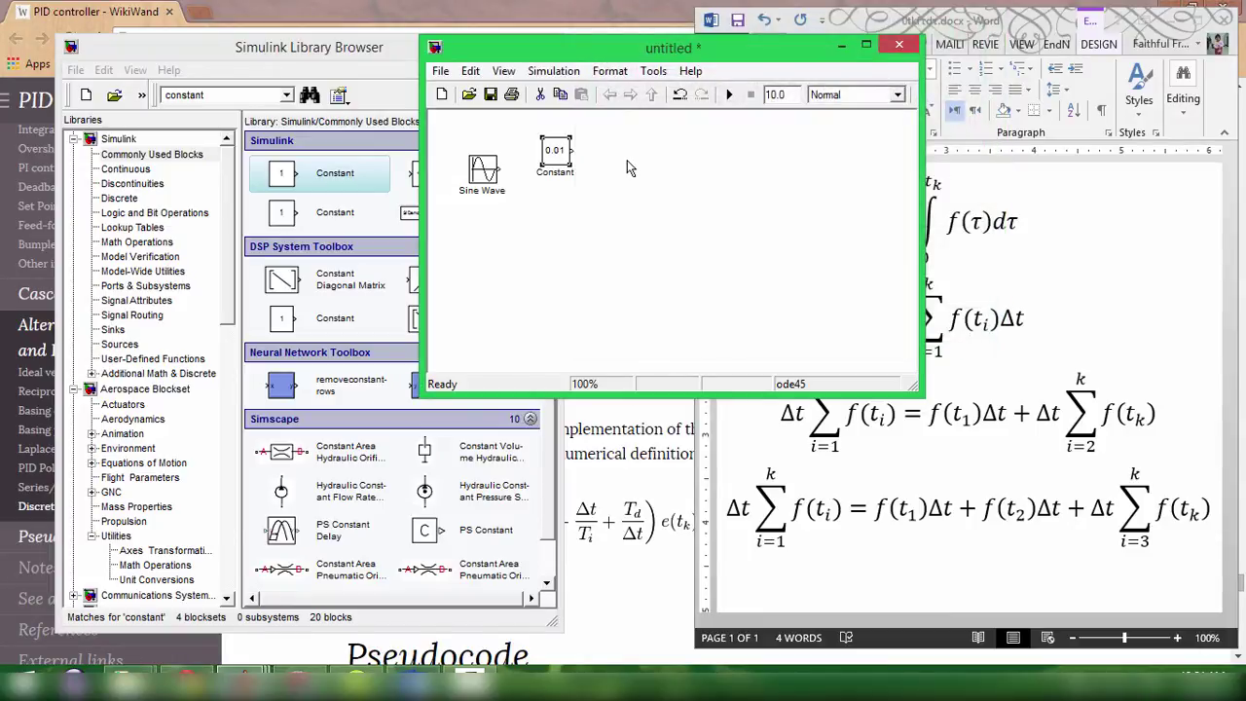
pyautogui.moveTo(565, 163); pyautogui.dragTo(554, 281)
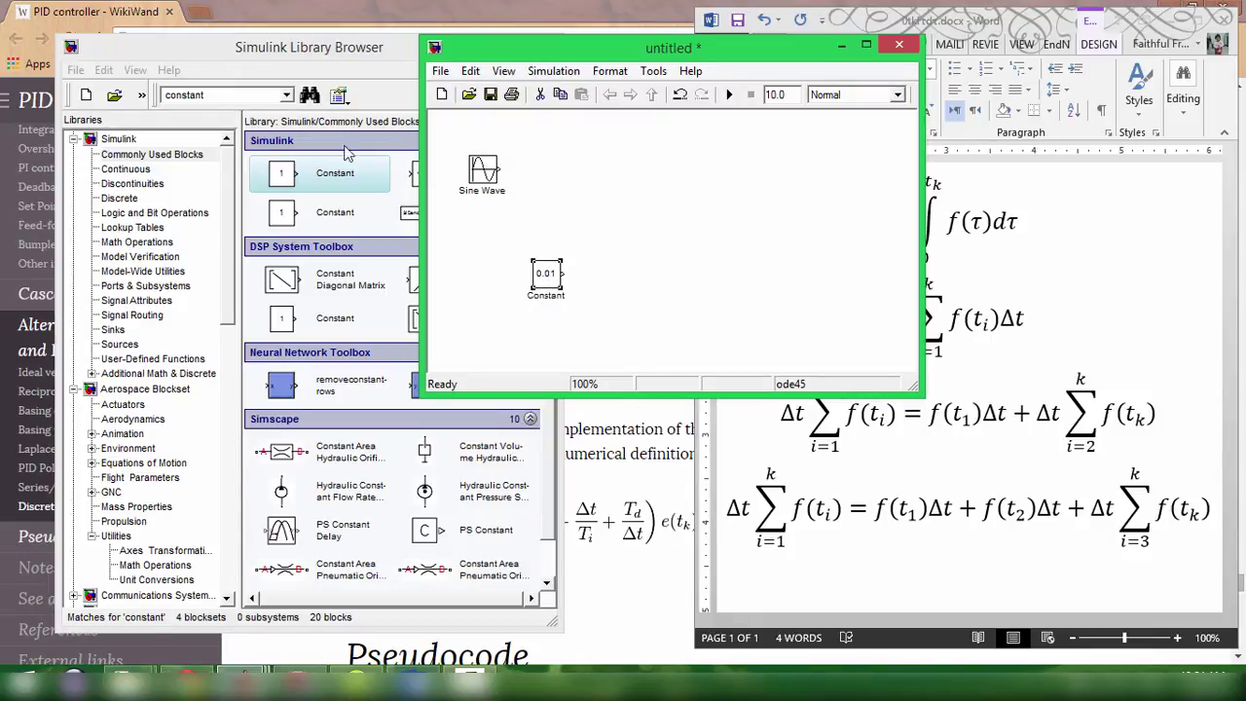
pyautogui.doubleClick(244, 89)
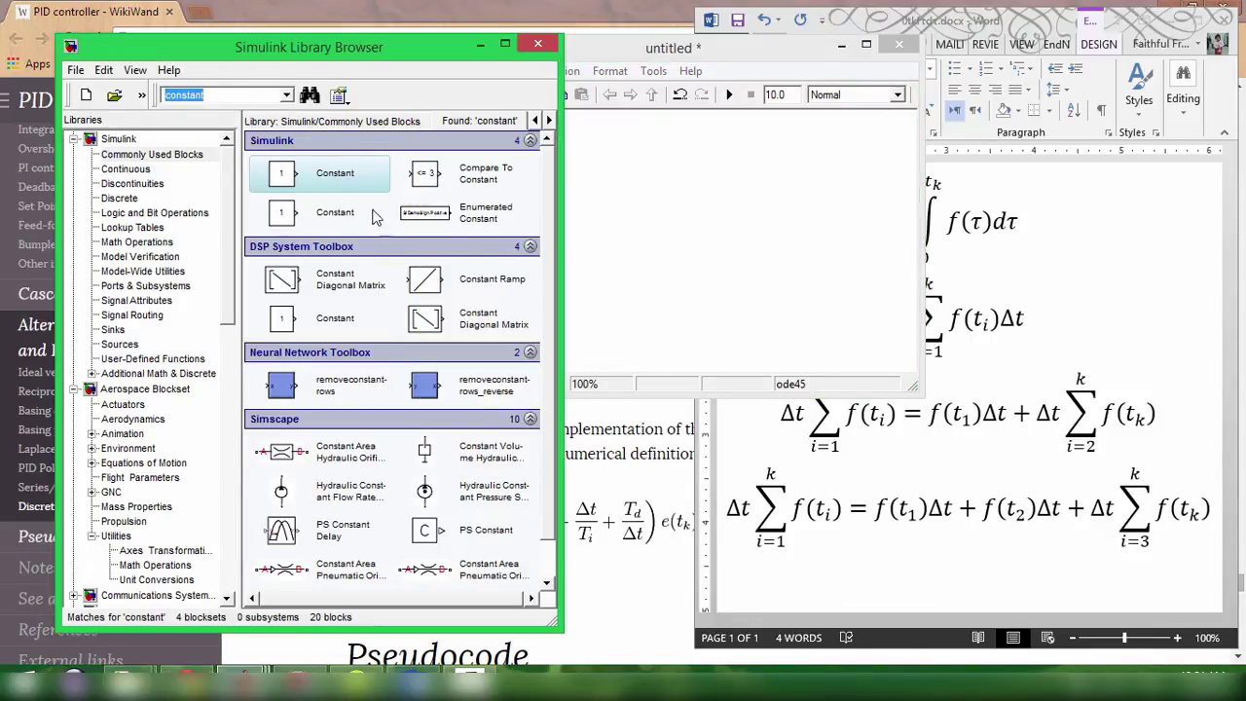
pyautogui.click(931, 513)
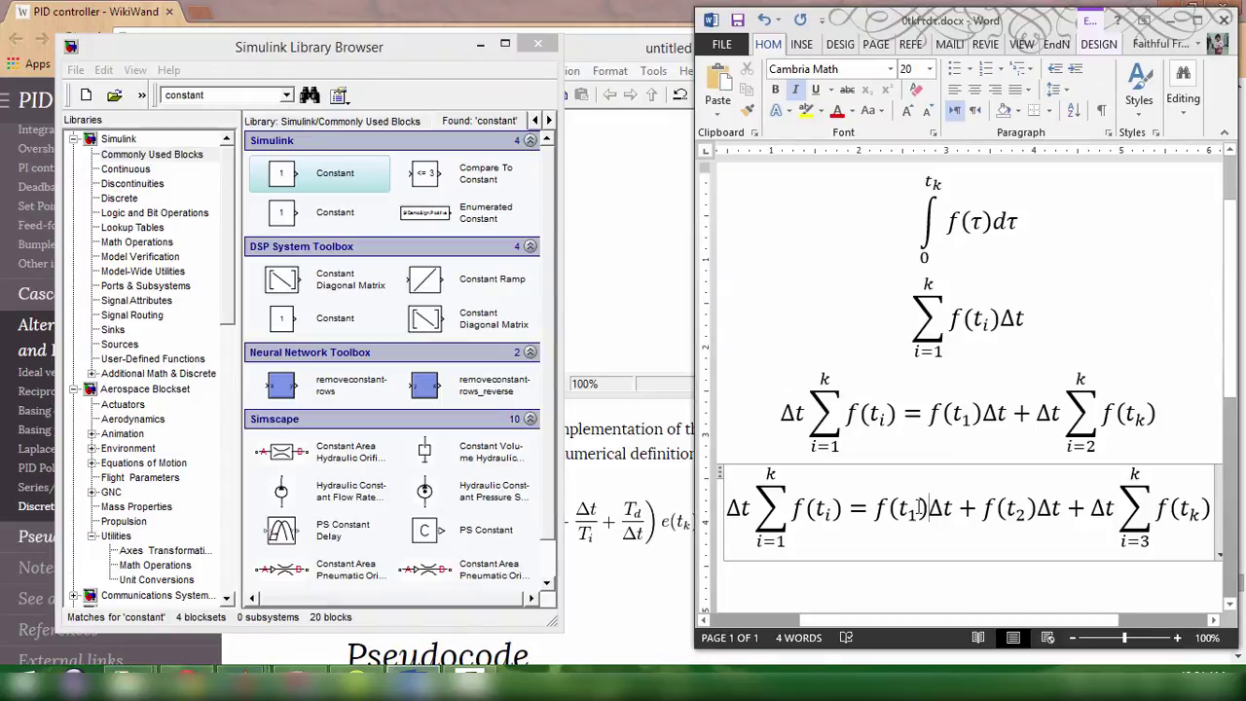
# Step: Search the library for 'product' and place a Product block in the model
pyautogui.doubleClick(246, 95)
pyautogui.write('product')
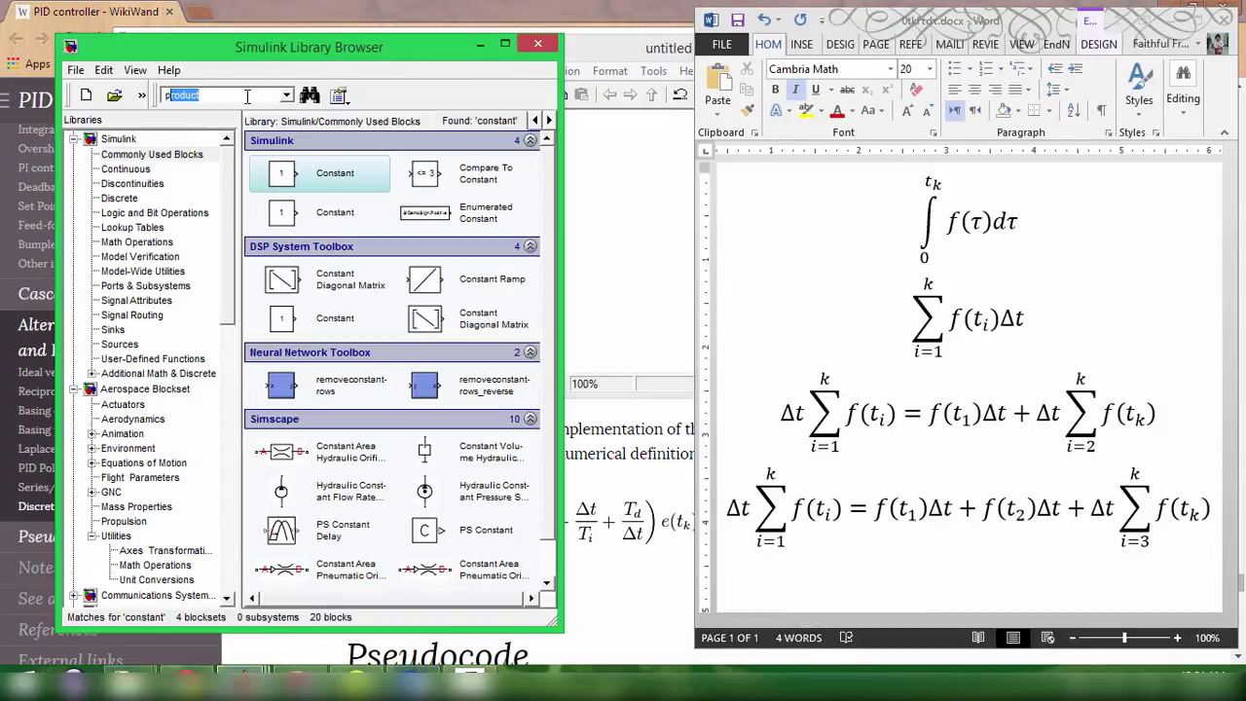
pyautogui.press('Return')
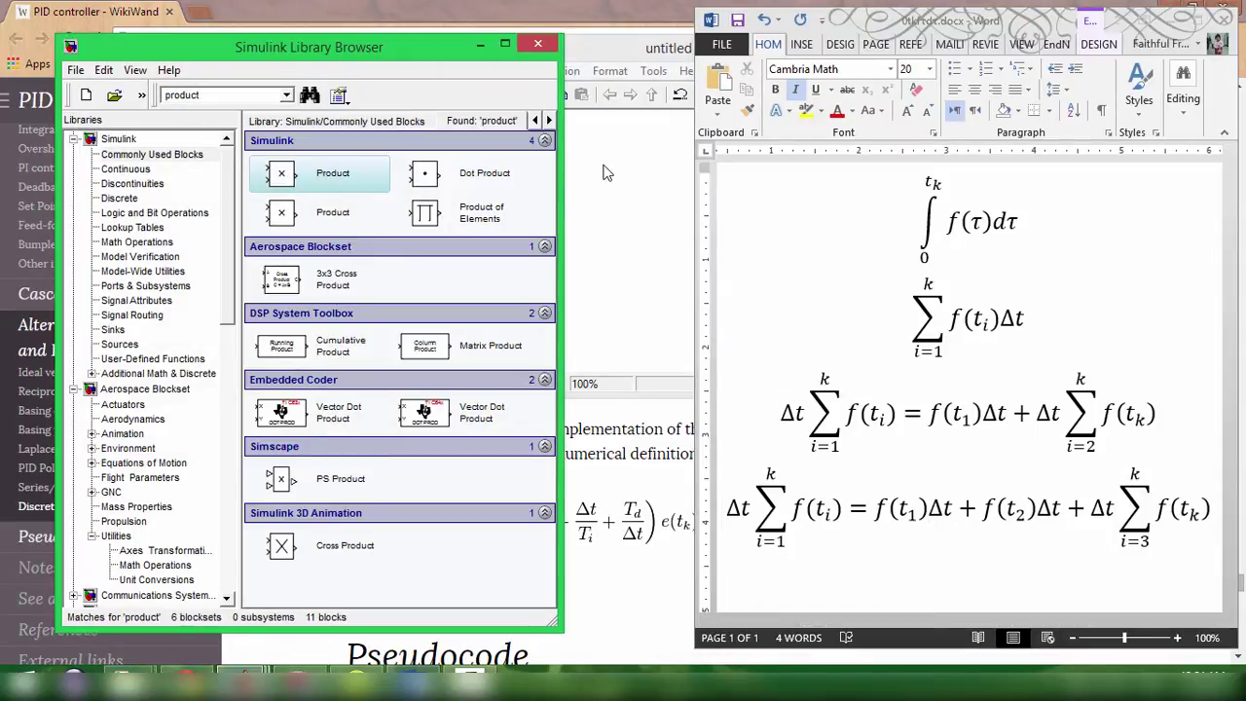
pyautogui.moveTo(604, 172); pyautogui.dragTo(569, 228)
pyautogui.click(1086, 508)
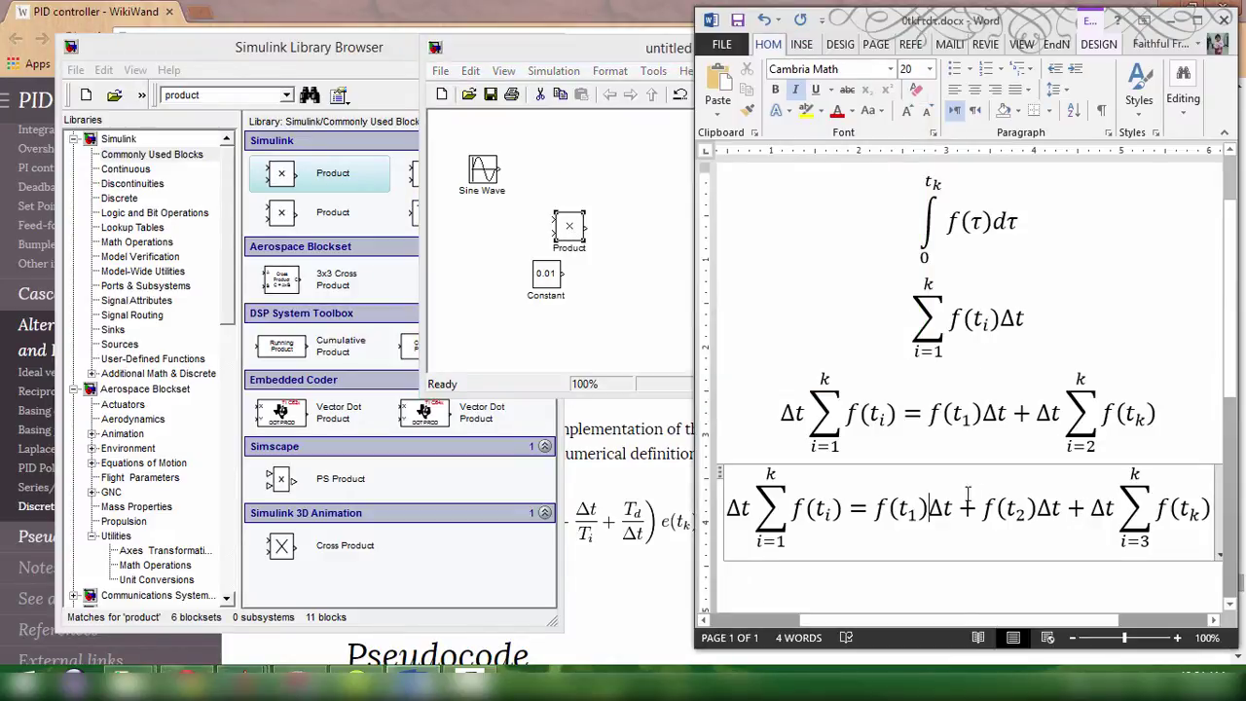
# Step: Search for 'sum' and place a Sum block beside the Product
pyautogui.click(213, 95)
pyautogui.write('sum')
pyautogui.press('Return')
pyautogui.moveTo(283, 173); pyautogui.dragTo(638, 230)
pyautogui.moveTo(541, 274); pyautogui.dragTo(478, 233)
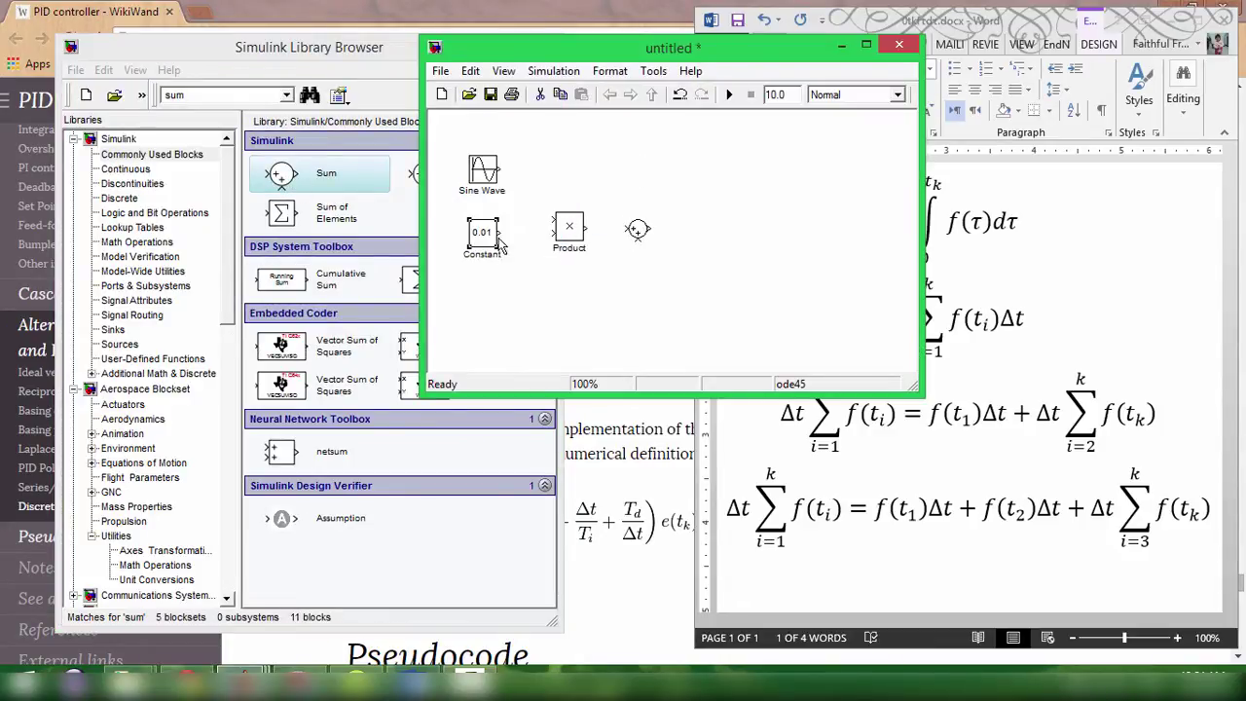
# Step: Add a Scope block found by searching 'scope', and shift all five blocks lower on the canvas
pyautogui.click(234, 95)
pyautogui.write('scope')
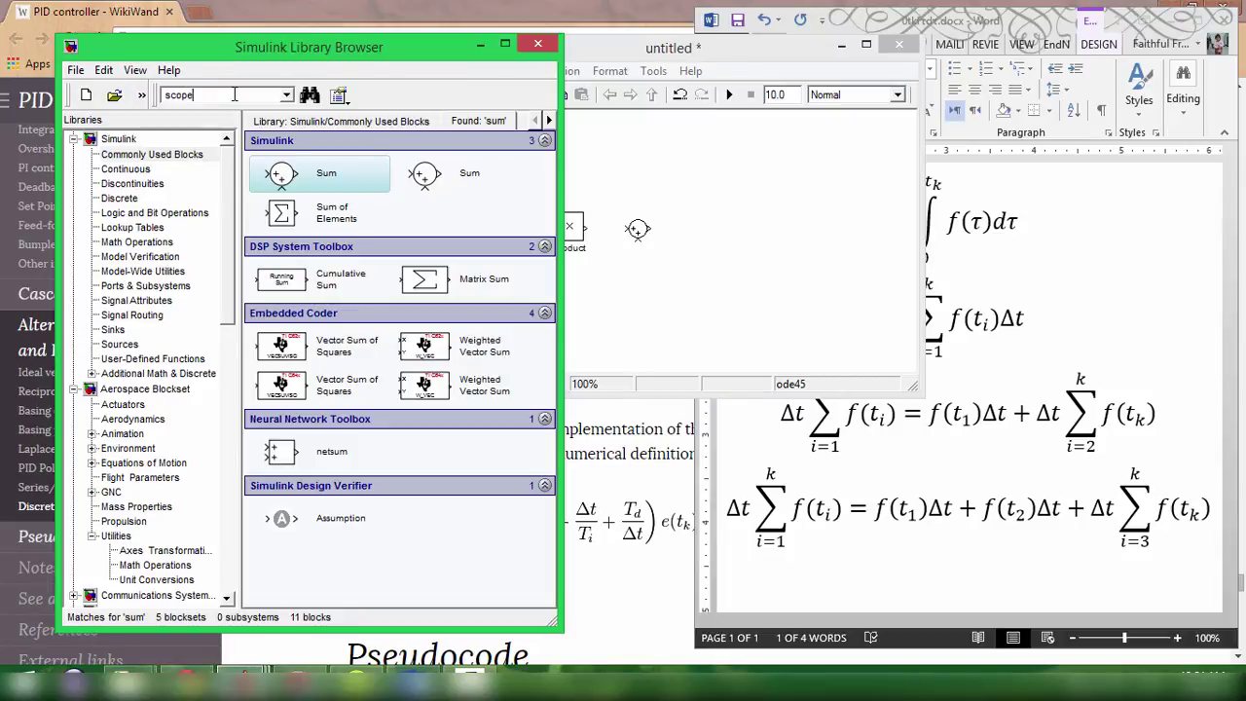
pyautogui.press('Return')
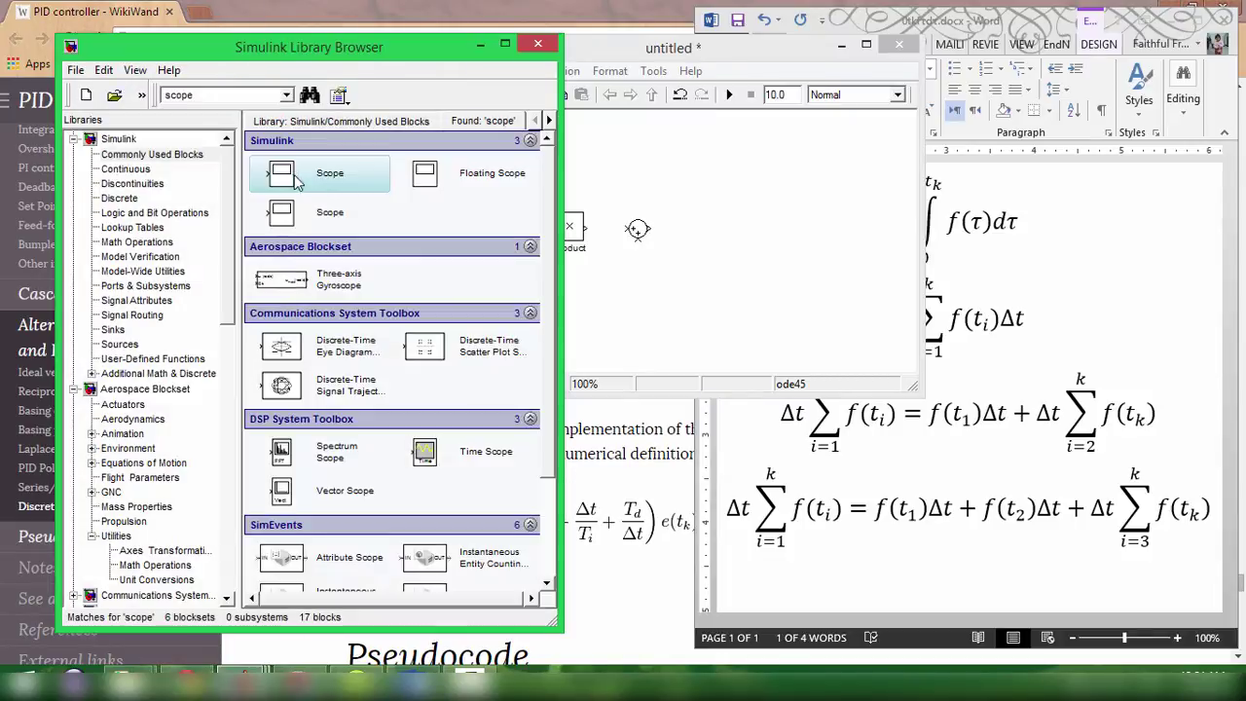
pyautogui.moveTo(750, 230); pyautogui.dragTo(750, 229)
pyautogui.moveTo(796, 142); pyautogui.dragTo(490, 353)
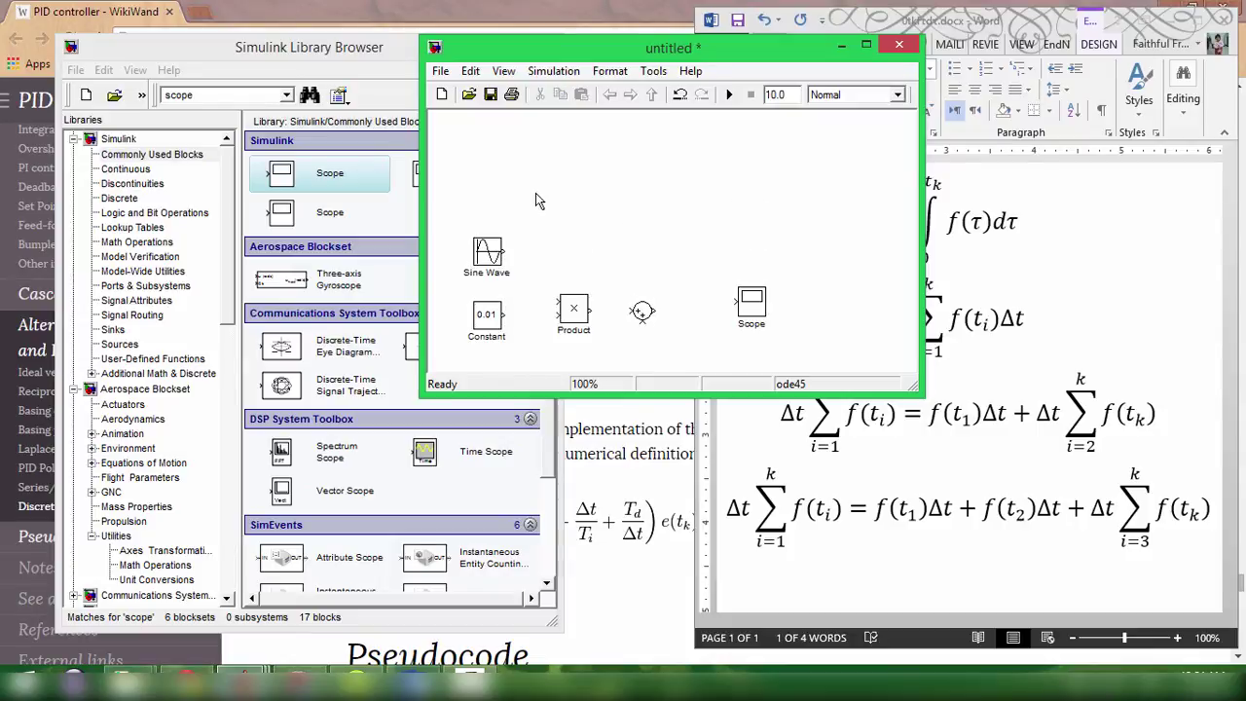
pyautogui.click(236, 92)
pyautogui.click(654, 287)
# Step: Search for 'integrator' and place an Integrator block in the model
pyautogui.click(1043, 467)
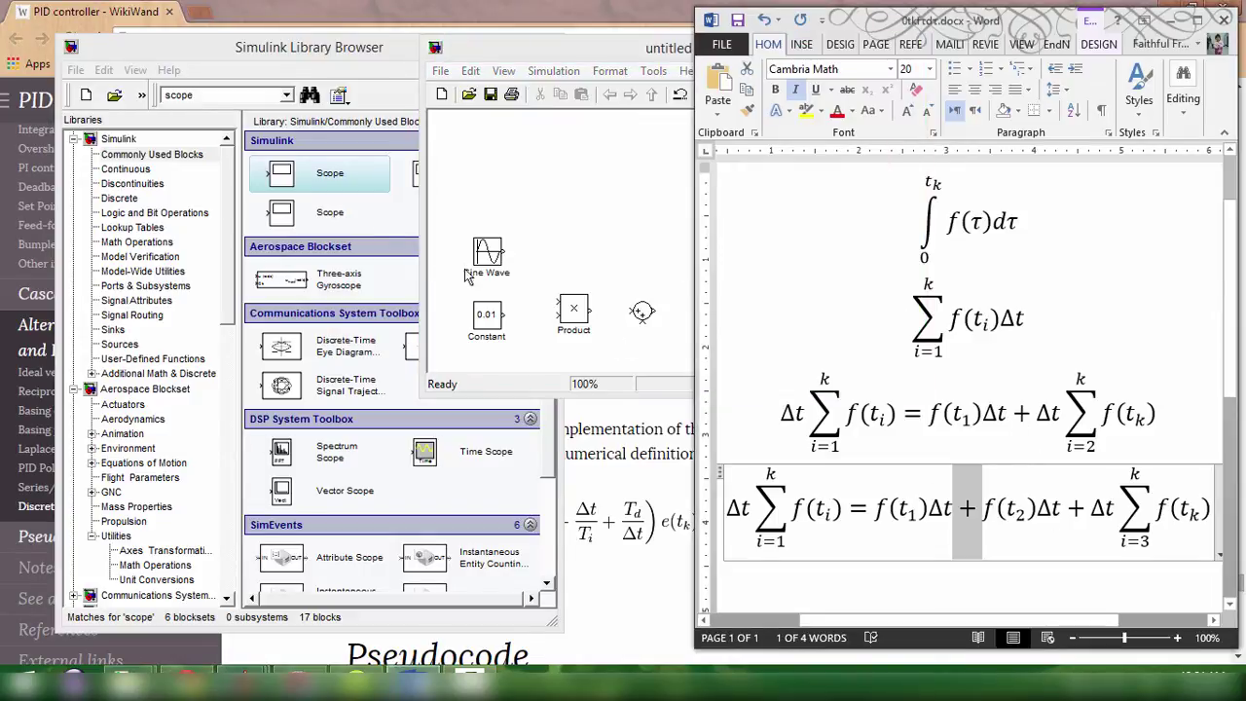
pyautogui.click(235, 101)
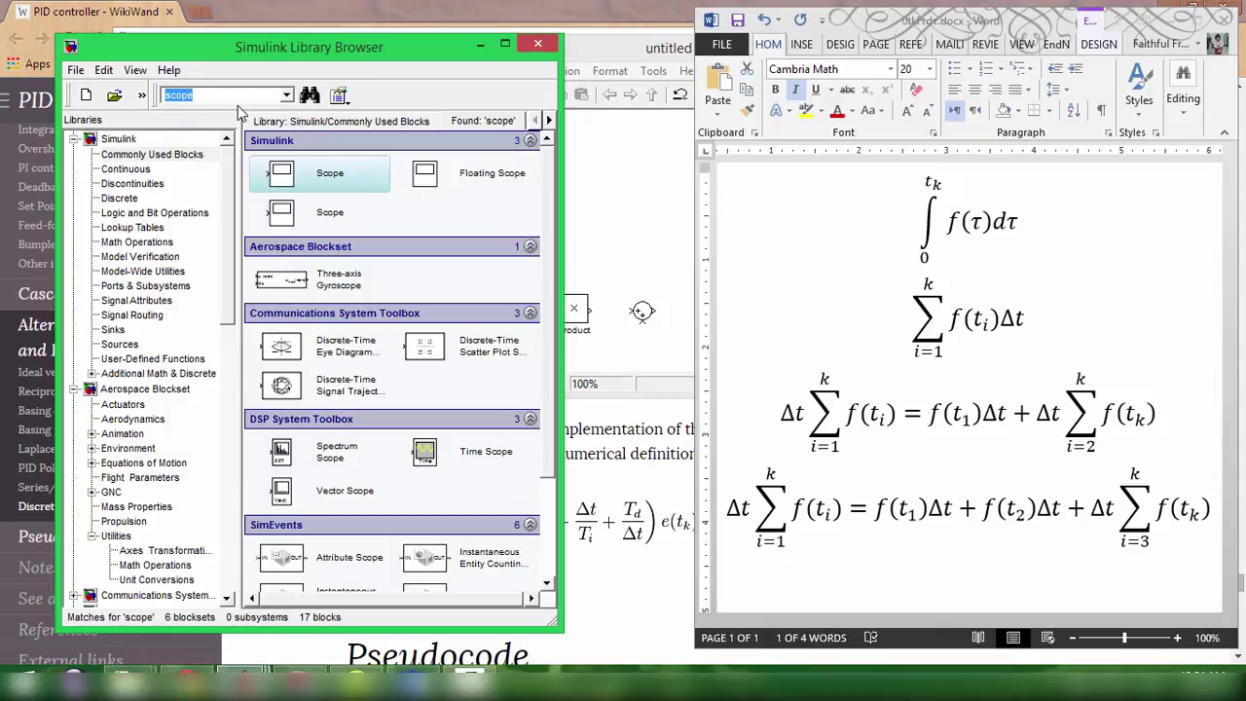
pyautogui.write('integrator')
pyautogui.press('Return')
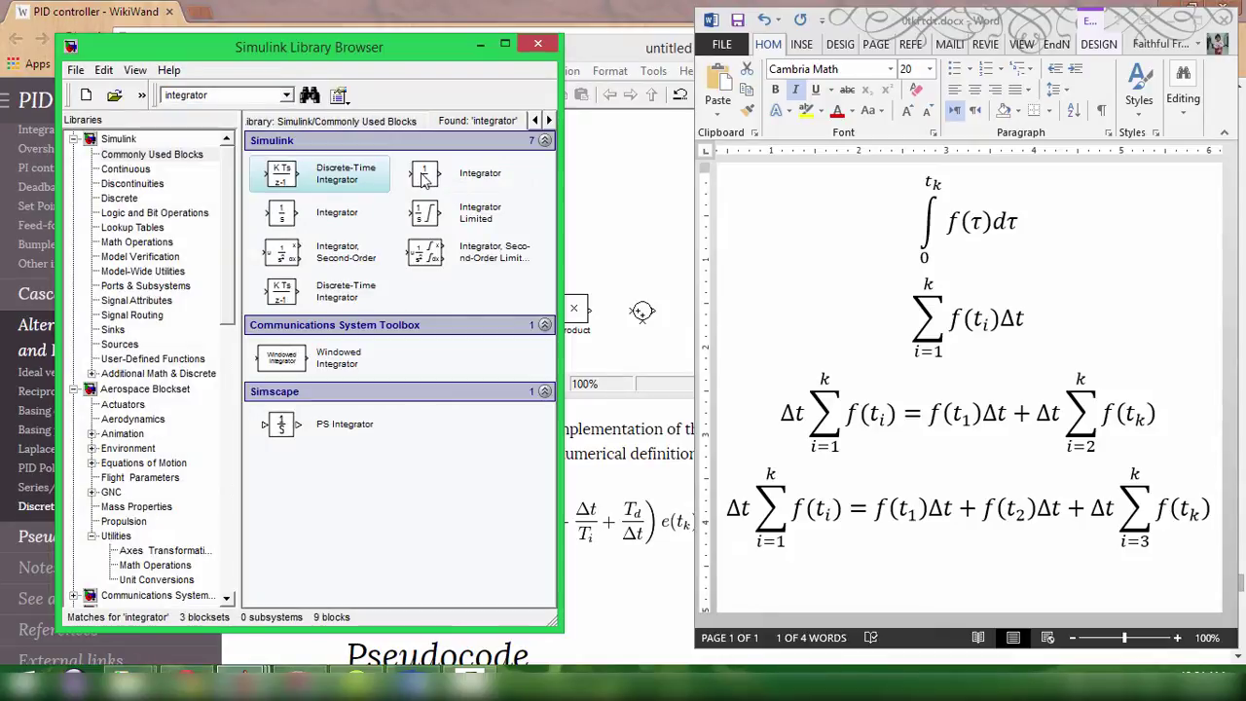
pyautogui.moveTo(429, 176); pyautogui.dragTo(635, 191)
pyautogui.click(388, 203)
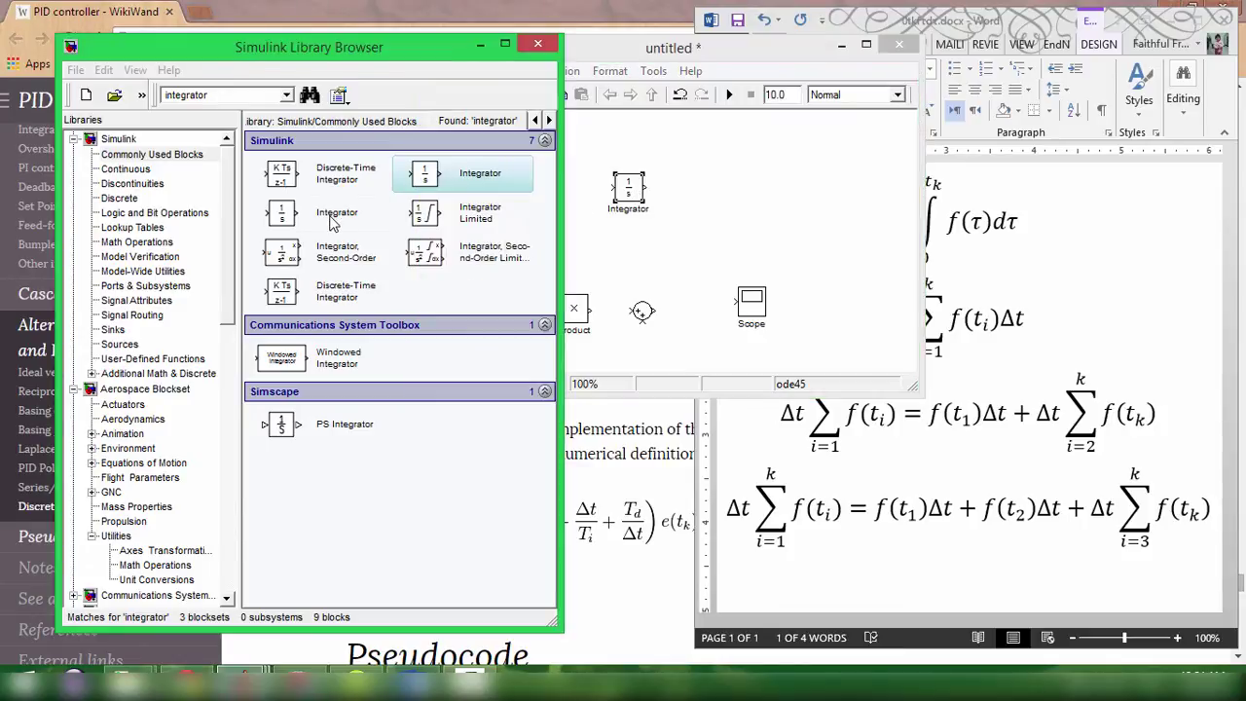
# Step: Add a Discrete-Time Integrator, align the Sine Wave with the Integrator, and connect them
pyautogui.moveTo(292, 179); pyautogui.dragTo(681, 238)
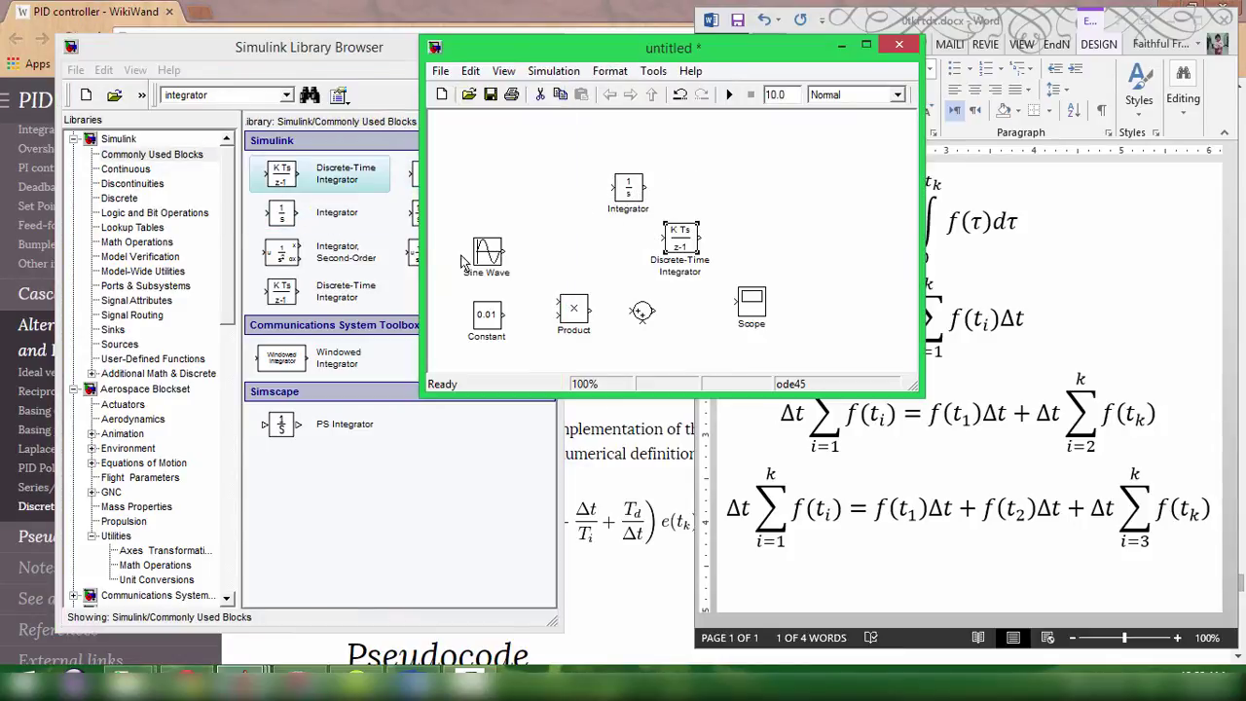
pyautogui.moveTo(478, 255); pyautogui.dragTo(498, 177)
pyautogui.moveTo(644, 200); pyautogui.dragTo(614, 173)
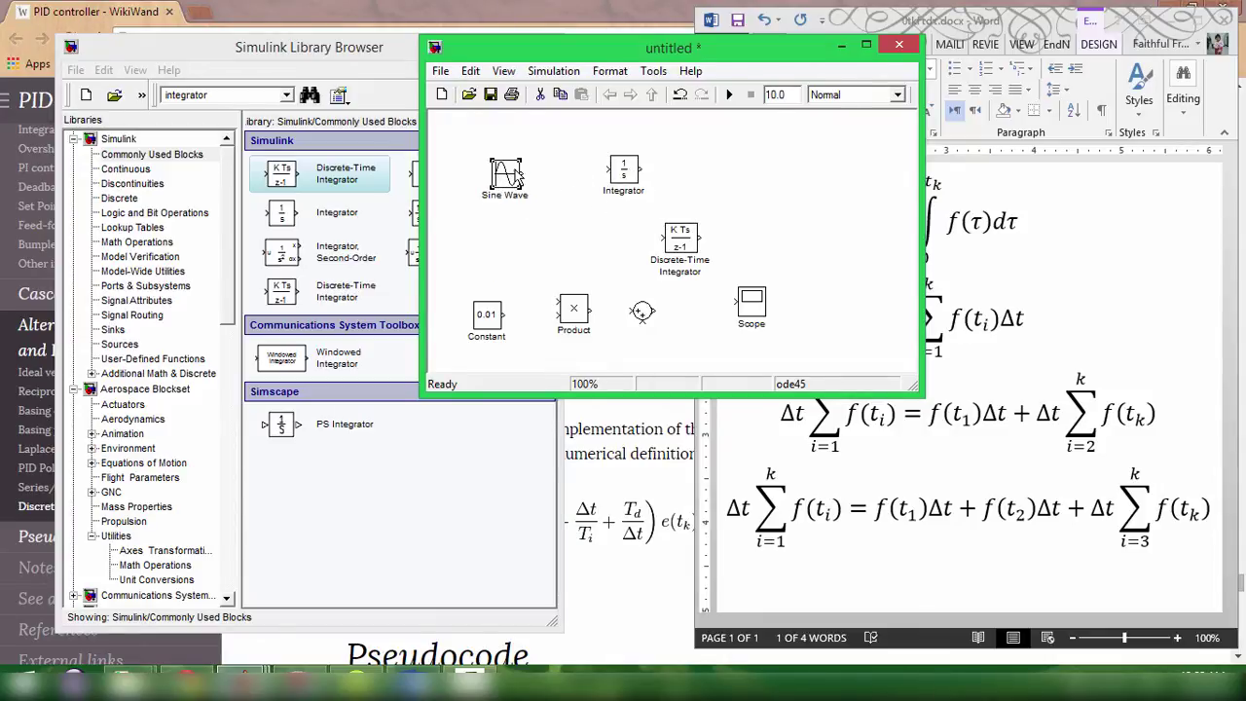
pyautogui.moveTo(524, 173)
pyautogui.mouseDown()
pyautogui.moveTo(615, 173)
pyautogui.moveTo(638, 187)
pyautogui.mouseUp()
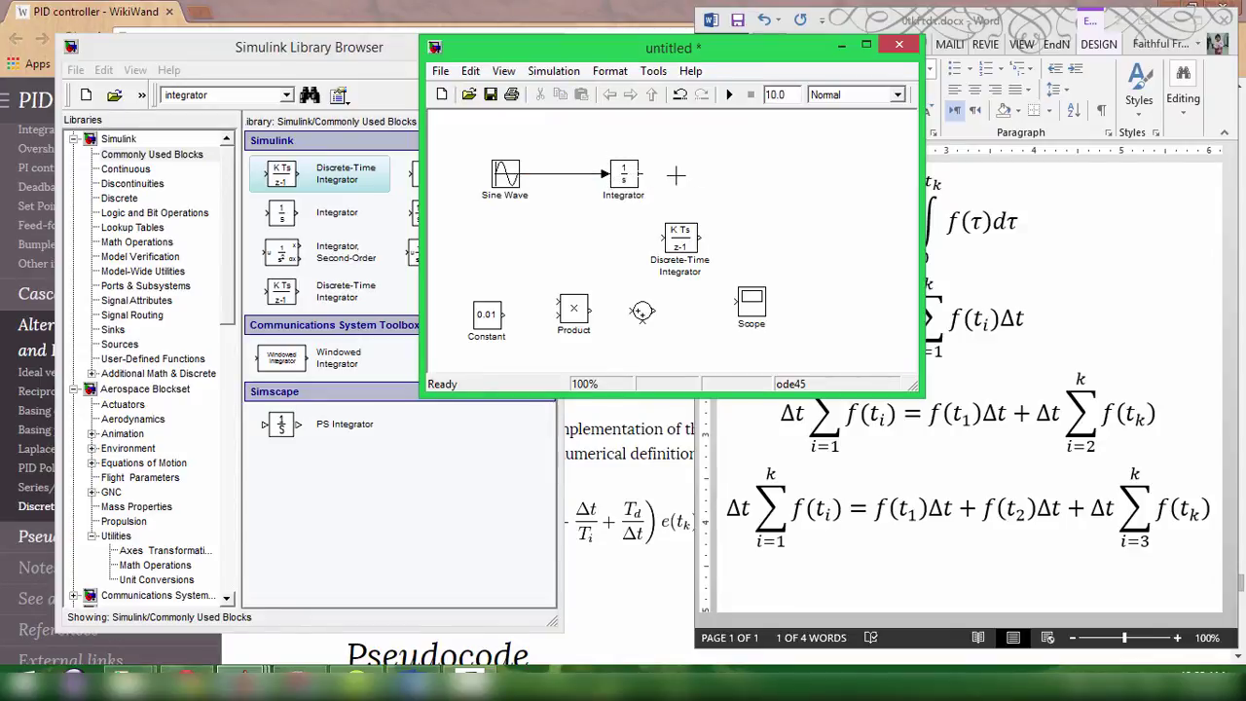
# Step: Run a line from the Integrator output, move the Scope right, and place the Discrete-Time Integrator underneath
pyautogui.moveTo(694, 175); pyautogui.dragTo(793, 176)
pyautogui.moveTo(742, 316); pyautogui.dragTo(852, 224)
pyautogui.moveTo(686, 246); pyautogui.dragTo(632, 228)
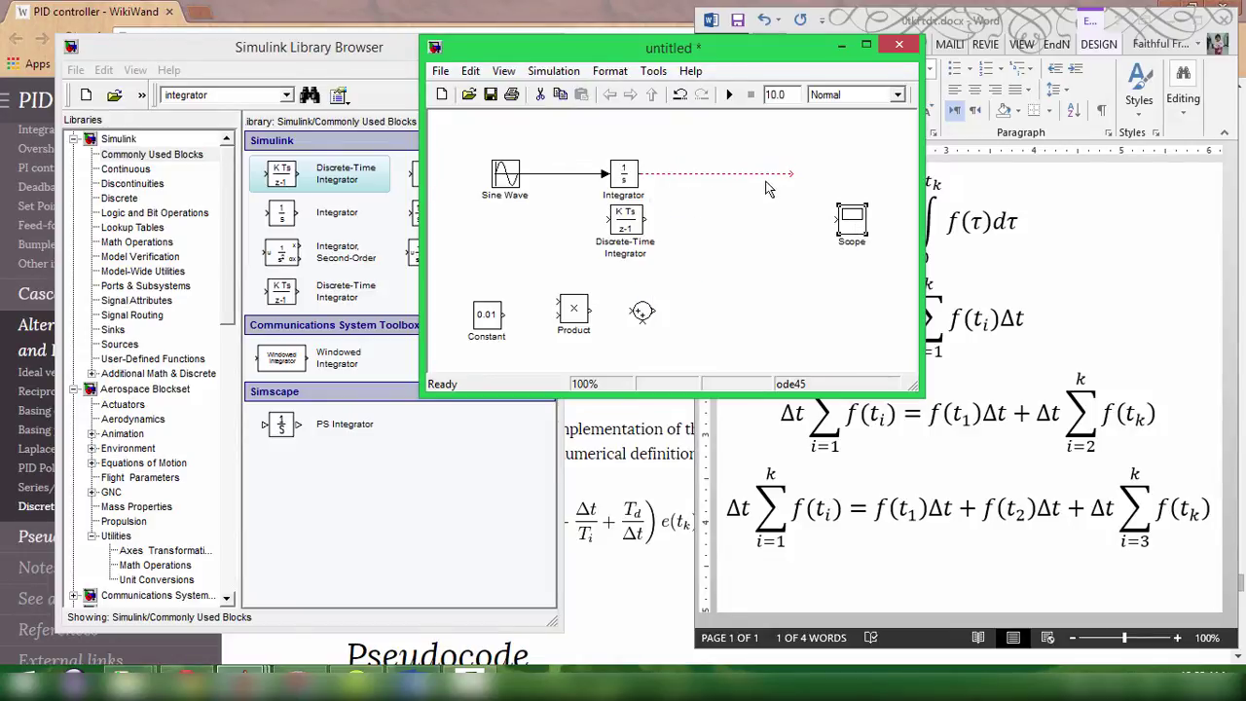
pyautogui.click(633, 231)
# Step: Set the Scope's number of axes to 3 in its parameter settings
pyautogui.doubleClick(858, 222)
pyautogui.moveTo(258, 315); pyautogui.dragTo(292, 265)
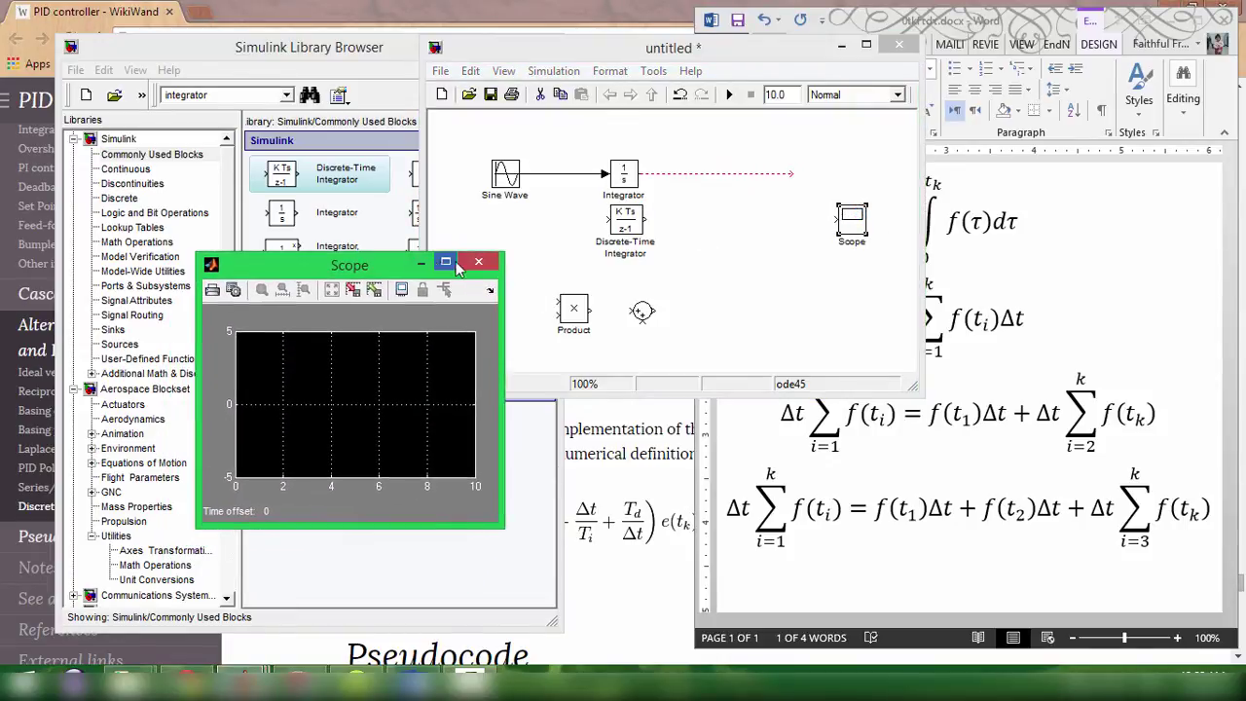
pyautogui.click(234, 290)
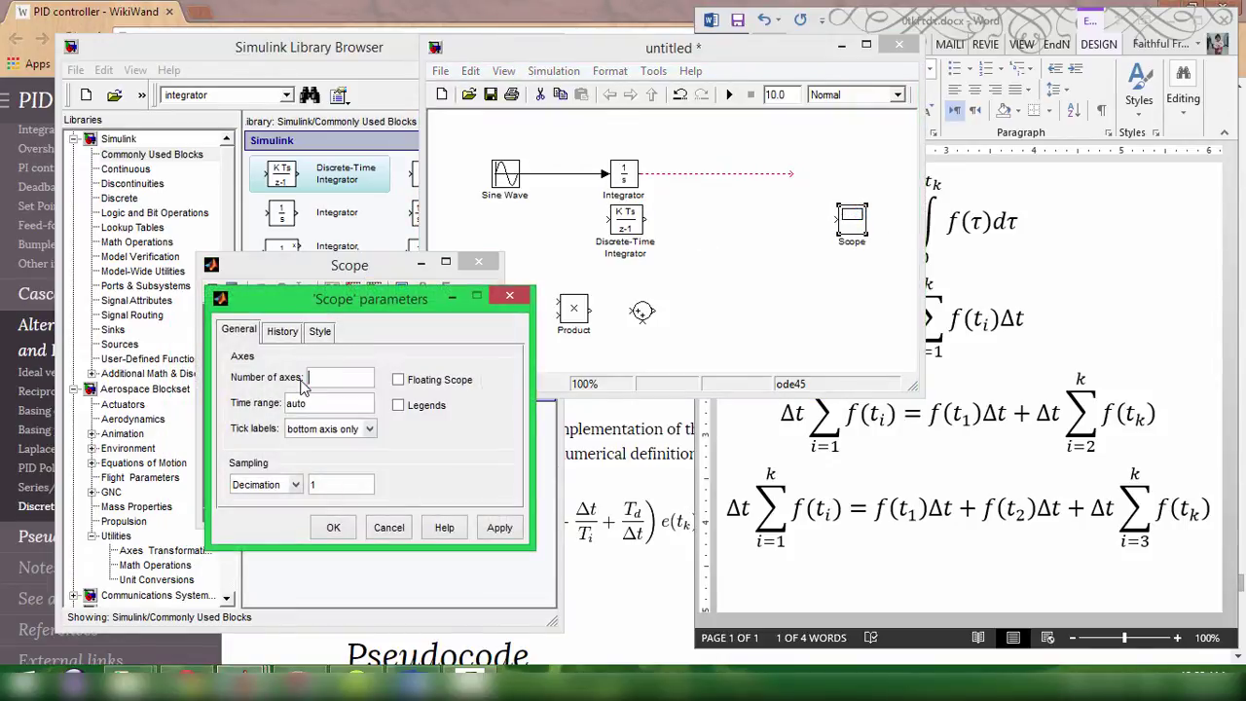
pyautogui.click(332, 526)
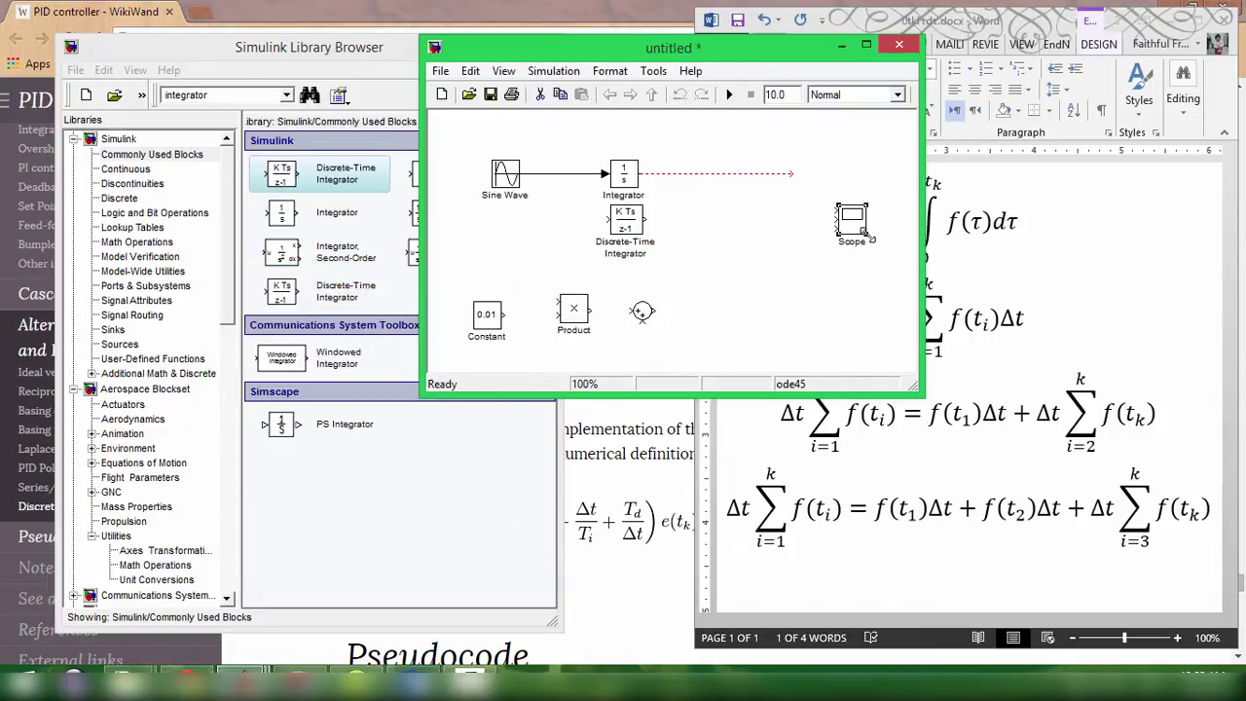
# Step: Enlarge the Scope, wire both integrators into it, and copy the Sine Wave as a second source
pyautogui.moveTo(861, 232); pyautogui.dragTo(880, 297)
pyautogui.moveTo(871, 255); pyautogui.dragTo(829, 175)
pyautogui.click(628, 233)
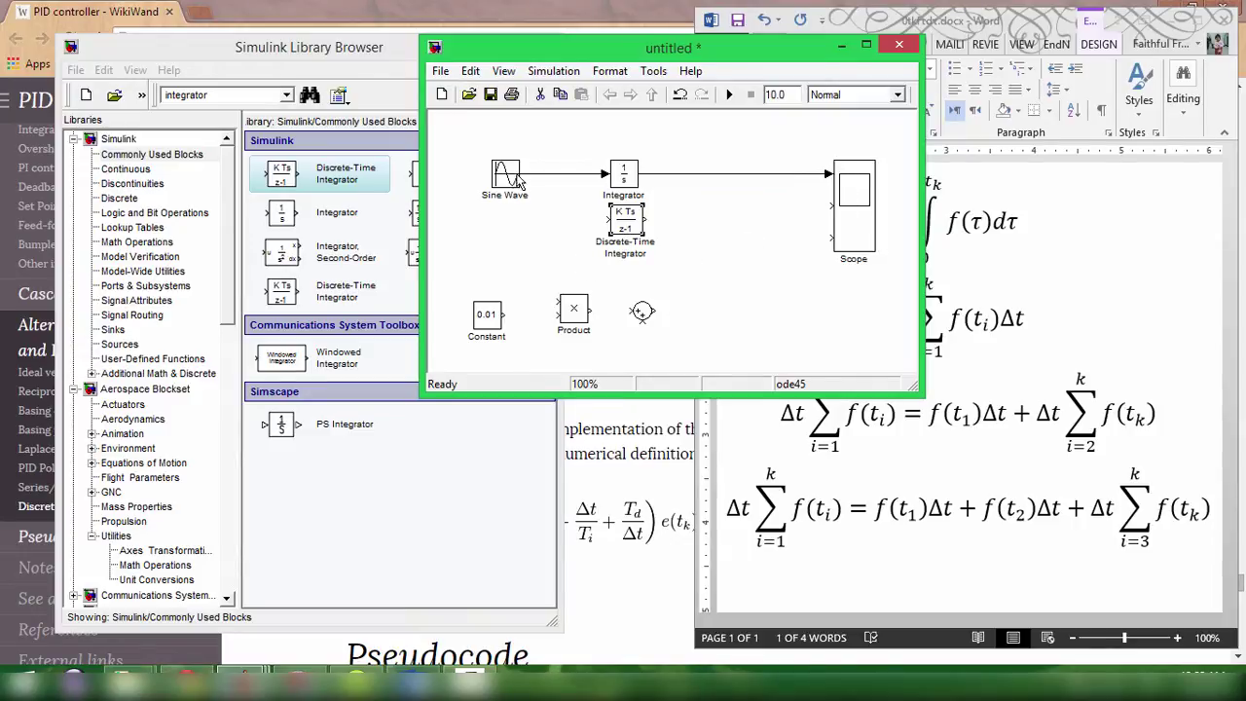
pyautogui.moveTo(517, 180)
pyautogui.mouseDown()
pyautogui.moveTo(515, 244)
pyautogui.moveTo(513, 215)
pyautogui.moveTo(605, 221)
pyautogui.mouseUp()
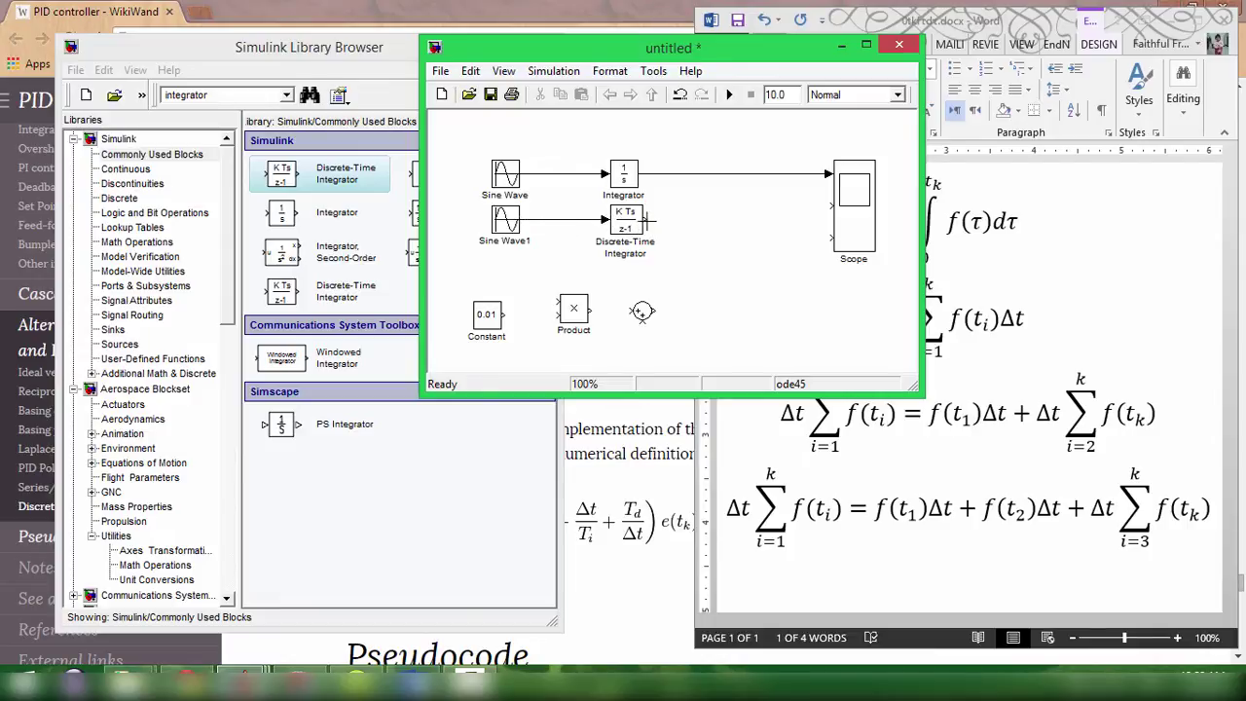
pyautogui.moveTo(688, 219); pyautogui.dragTo(854, 236)
pyautogui.moveTo(580, 310); pyautogui.dragTo(643, 338)
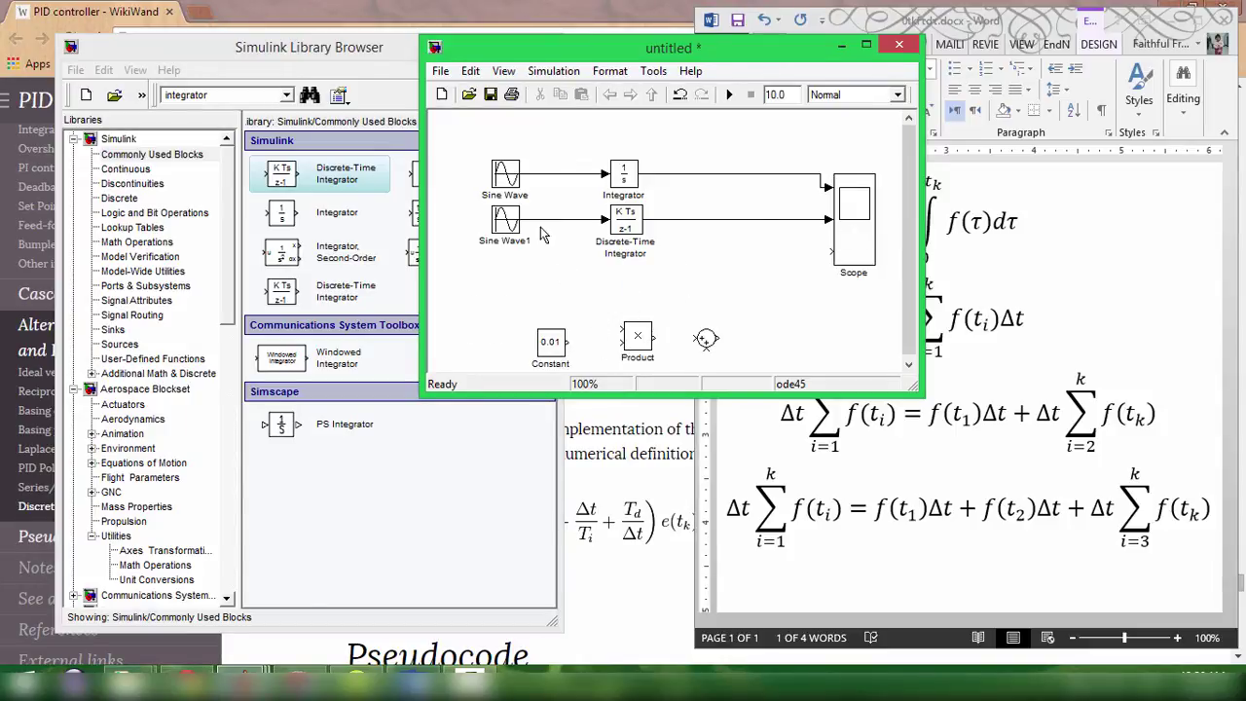
# Step: Replace the top Sine Wave's Frequency value with 2*pi*0.5
pyautogui.doubleClick(505, 174)
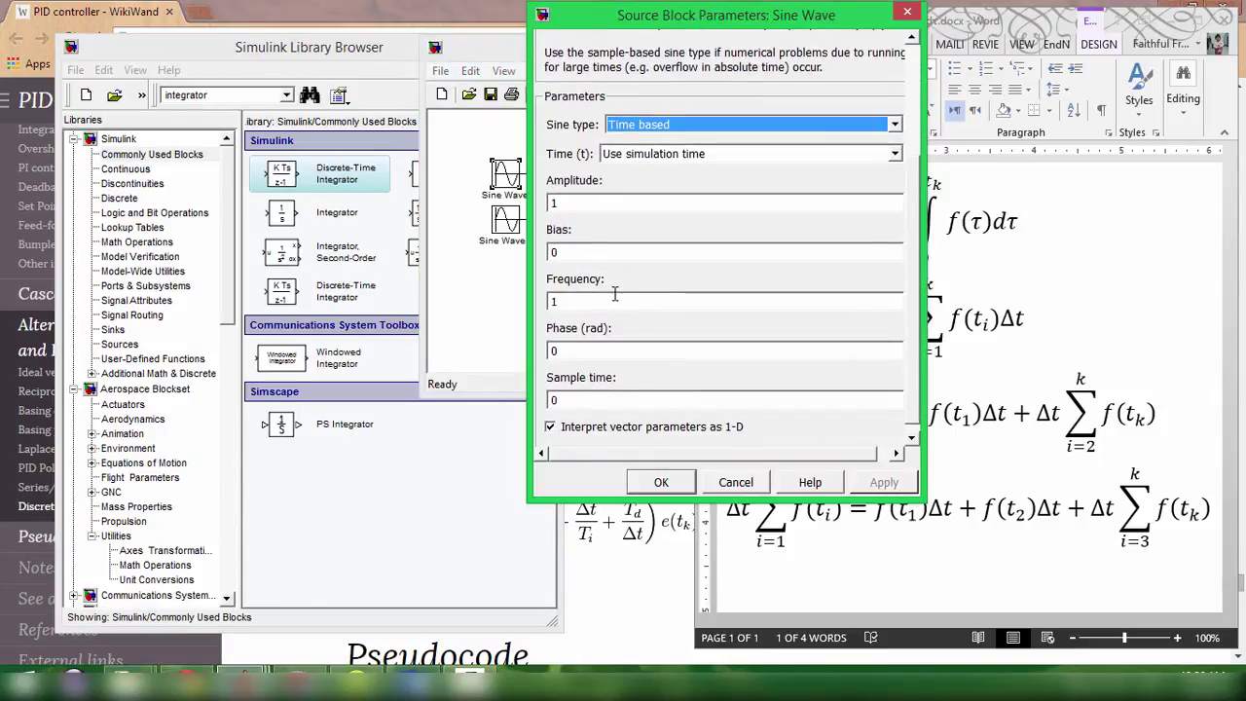
pyautogui.moveTo(627, 14); pyautogui.dragTo(808, 47)
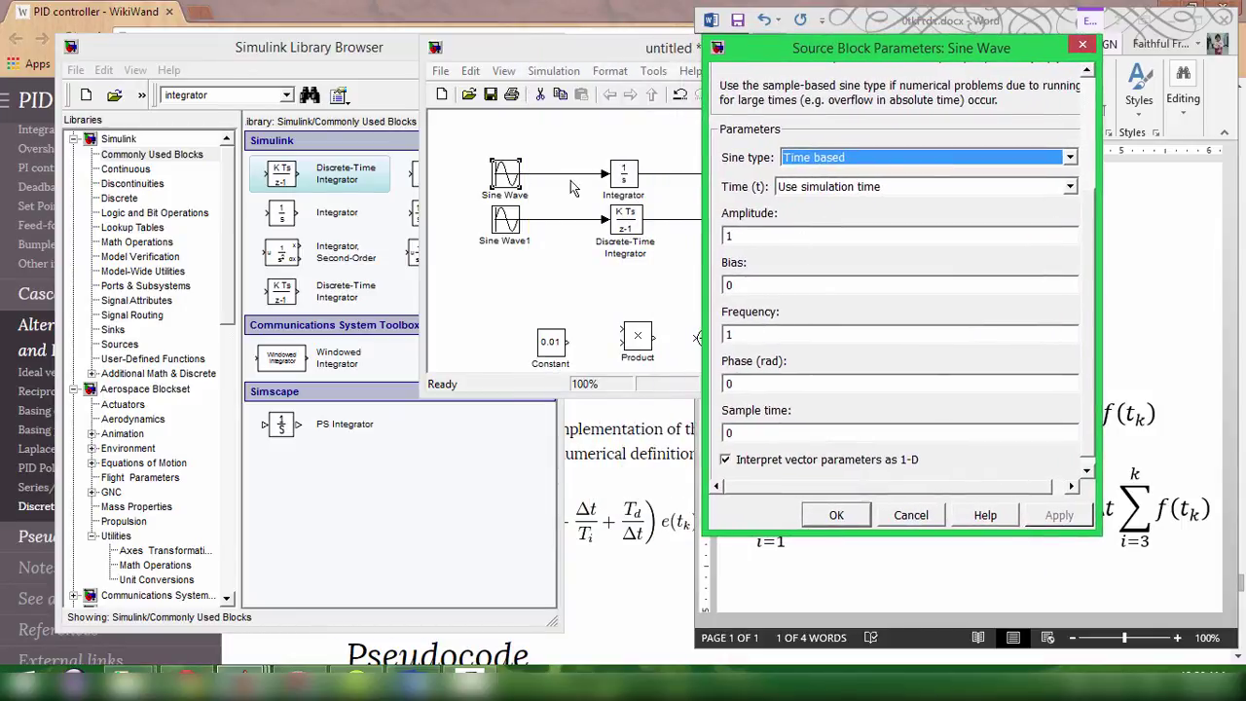
pyautogui.doubleClick(763, 334)
pyautogui.write('2*pi*0.5')
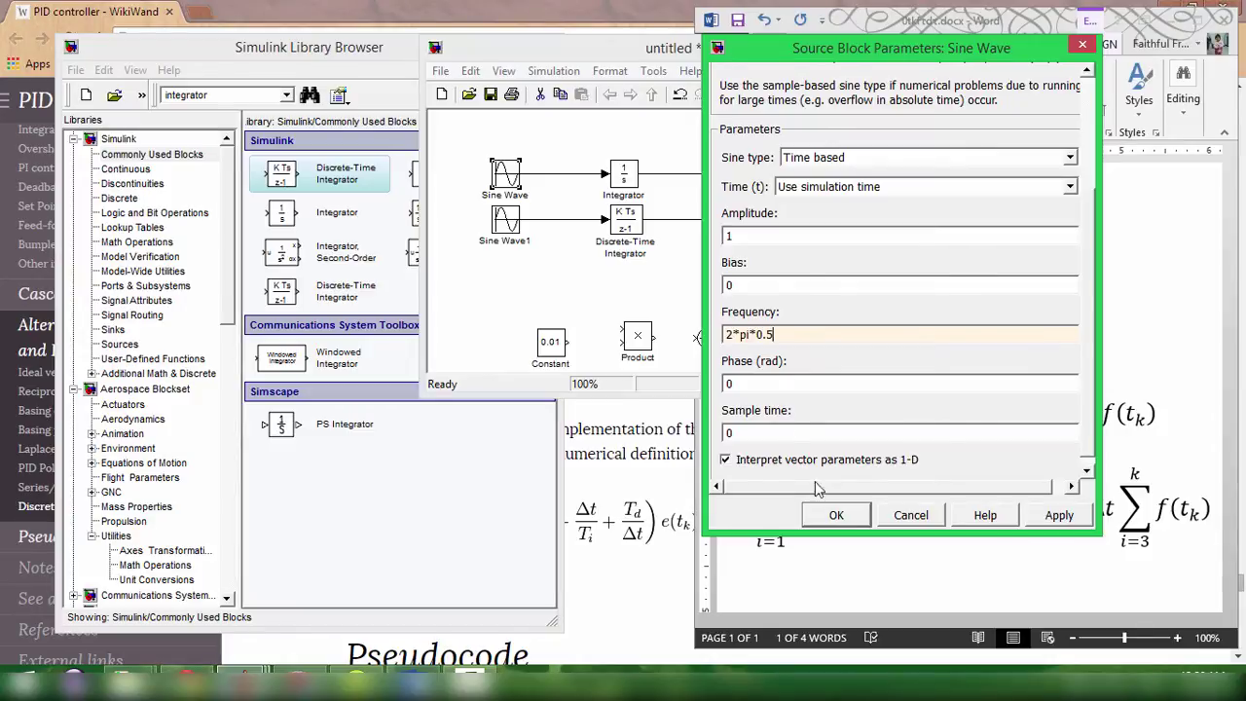
# Step: Confirm the new frequency and switch the model to a Fixed-step ode1 (Euler) solver
pyautogui.click(832, 514)
pyautogui.click(553, 71)
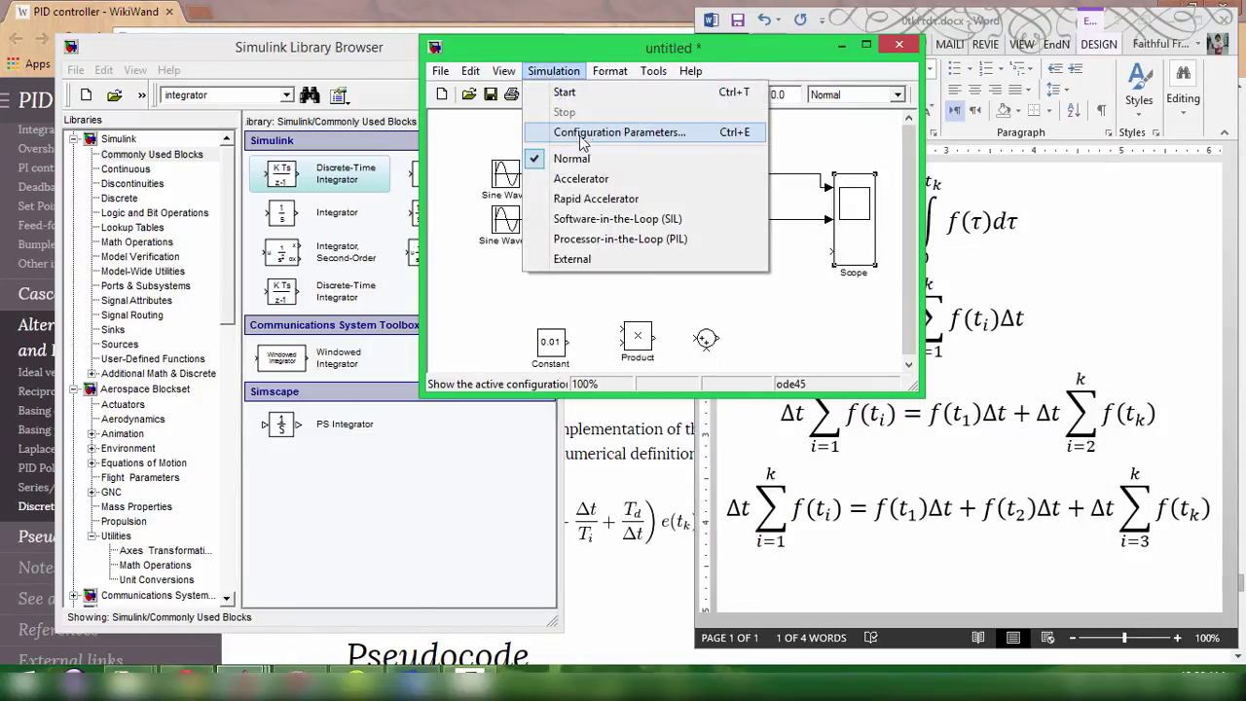
pyautogui.click(610, 71)
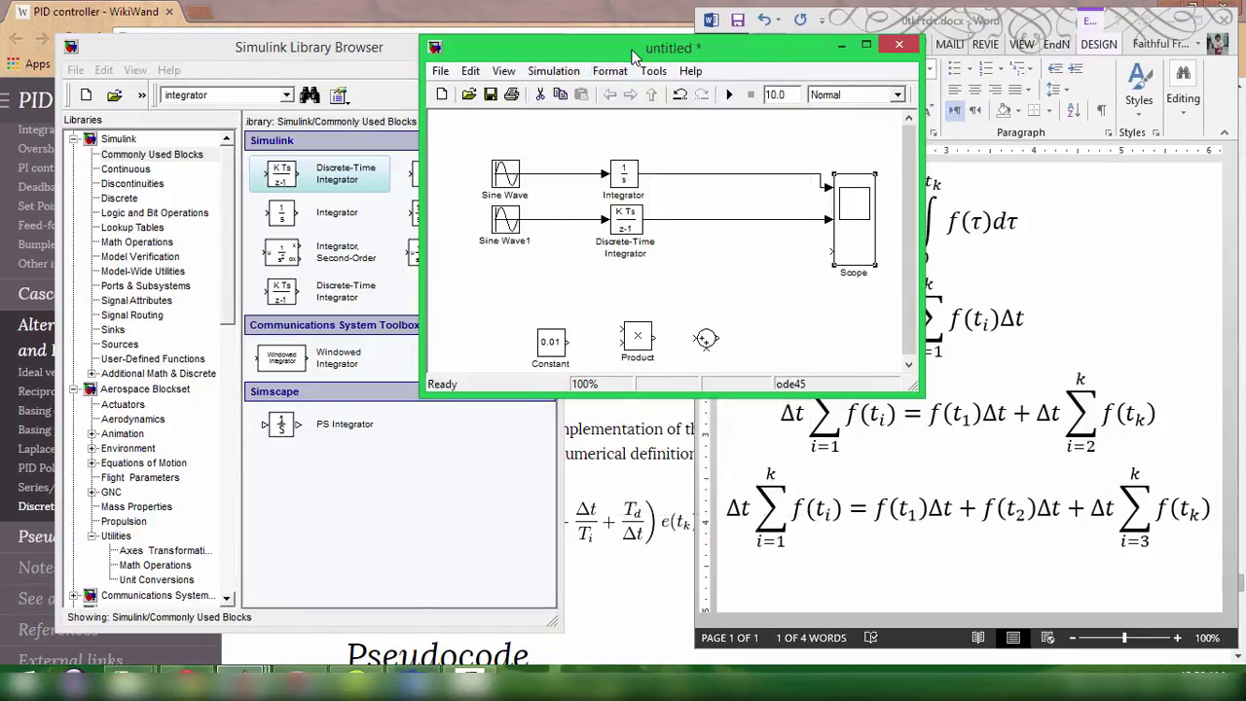
pyautogui.click(551, 73)
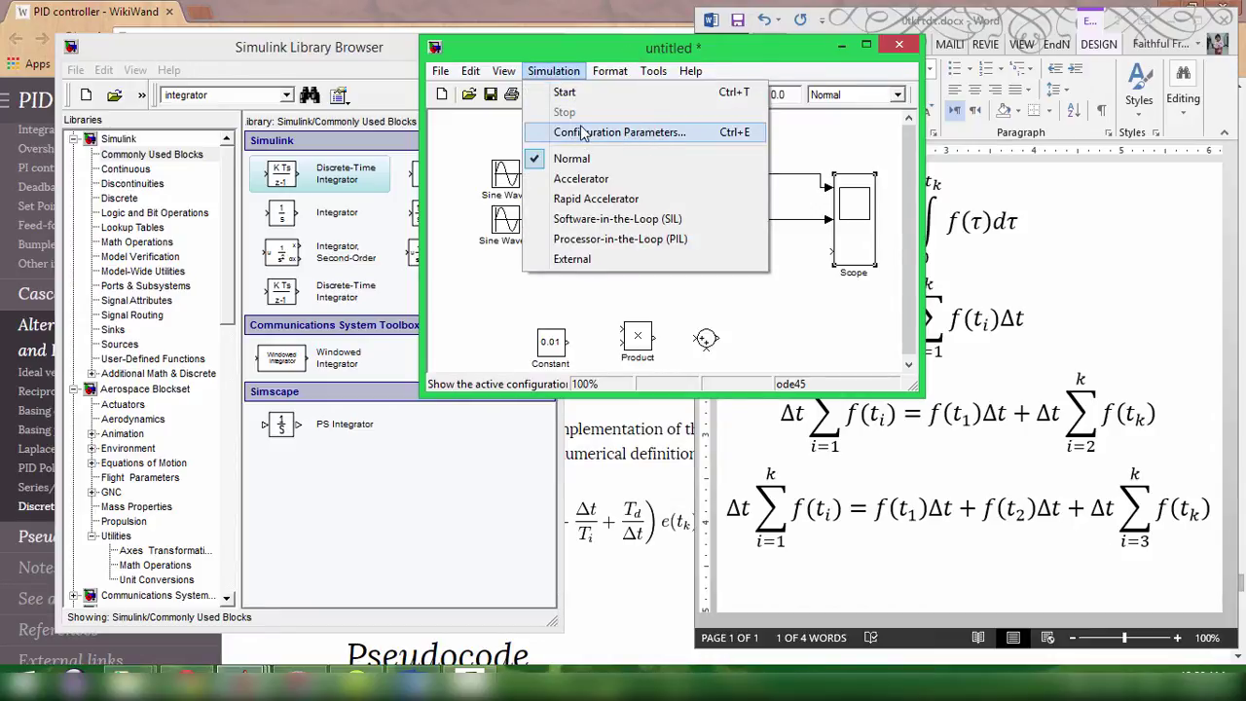
pyautogui.click(619, 133)
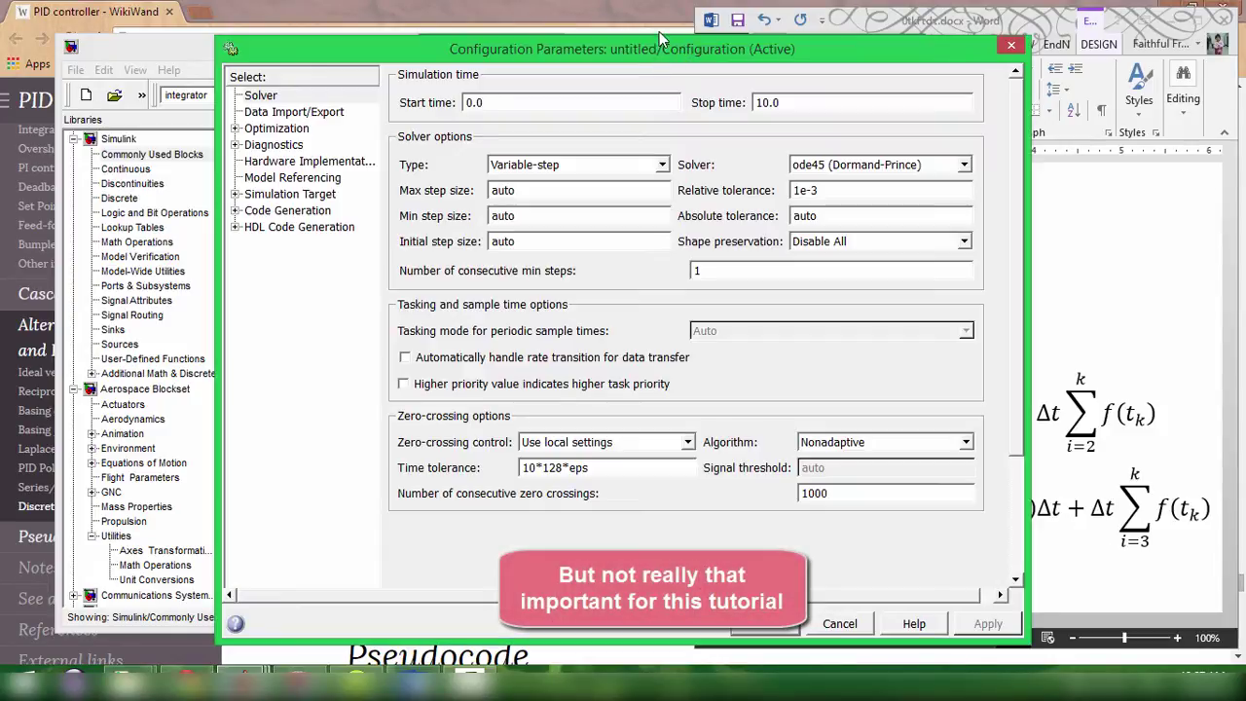
pyautogui.click(662, 144)
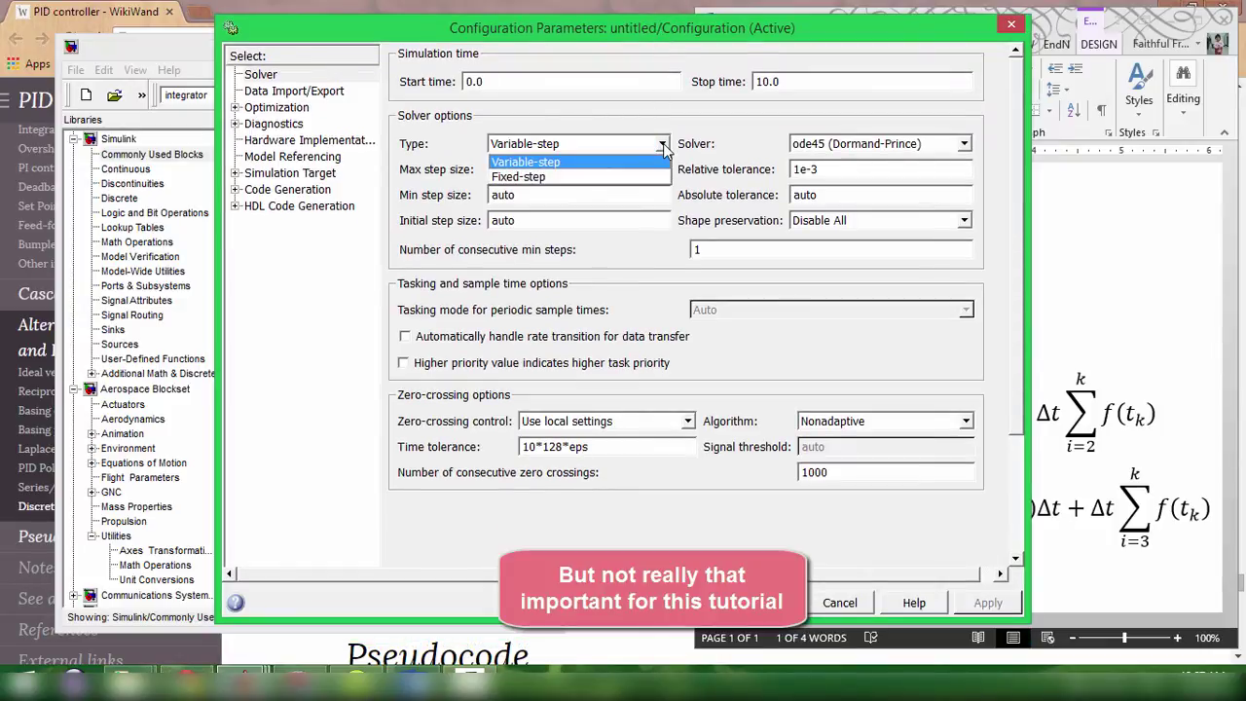
pyautogui.click(548, 177)
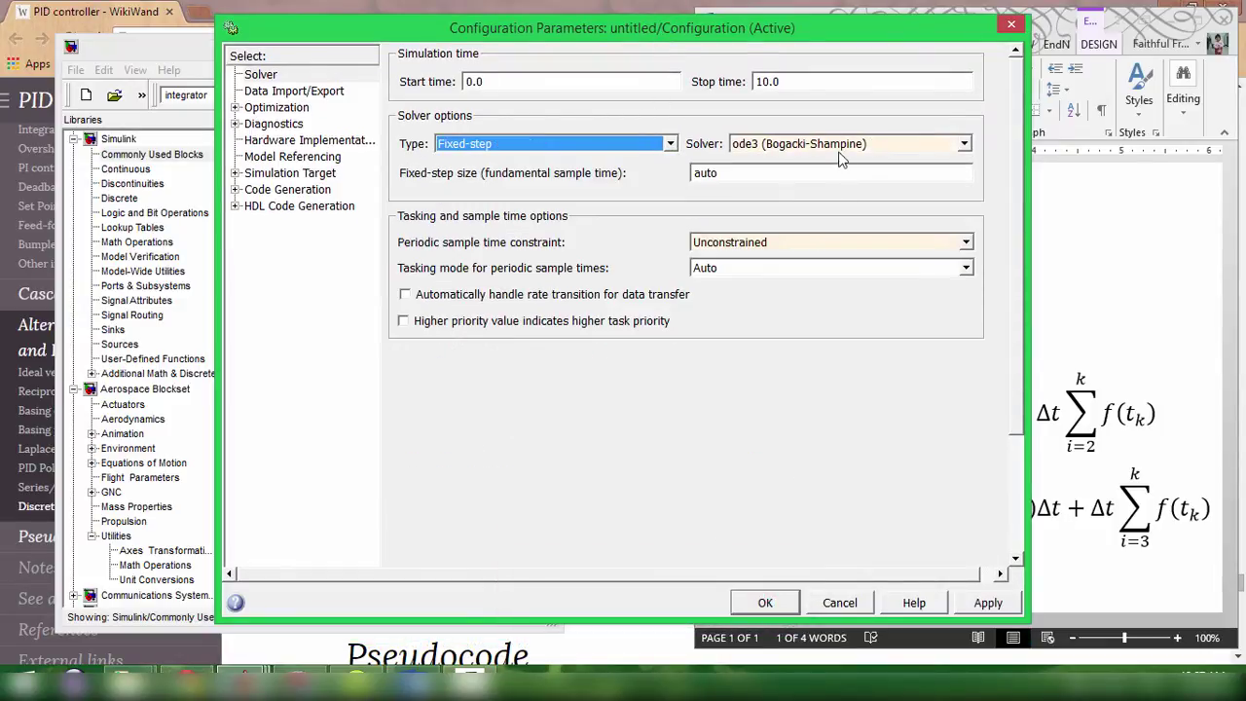
pyautogui.click(836, 154)
pyautogui.click(763, 249)
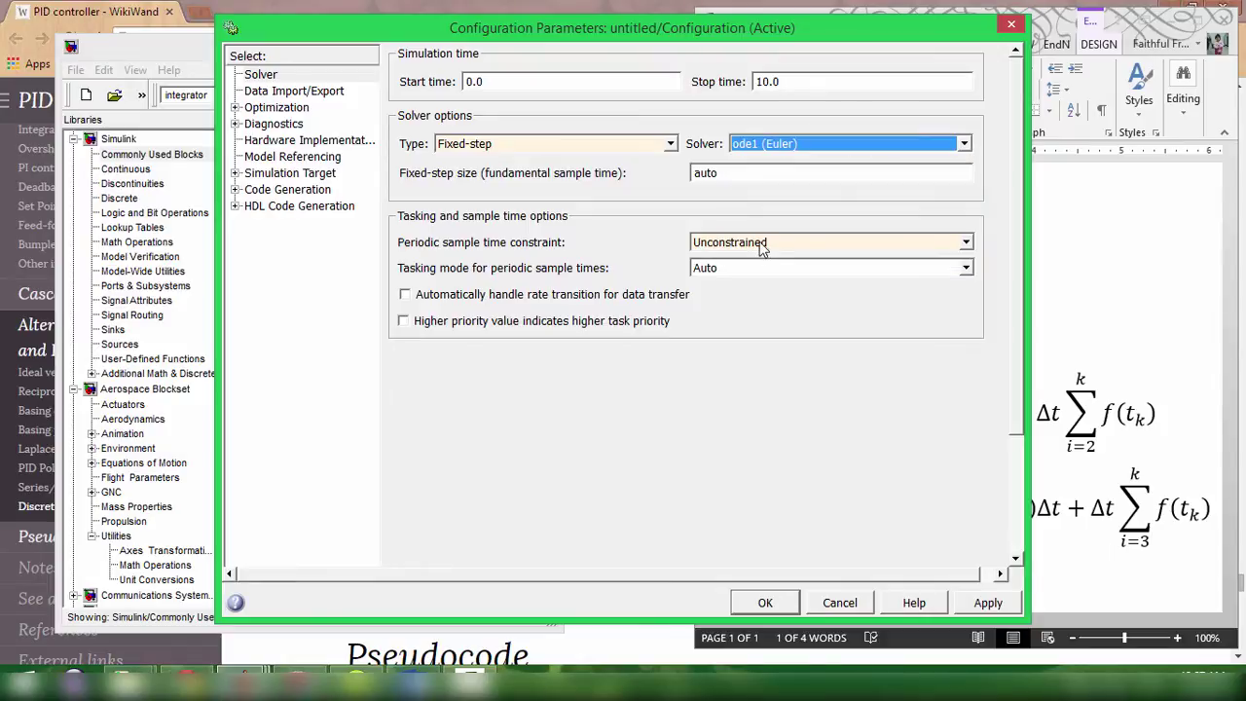
# Step: Set the fixed-step size to 0.01 instead of auto
pyautogui.doubleClick(725, 172)
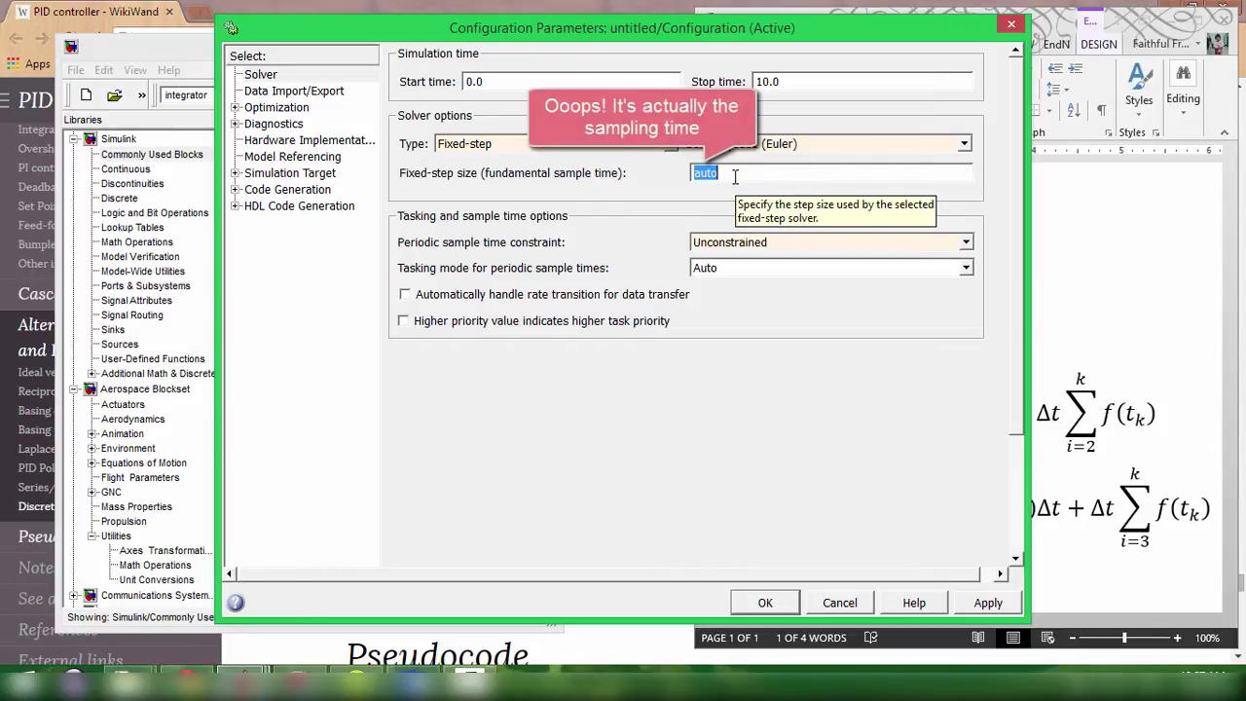
pyautogui.write('0.01')
pyautogui.press('Return')
pyautogui.moveTo(846, 216); pyautogui.dragTo(814, 194)
# Step: Review the top Sine Wave's sample time and close its parameters unchanged
pyautogui.click(507, 171)
pyautogui.doubleClick(507, 171)
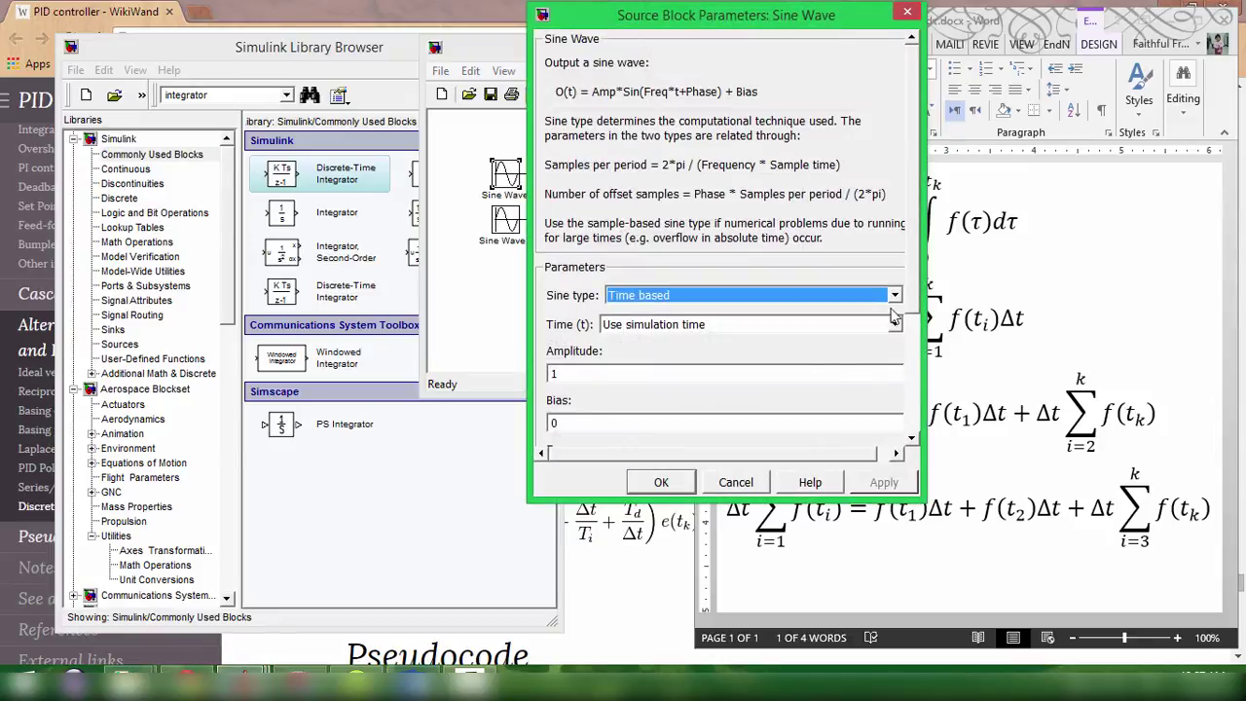
pyautogui.scroll(-5, 905, 291)
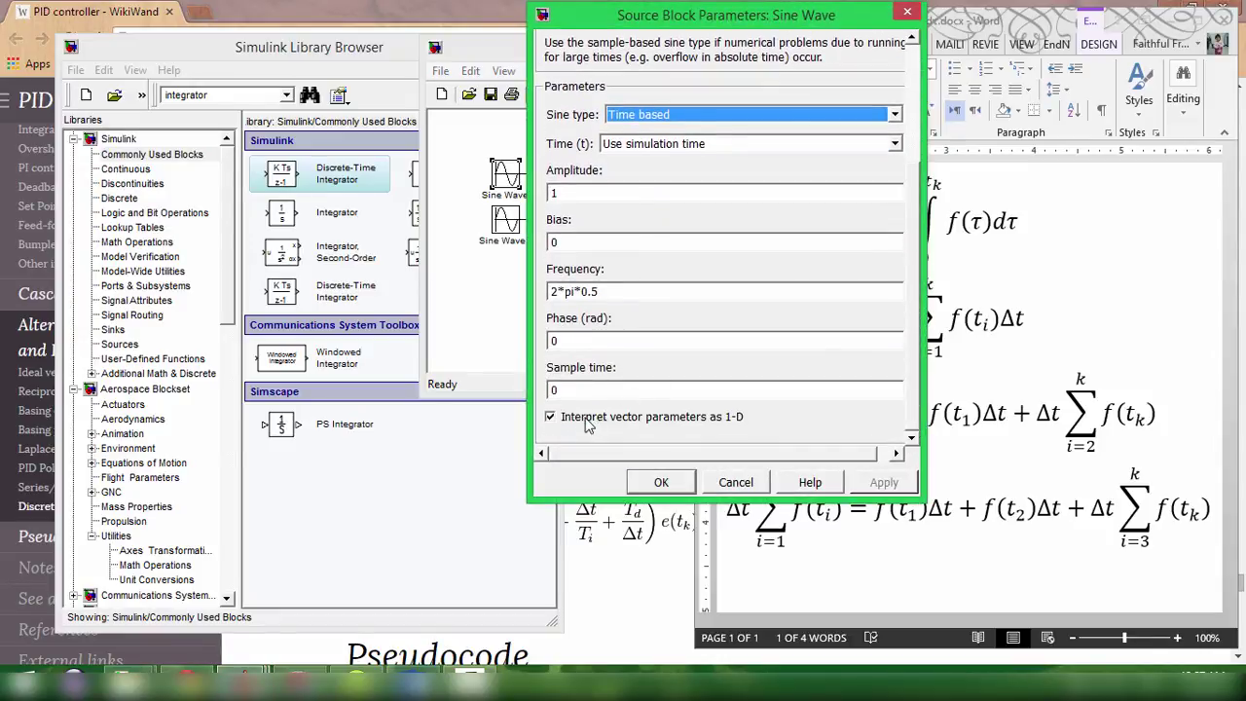
pyautogui.doubleClick(580, 390)
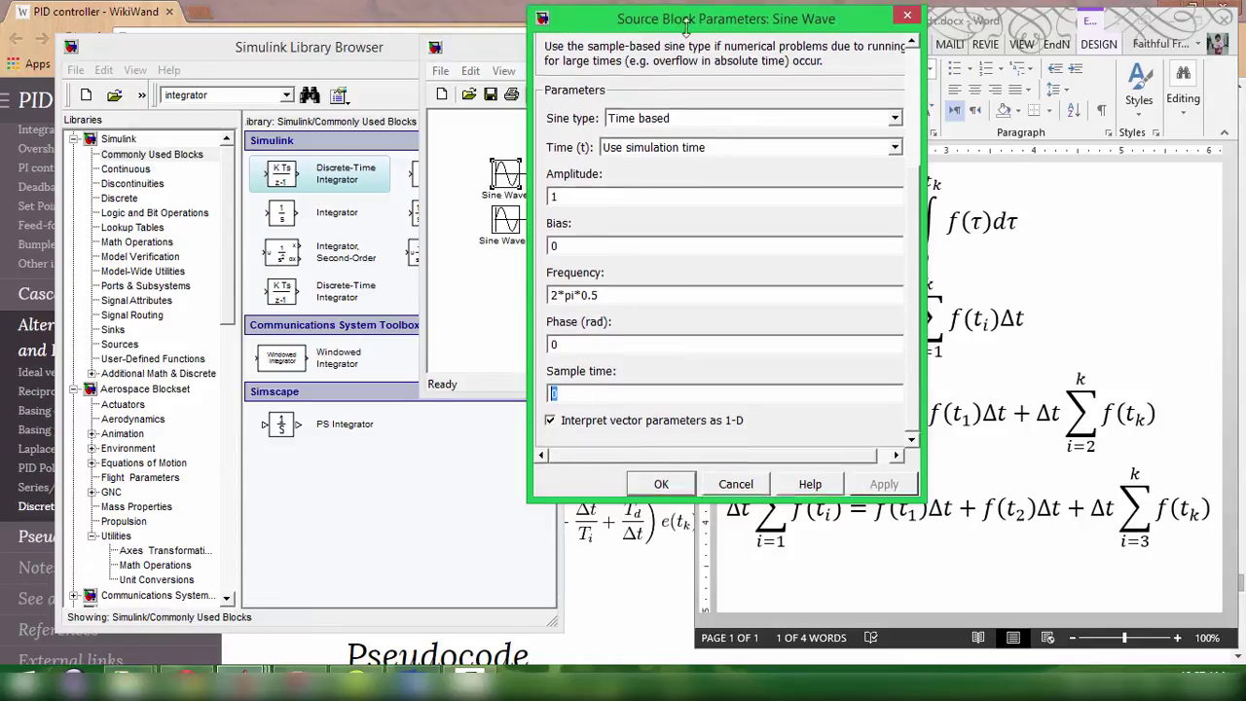
pyautogui.moveTo(677, 10); pyautogui.dragTo(695, 247)
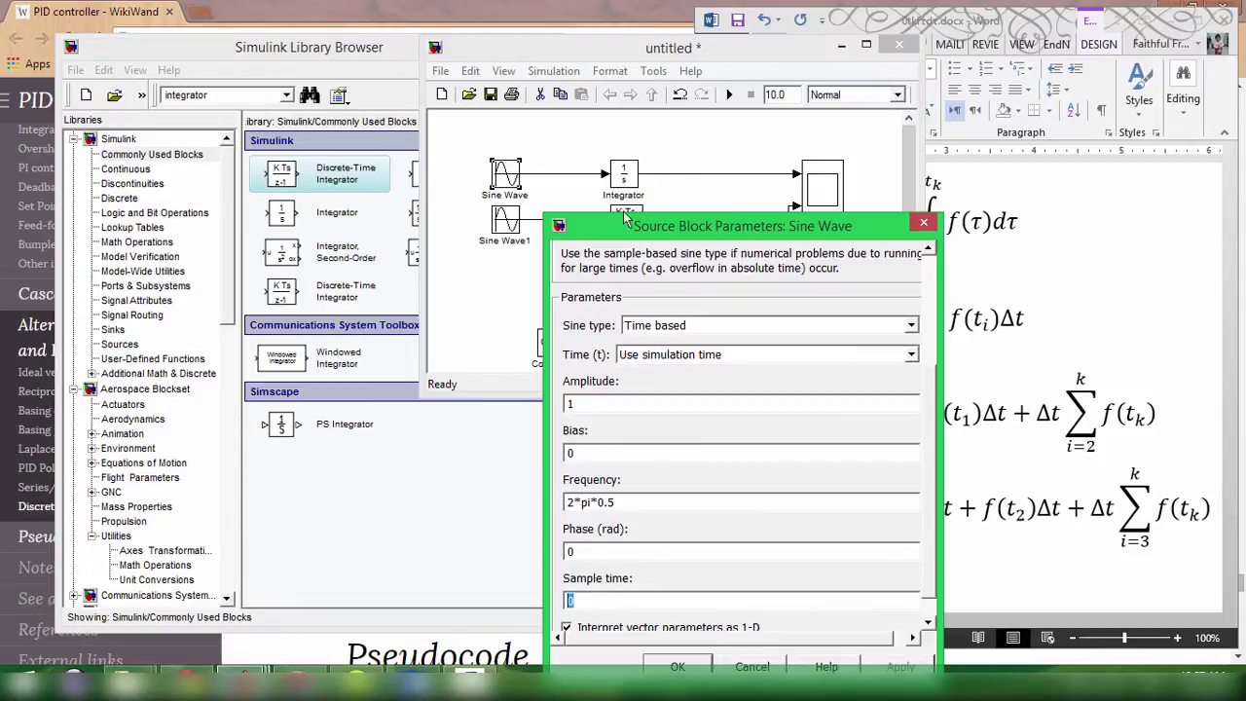
pyautogui.moveTo(713, 230); pyautogui.dragTo(710, 84)
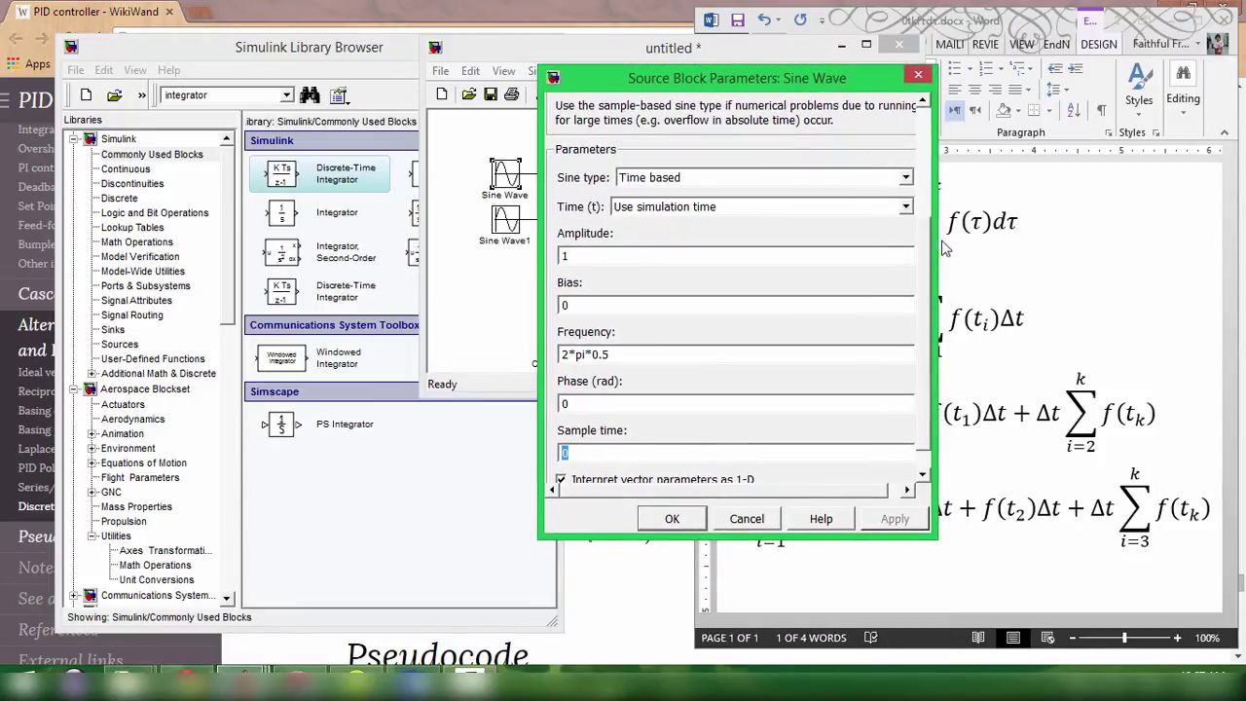
pyautogui.click(671, 519)
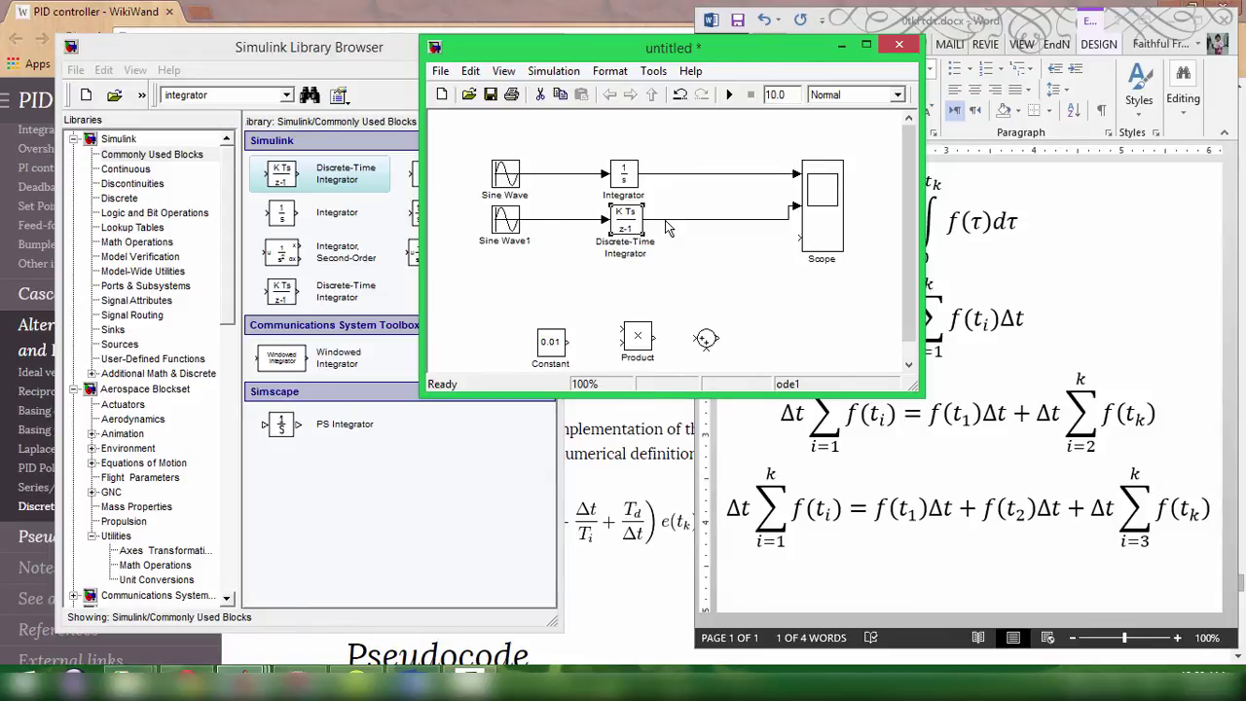
# Step: Set Sine Wave1's sample time to -1
pyautogui.doubleClick(509, 223)
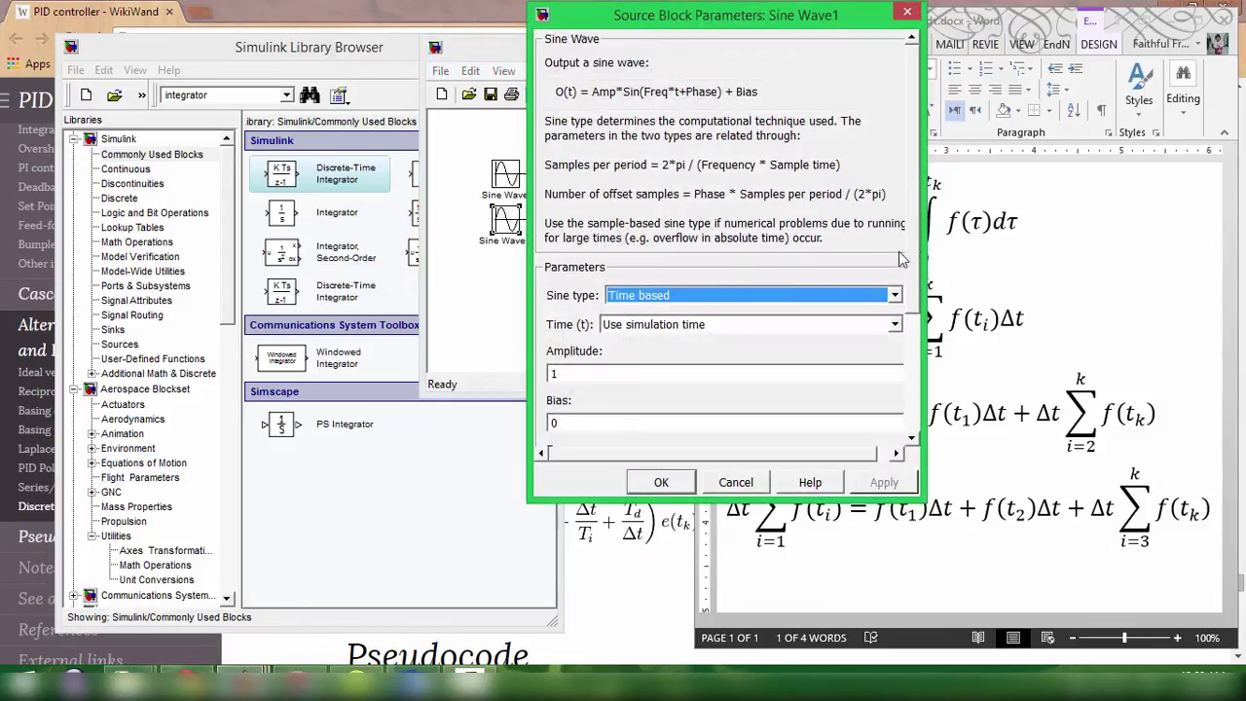
pyautogui.scroll(-5, 909, 387)
pyautogui.doubleClick(605, 387)
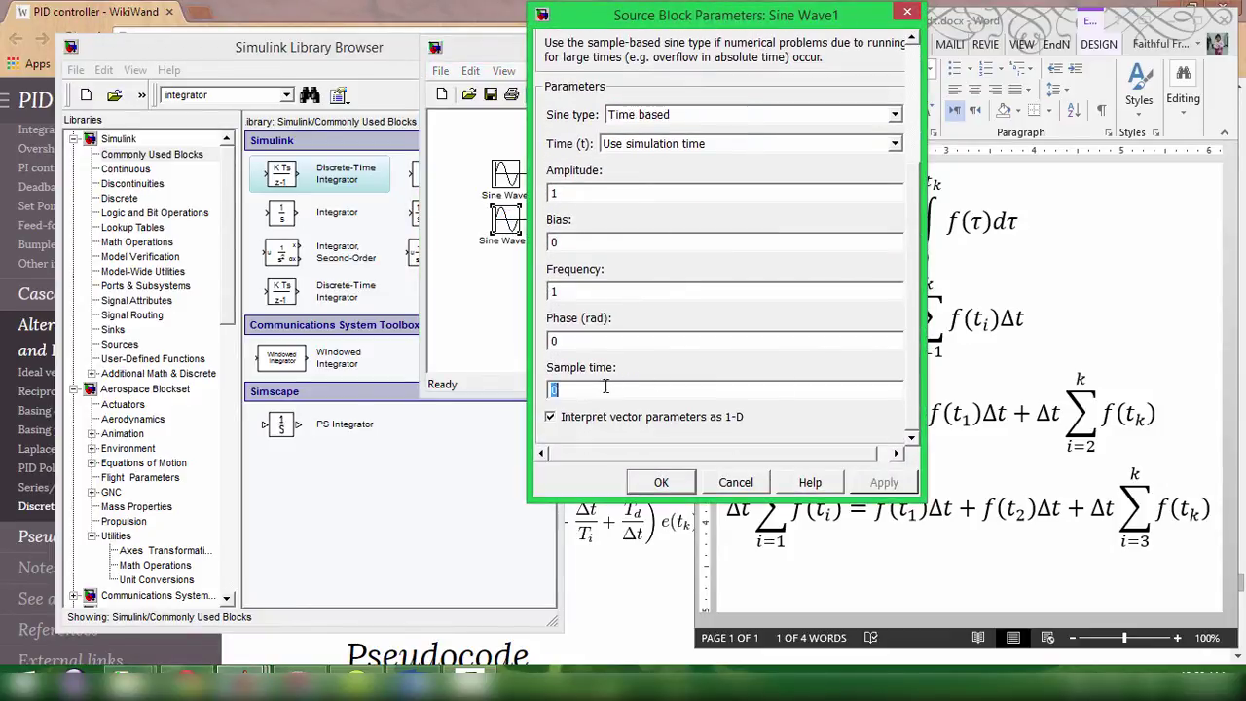
pyautogui.write('-1')
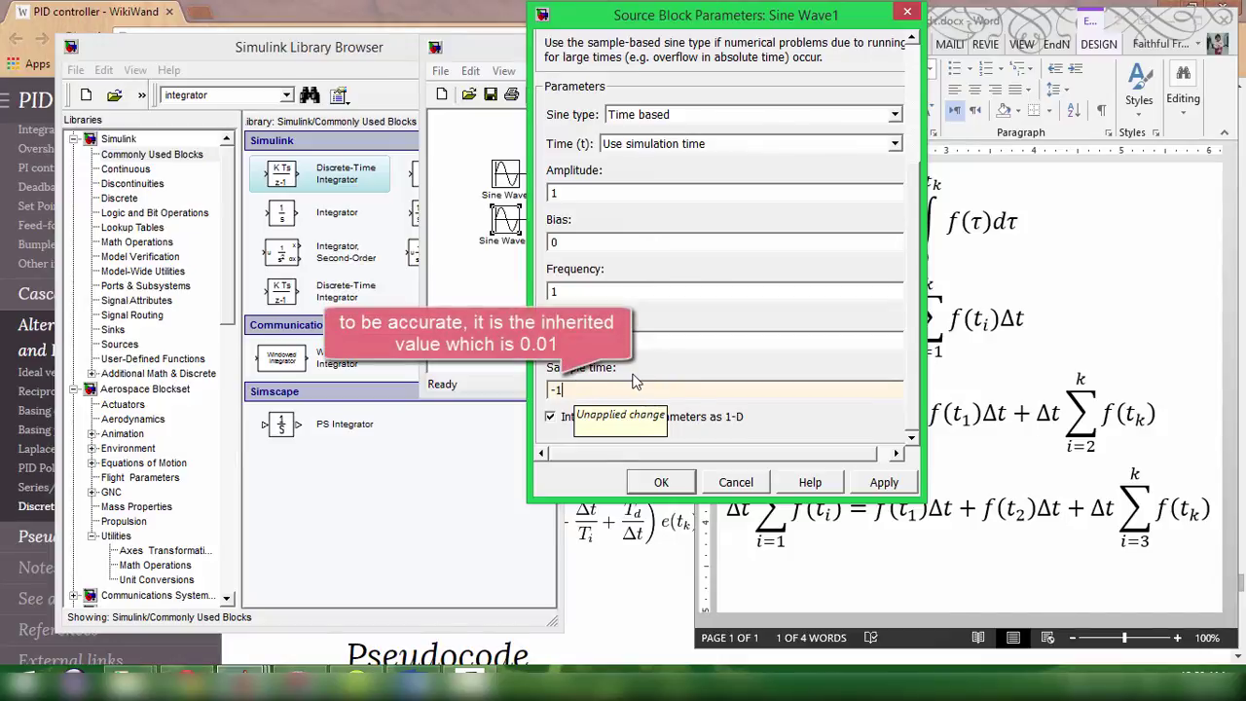
pyautogui.click(662, 484)
pyautogui.click(553, 71)
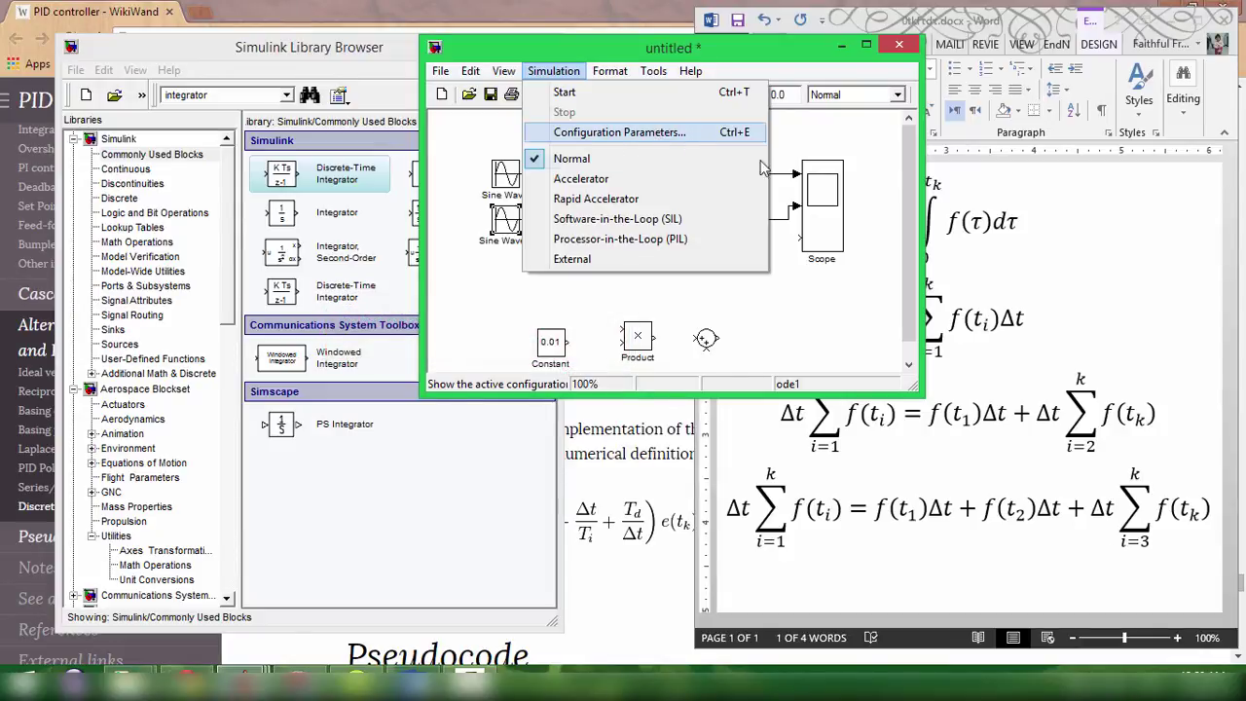
pyautogui.click(824, 153)
# Step: Change Sine Wave1's frequency to 2*pi*0.1
pyautogui.doubleClick(505, 174)
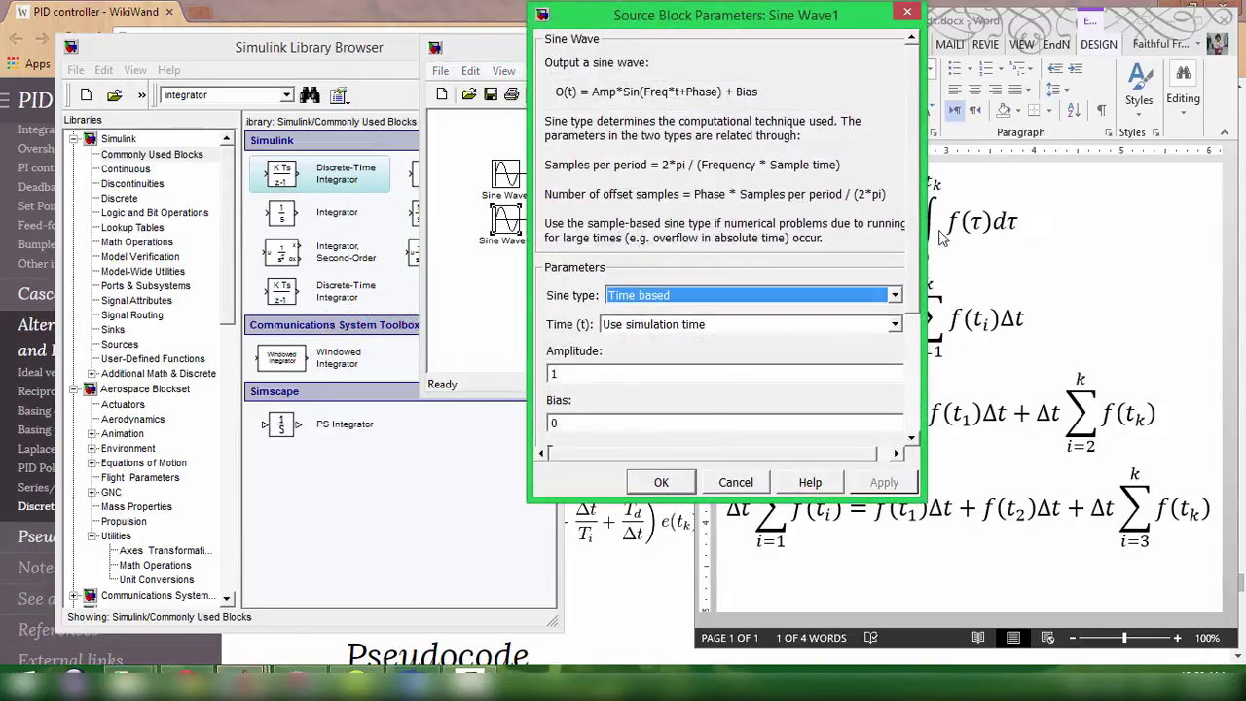
pyautogui.scroll(-5, 905, 222)
pyautogui.doubleClick(594, 288)
pyautogui.write('2*pi*')
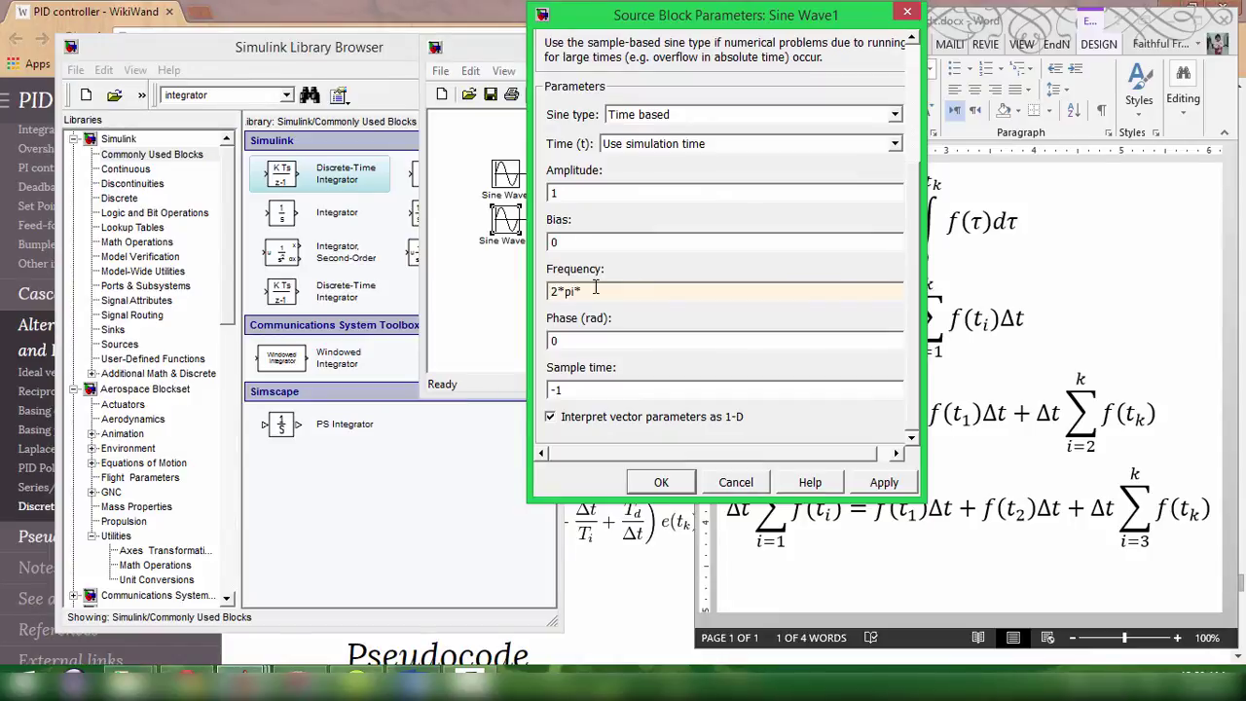
pyautogui.write('0.1')
pyautogui.press('Return')
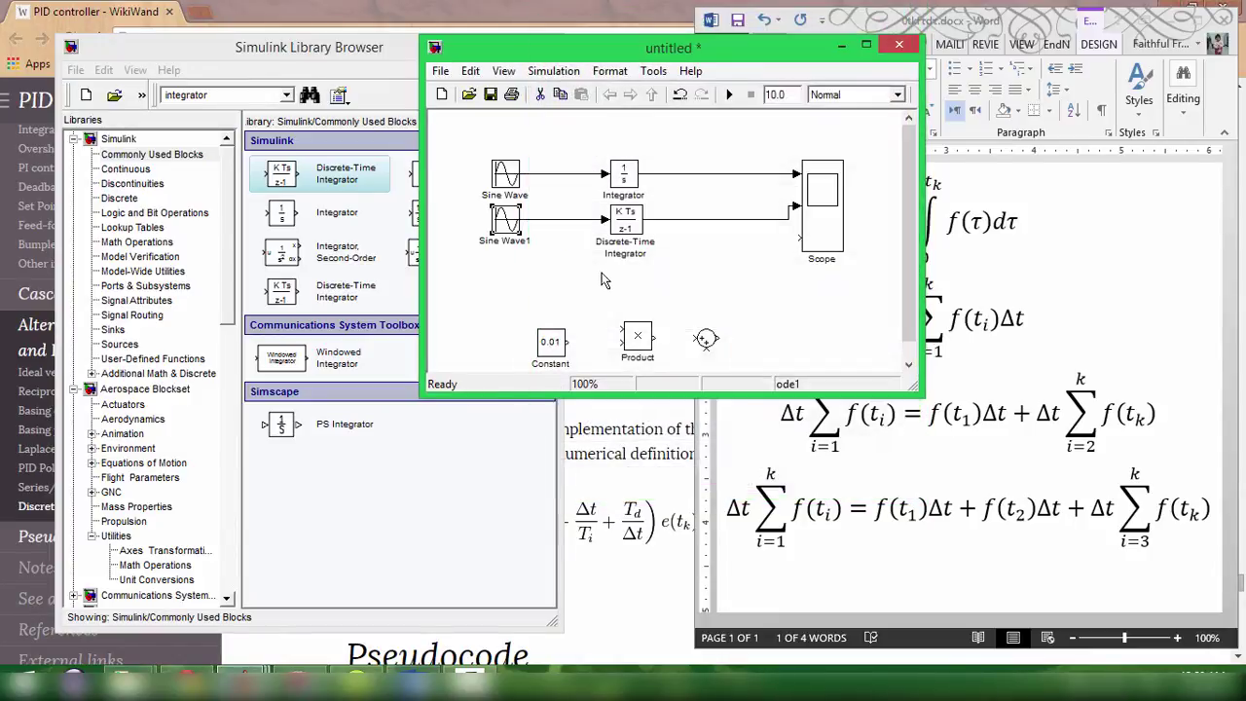
# Step: Run the model, review the Scope sample-time error, and close the report
pyautogui.click(728, 95)
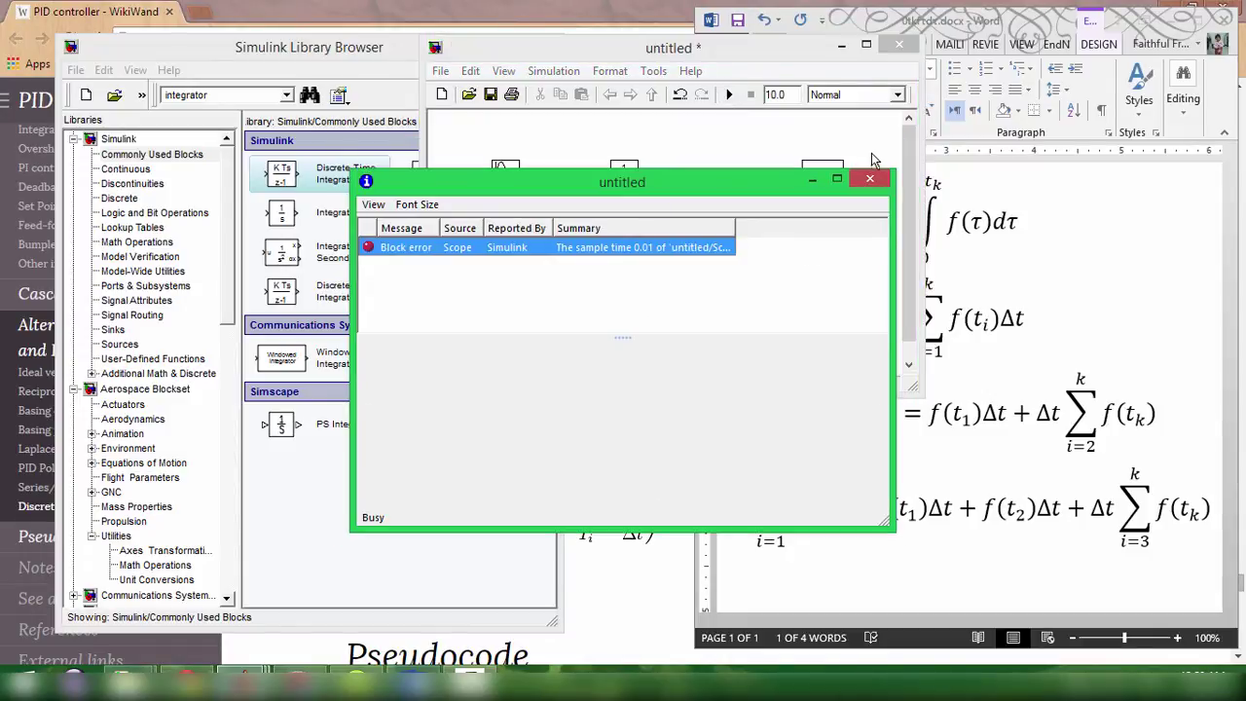
pyautogui.click(654, 438)
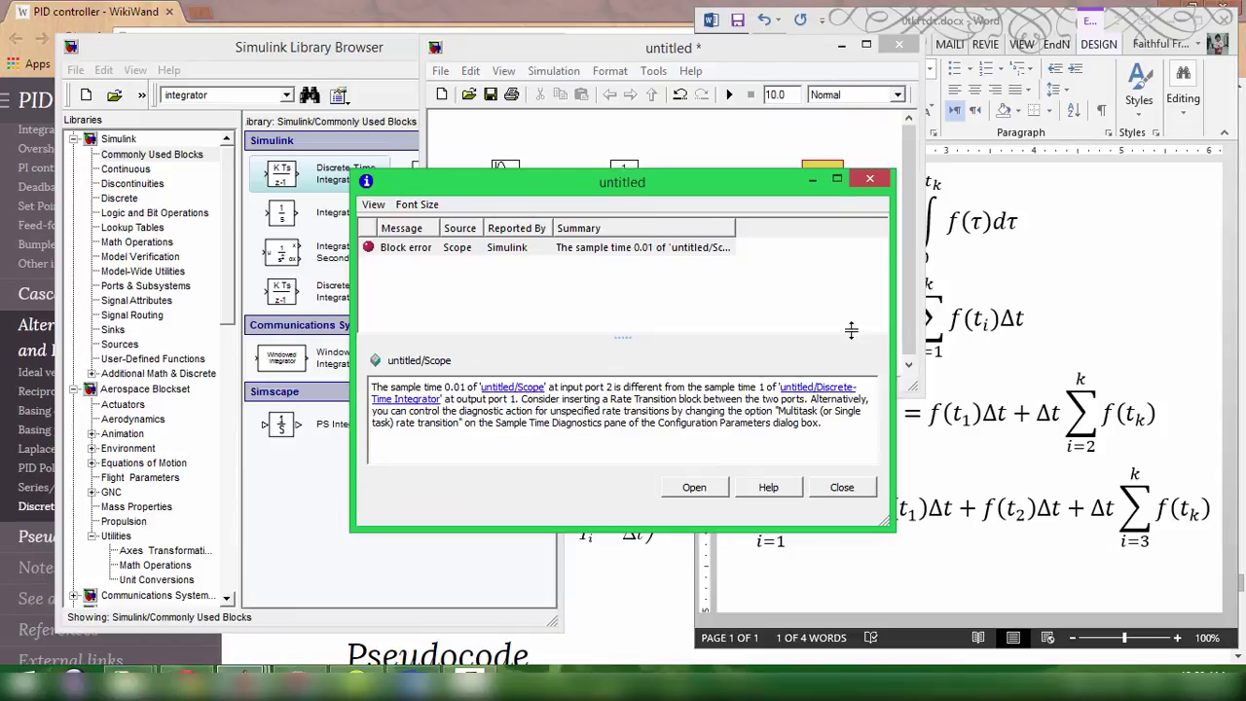
pyautogui.click(869, 181)
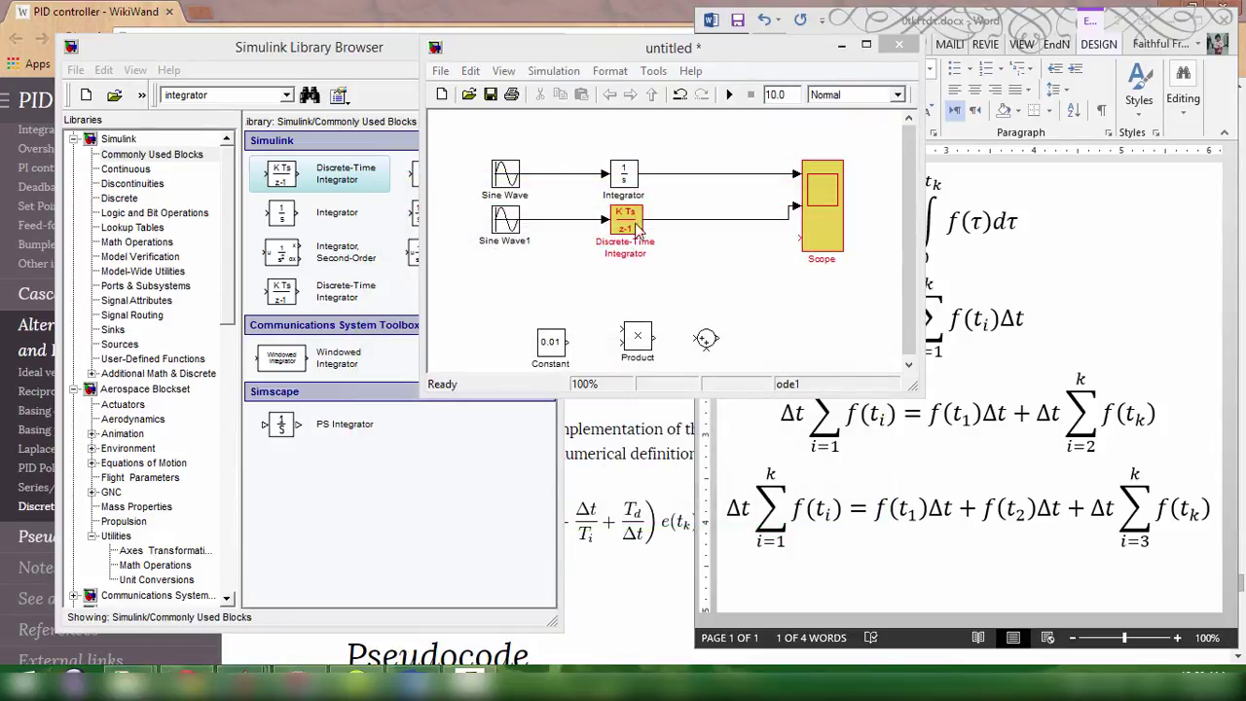
# Step: Set the Discrete-Time Integrator's sample time to 0.01
pyautogui.doubleClick(633, 222)
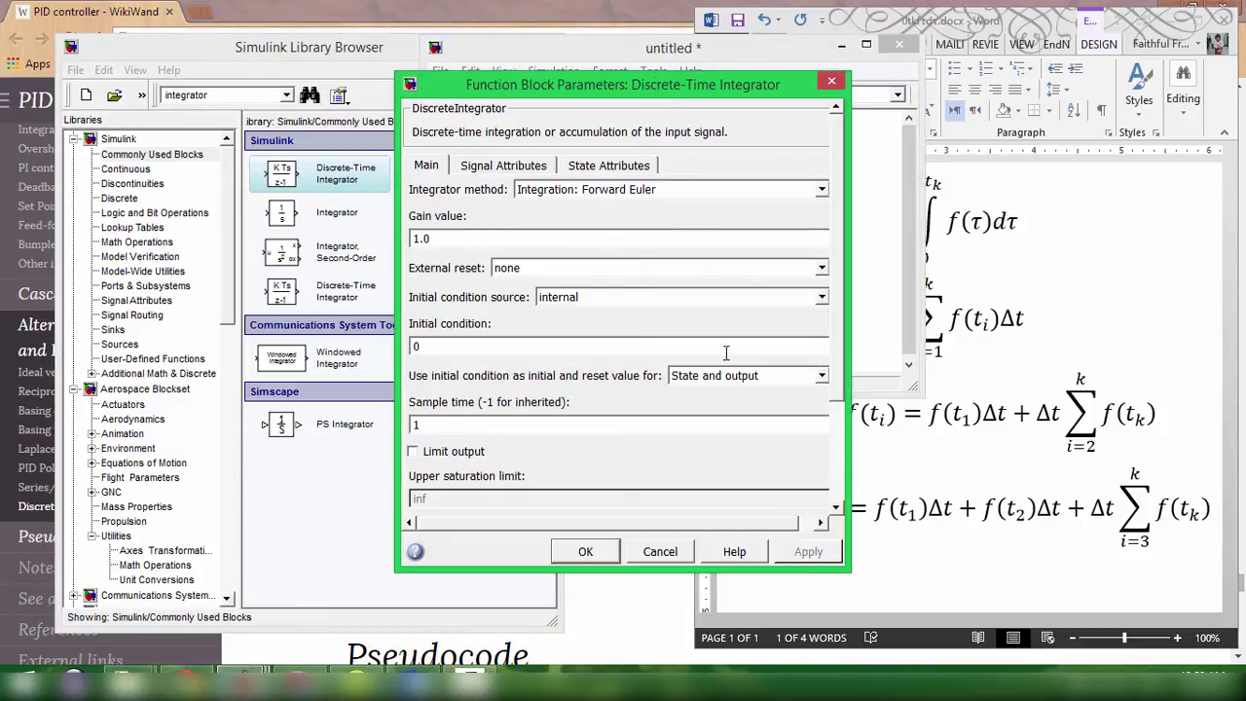
pyautogui.write('0.01')
pyautogui.press('Return')
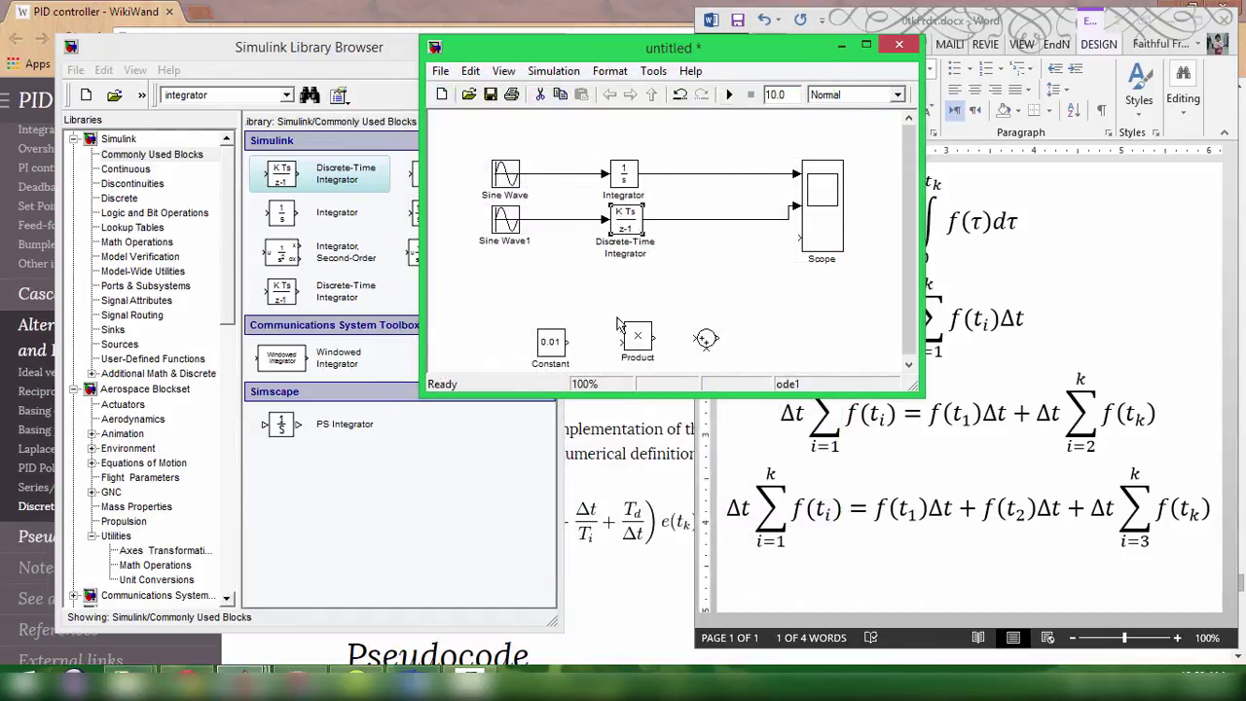
pyautogui.doubleClick(828, 207)
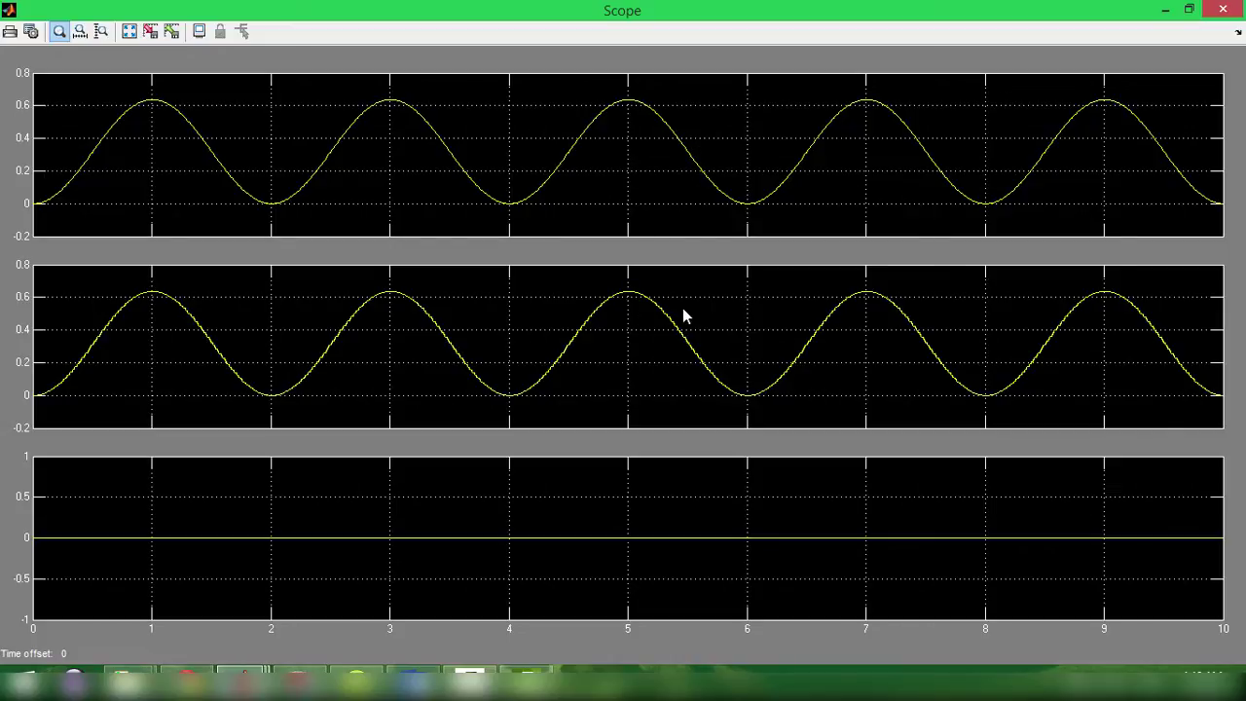
pyautogui.moveTo(681, 341); pyautogui.dragTo(659, 357)
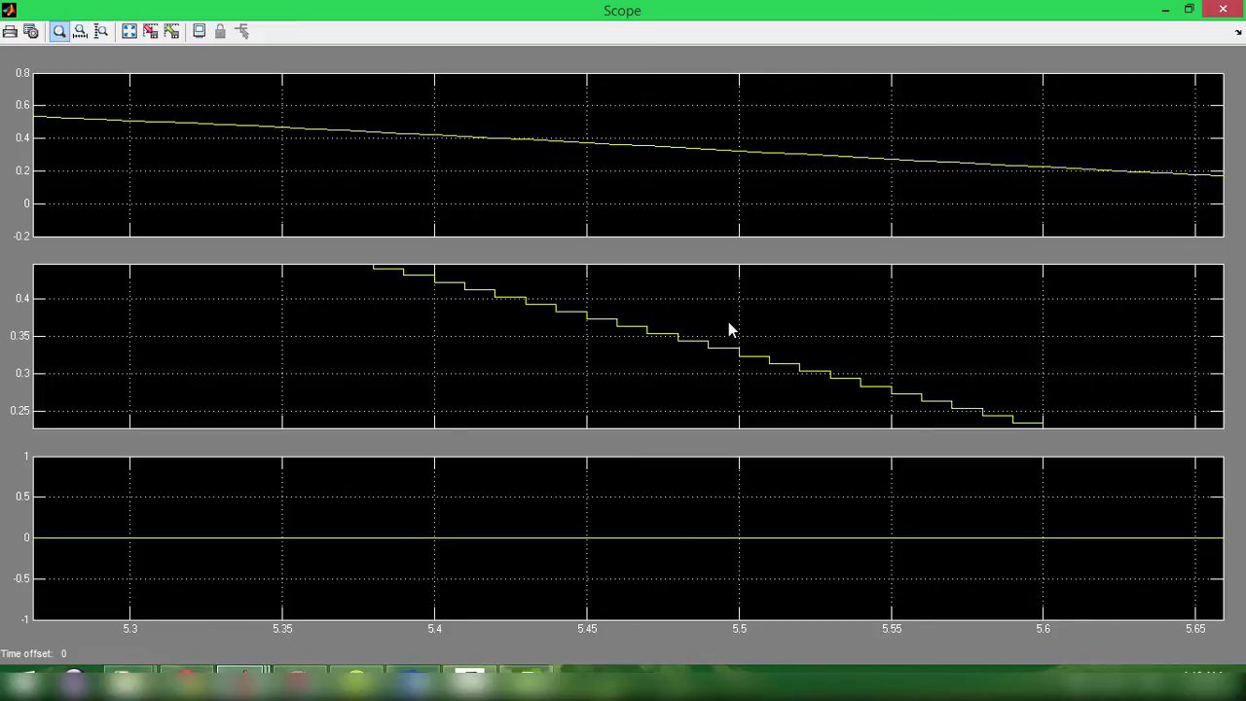
pyautogui.moveTo(744, 321); pyautogui.dragTo(648, 369)
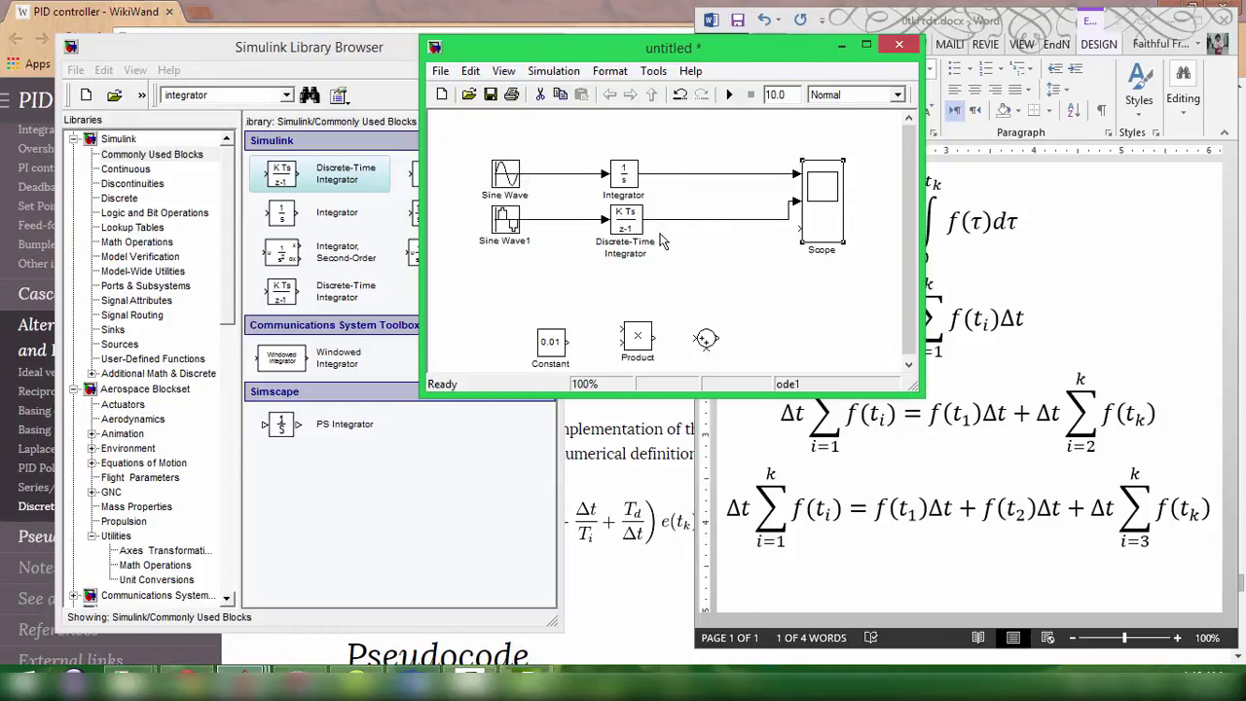
pyautogui.click(725, 295)
# Step: Check the f(t1) term of the last equation in the Word document
pyautogui.scroll(-1, 722, 317)
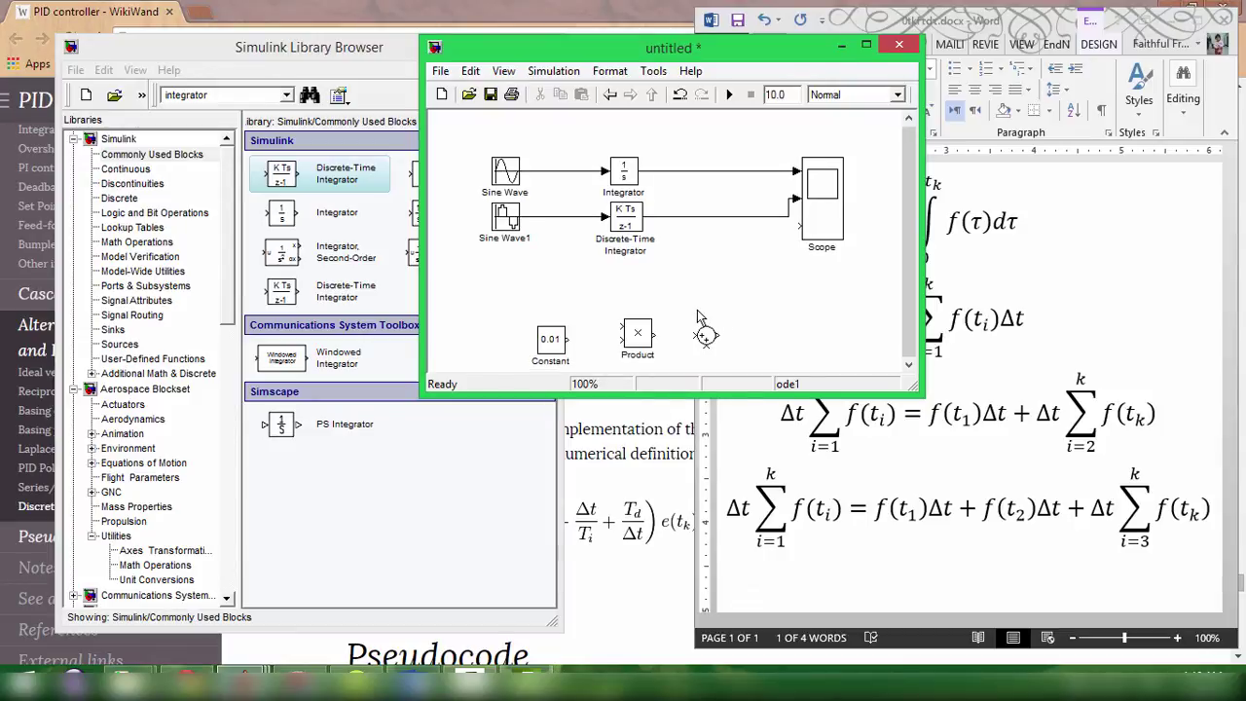
pyautogui.click(913, 504)
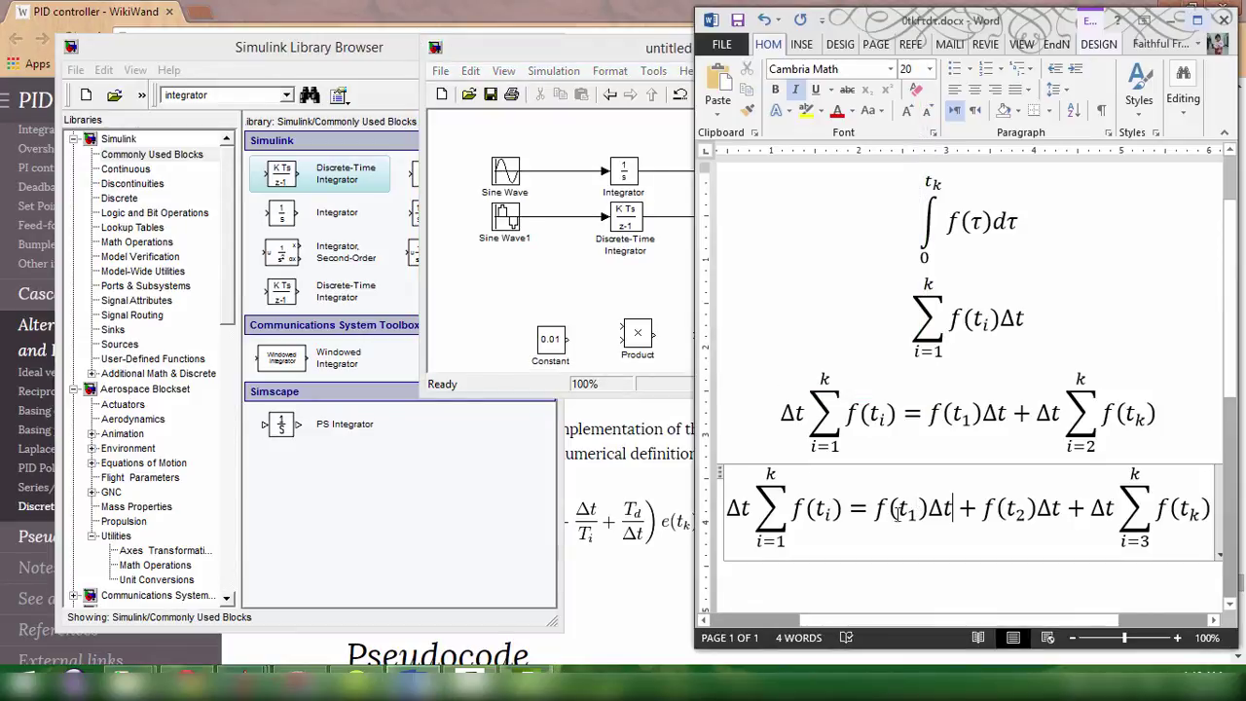
pyautogui.moveTo(876, 511); pyautogui.dragTo(952, 512)
pyautogui.click(930, 525)
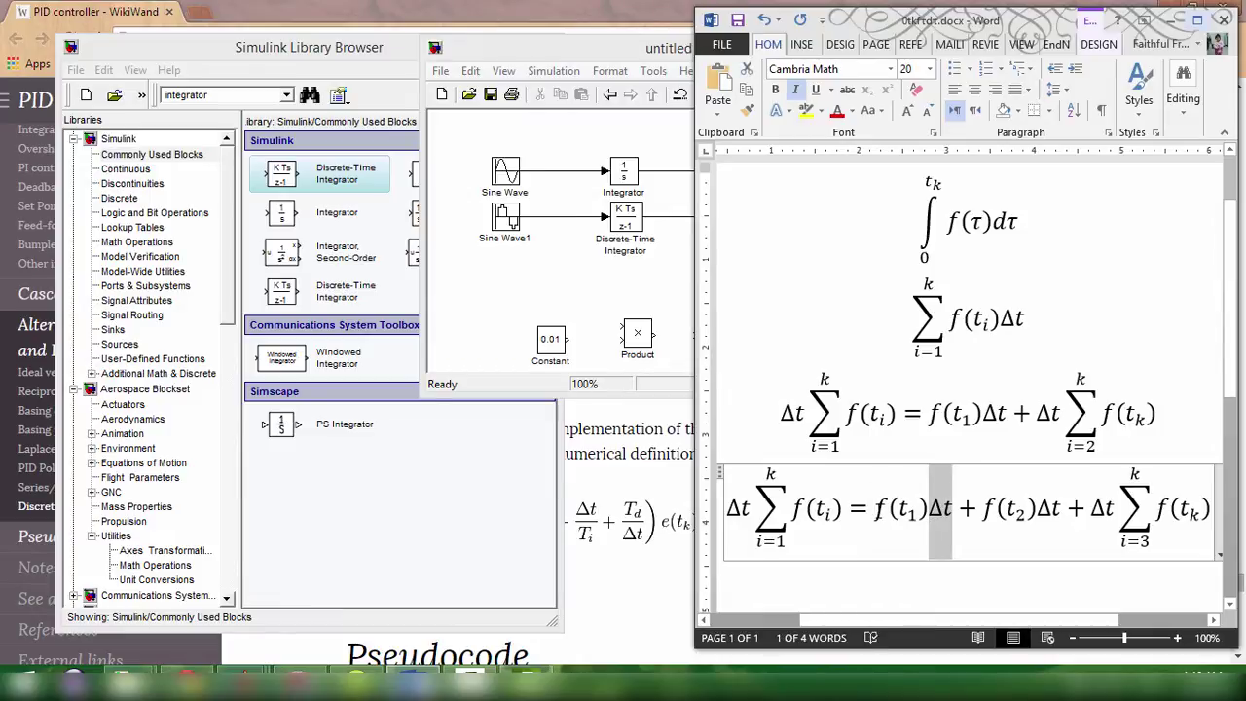
pyautogui.click(648, 322)
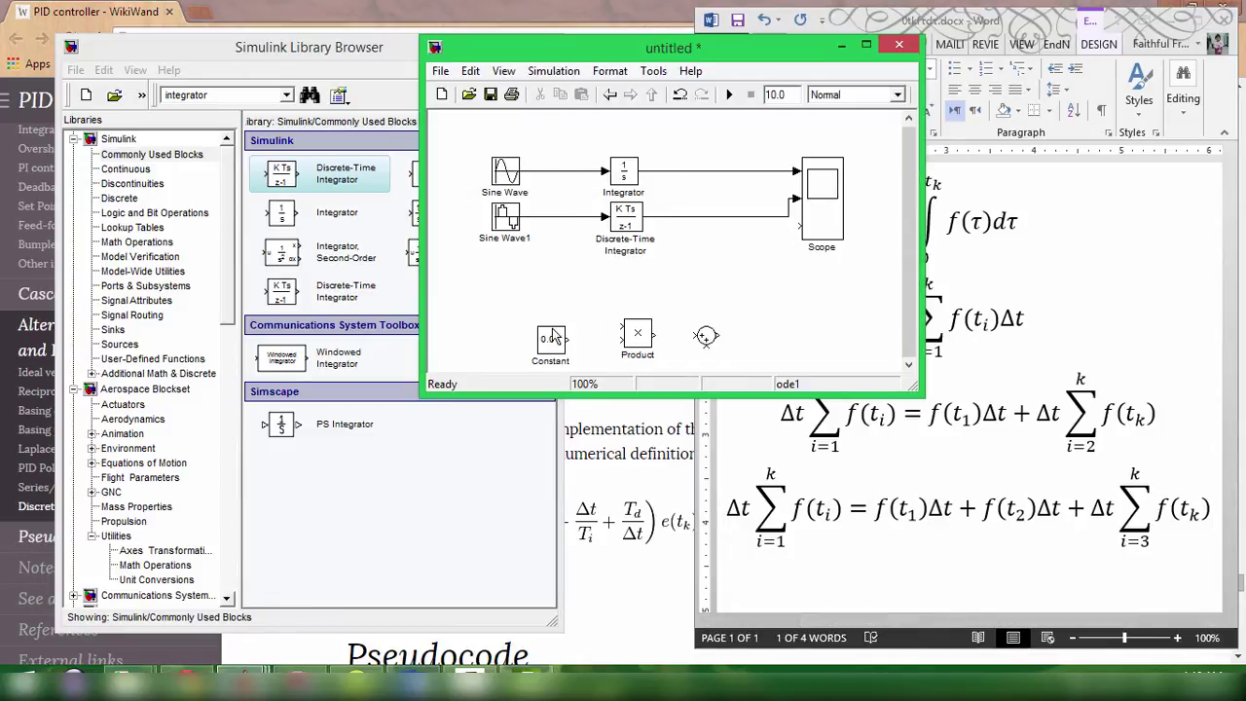
# Step: Move the Product block up and wire Sine Wave1 and the 0.01 Constant into its inputs
pyautogui.click(506, 224)
pyautogui.click(641, 335)
pyautogui.moveTo(639, 335); pyautogui.dragTo(615, 292)
pyautogui.click(559, 225)
pyautogui.moveTo(559, 218); pyautogui.dragTo(597, 285)
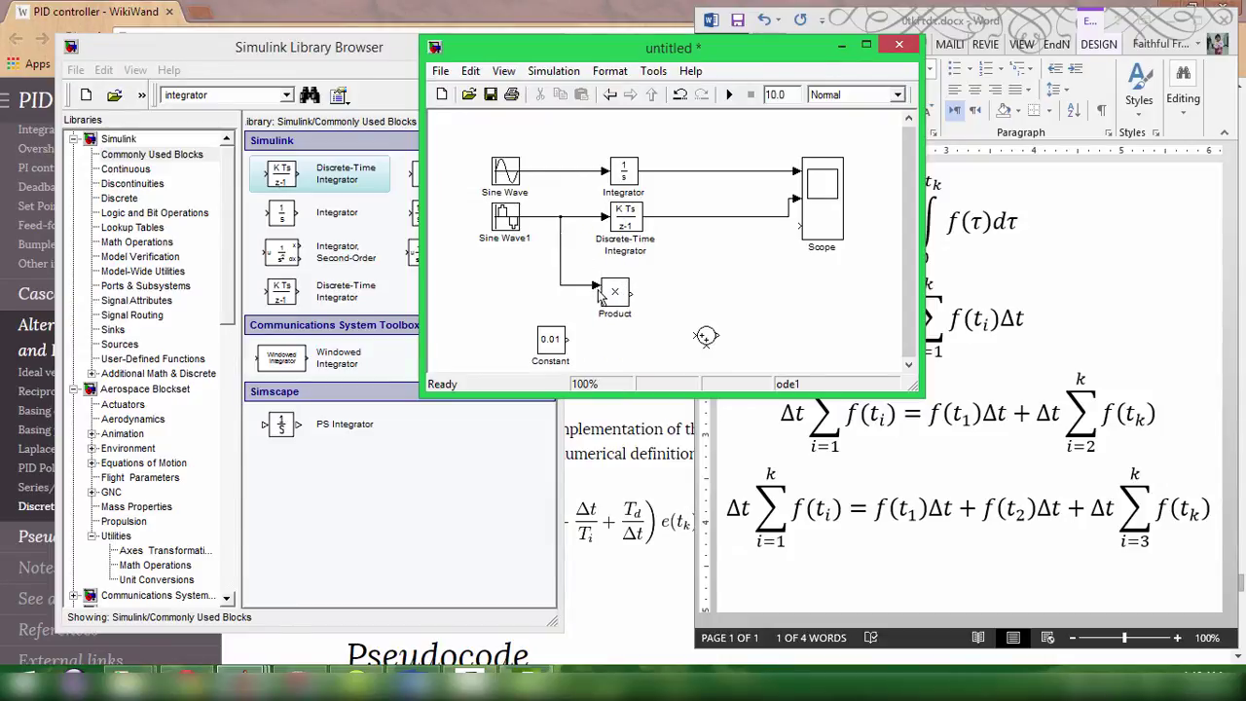
pyautogui.moveTo(556, 337); pyautogui.dragTo(531, 305)
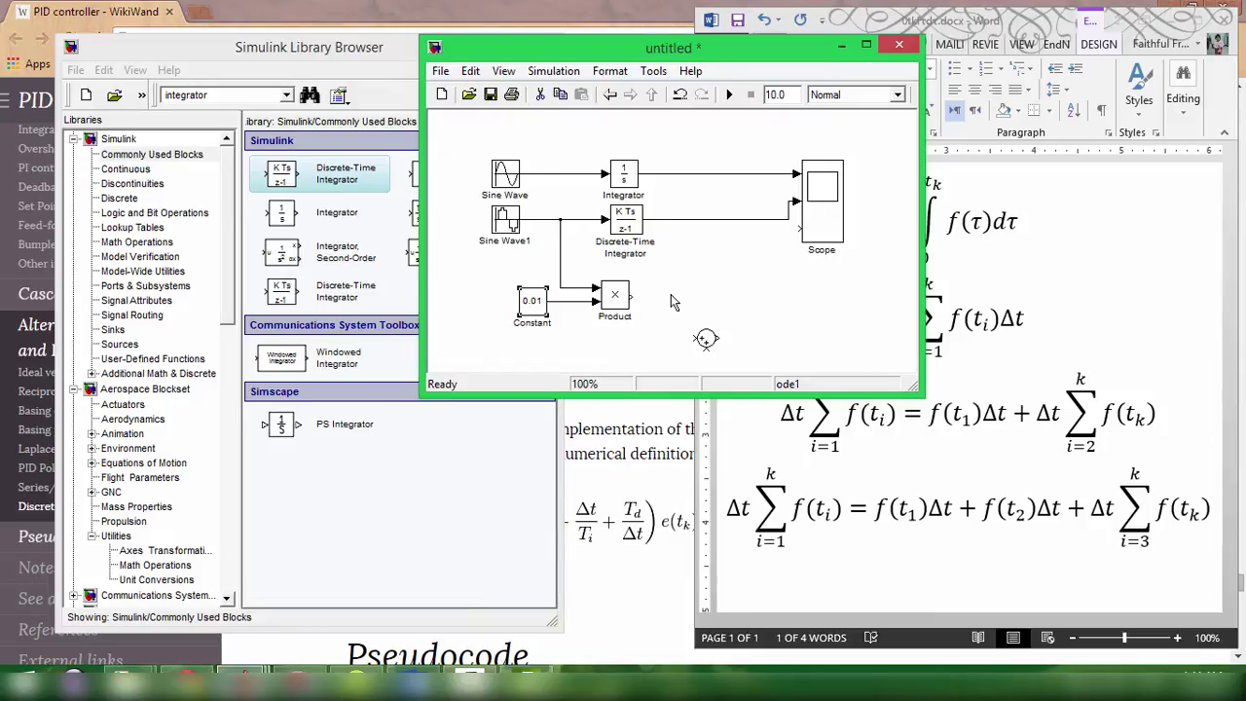
# Step: Recheck the f(t₁)Δt term of the last Word equation against the model
pyautogui.click(986, 510)
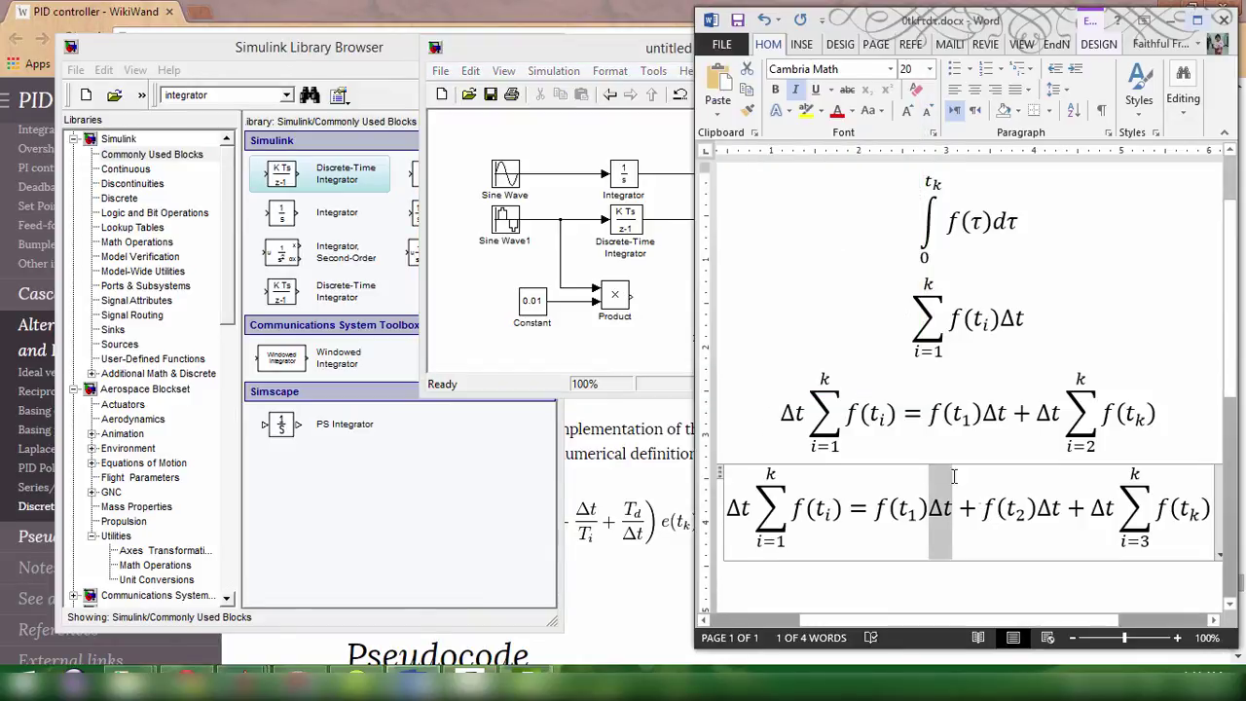
pyautogui.moveTo(932, 506); pyautogui.dragTo(874, 508)
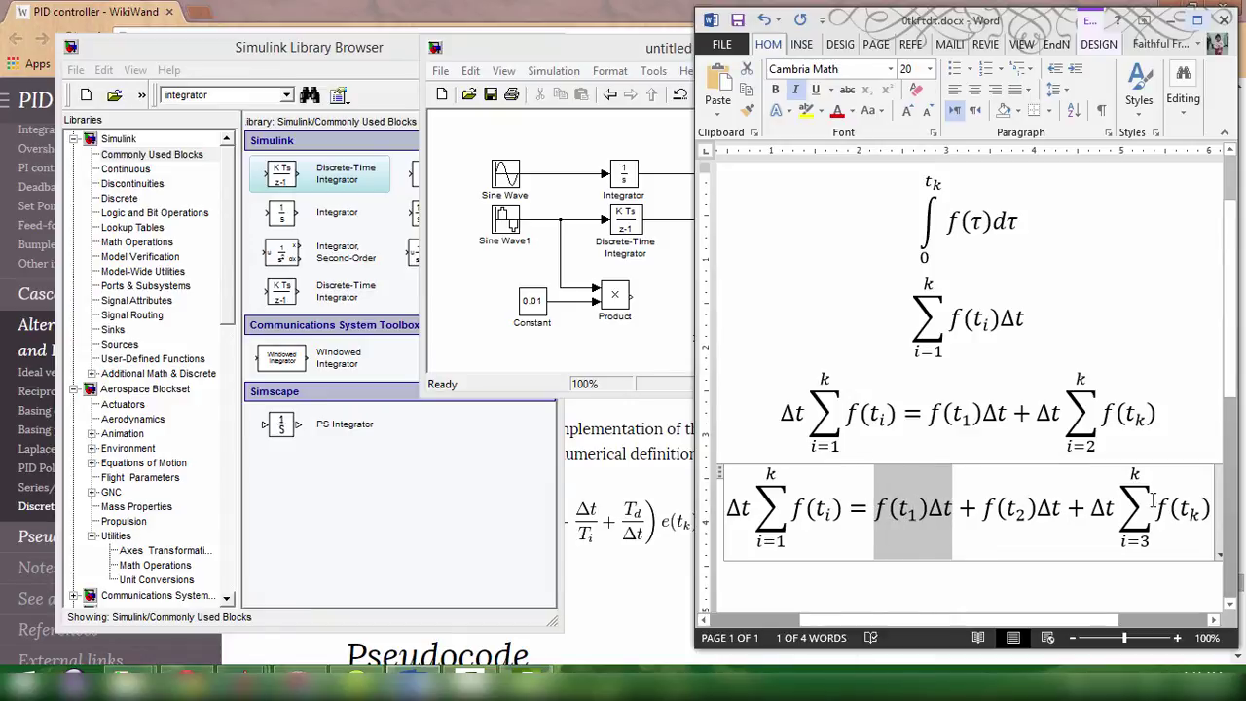
pyautogui.click(1051, 507)
pyautogui.click(613, 298)
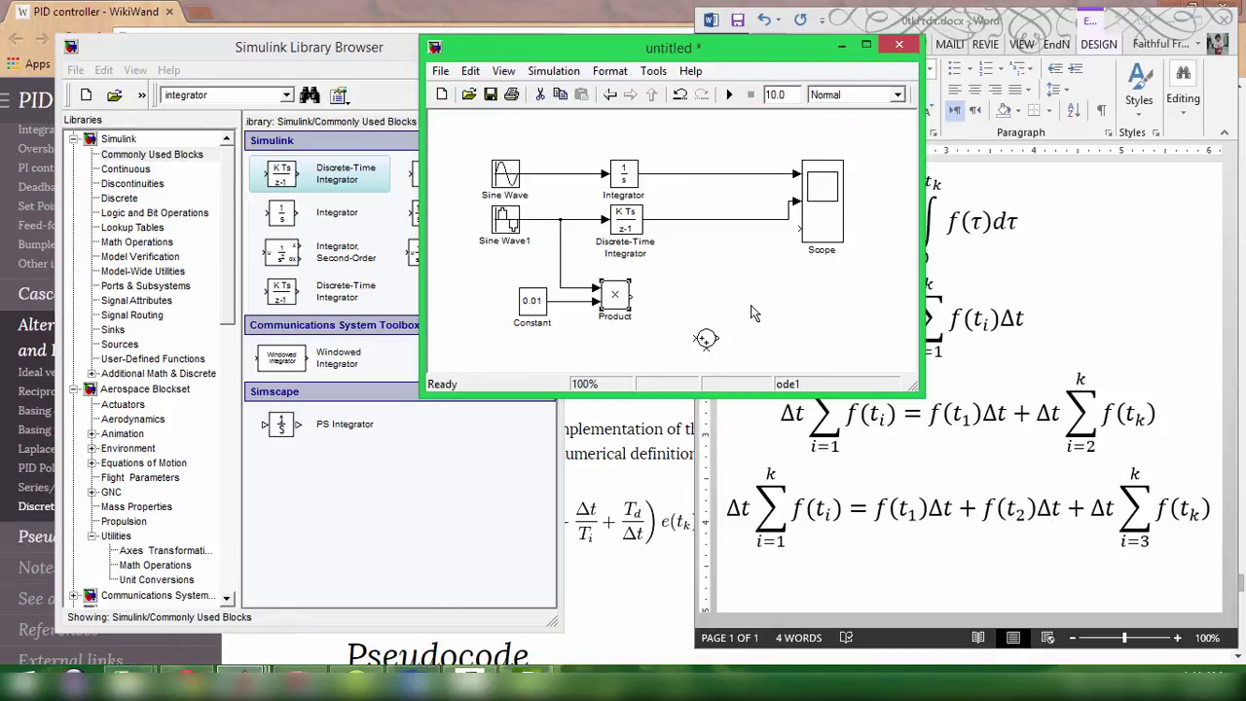
pyautogui.click(665, 289)
# Step: Find Unit Delay by library search, place it right of Product, and wire Product's output into it
pyautogui.hotkey('ctrl', 'shift', 'l')
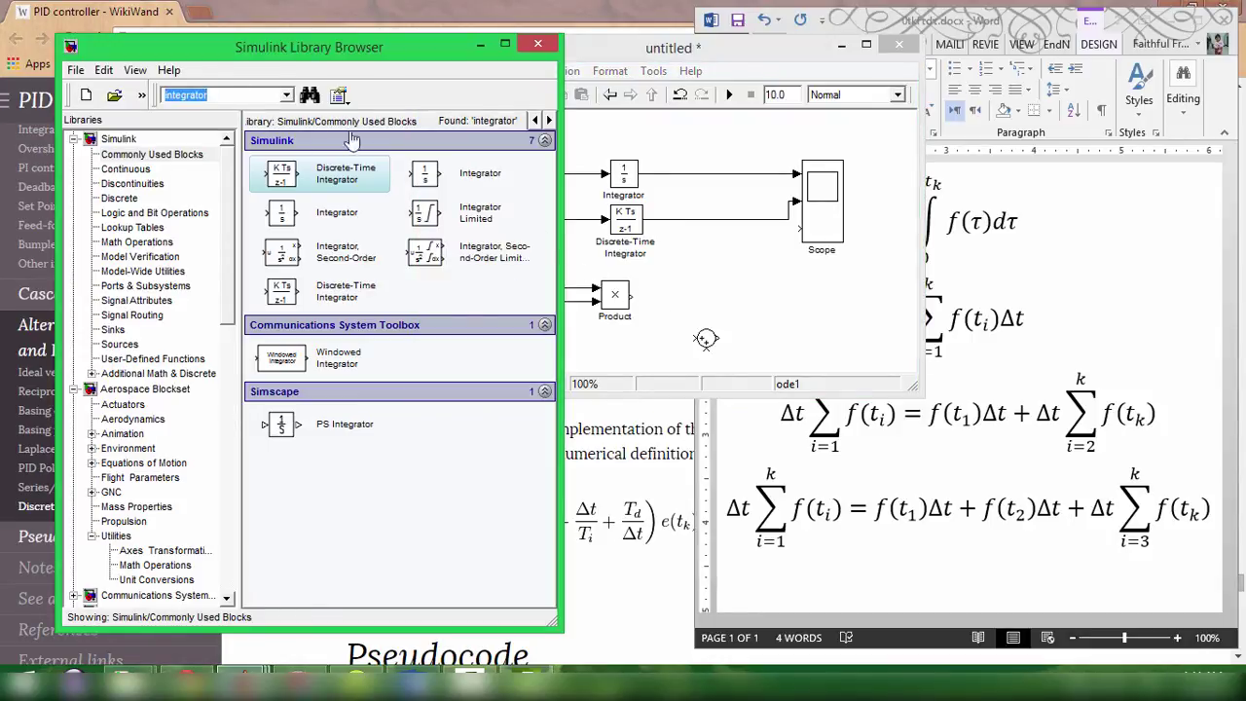
pyautogui.write('de')
pyautogui.write('uni')
pyautogui.write('t')
pyautogui.press('Return')
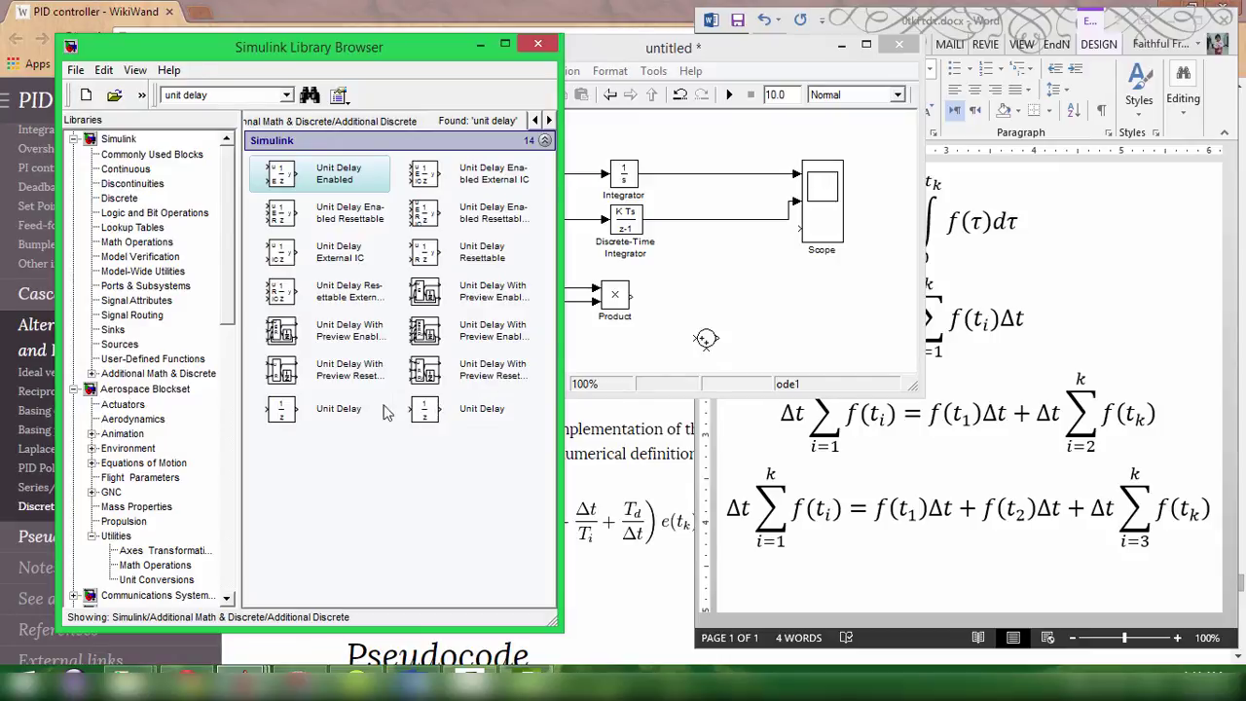
pyautogui.moveTo(305, 409); pyautogui.dragTo(727, 295)
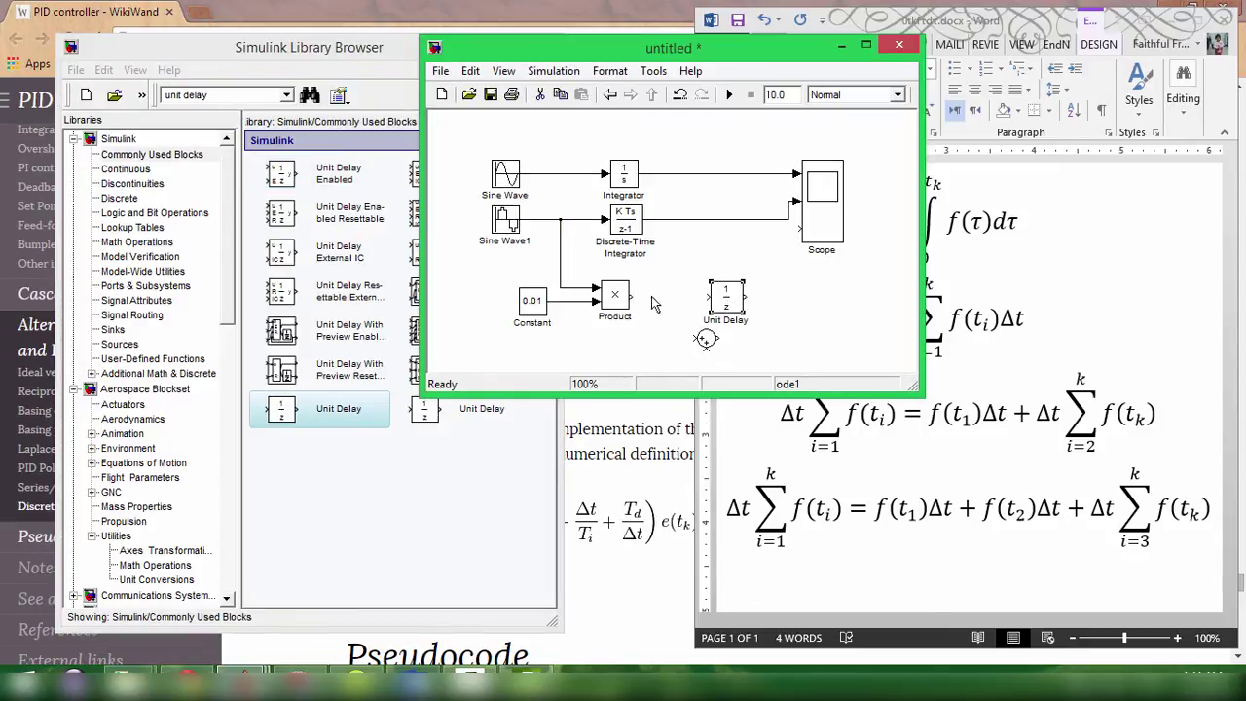
pyautogui.moveTo(634, 295); pyautogui.dragTo(707, 297)
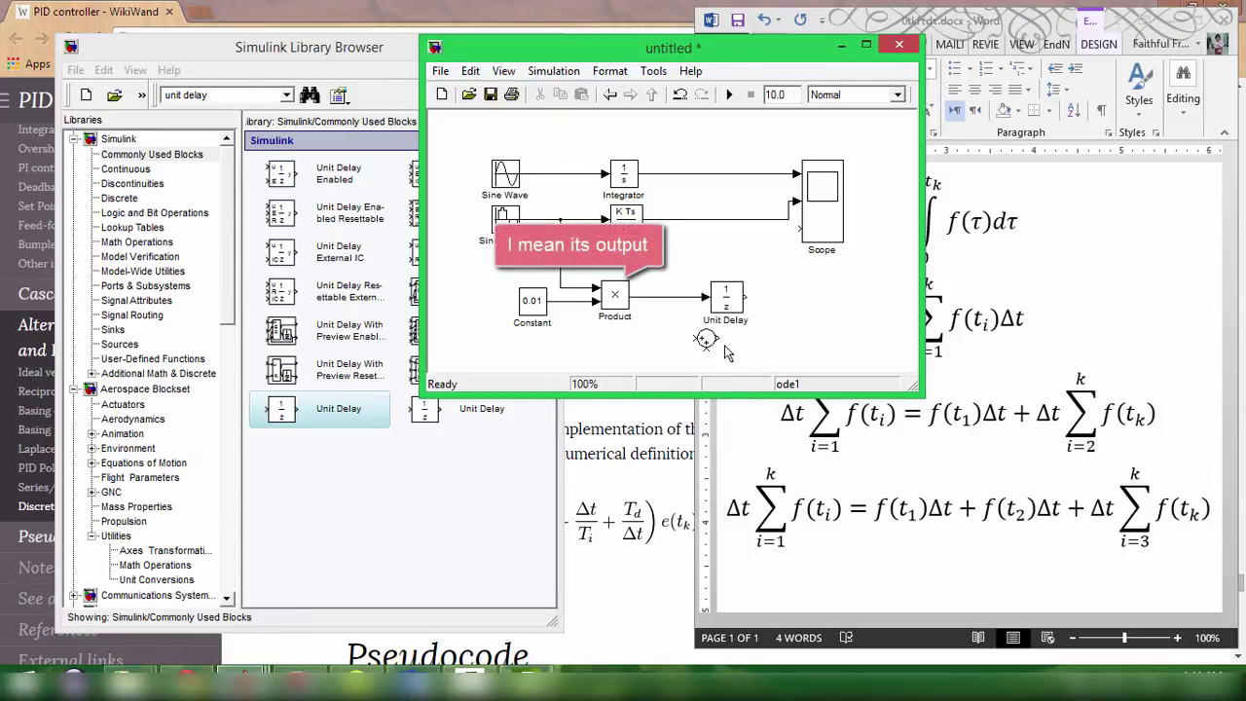
# Step: Flip the Unit Delay block to face left and position it lower right
pyautogui.click(730, 300)
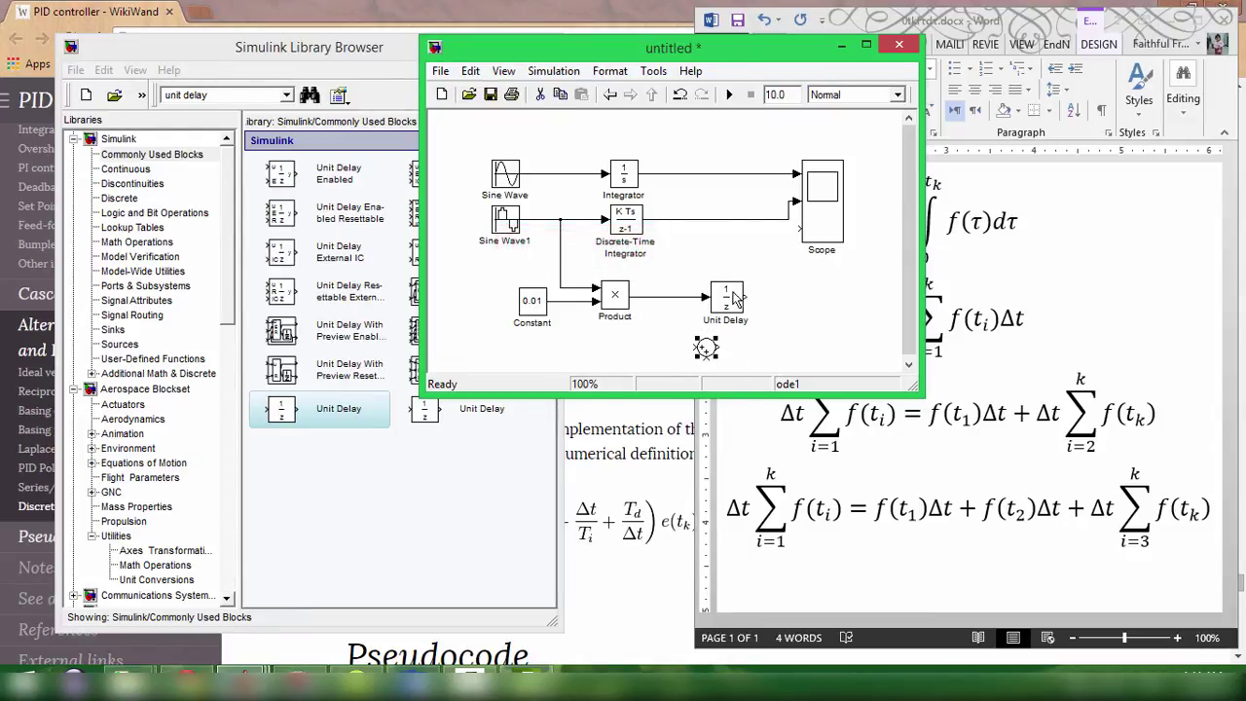
pyautogui.moveTo(726, 302); pyautogui.dragTo(753, 336)
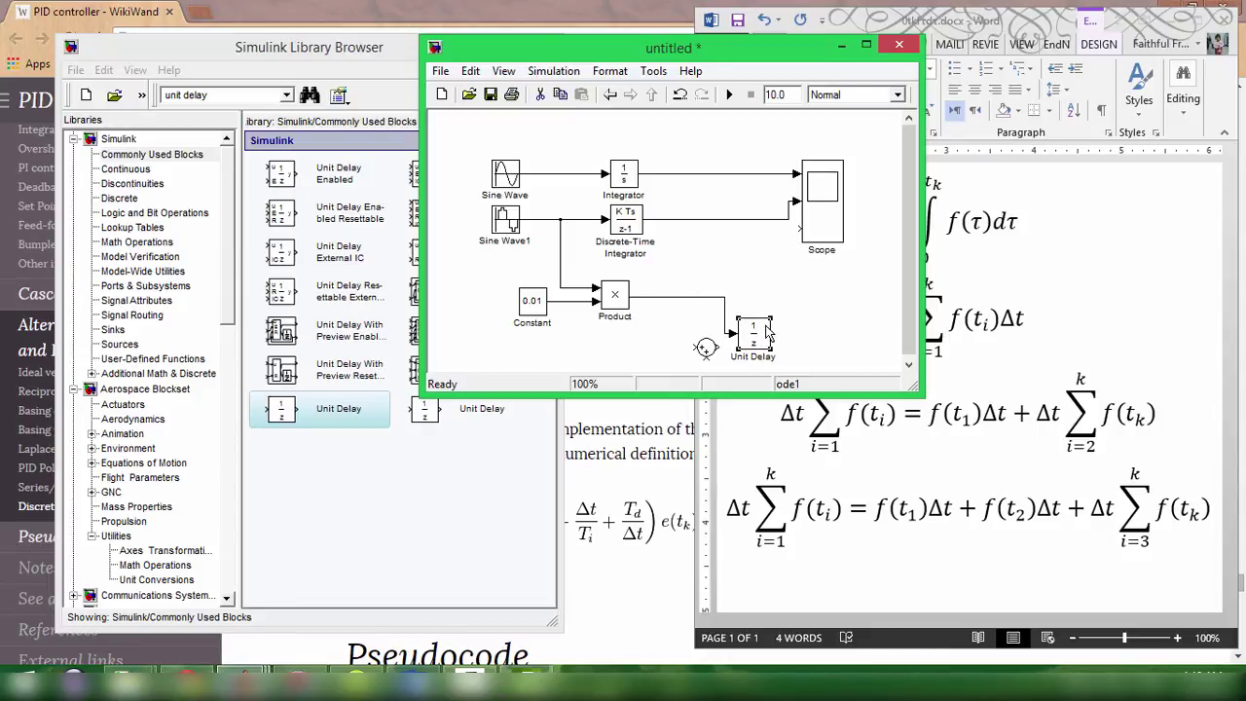
pyautogui.rightClick(754, 336)
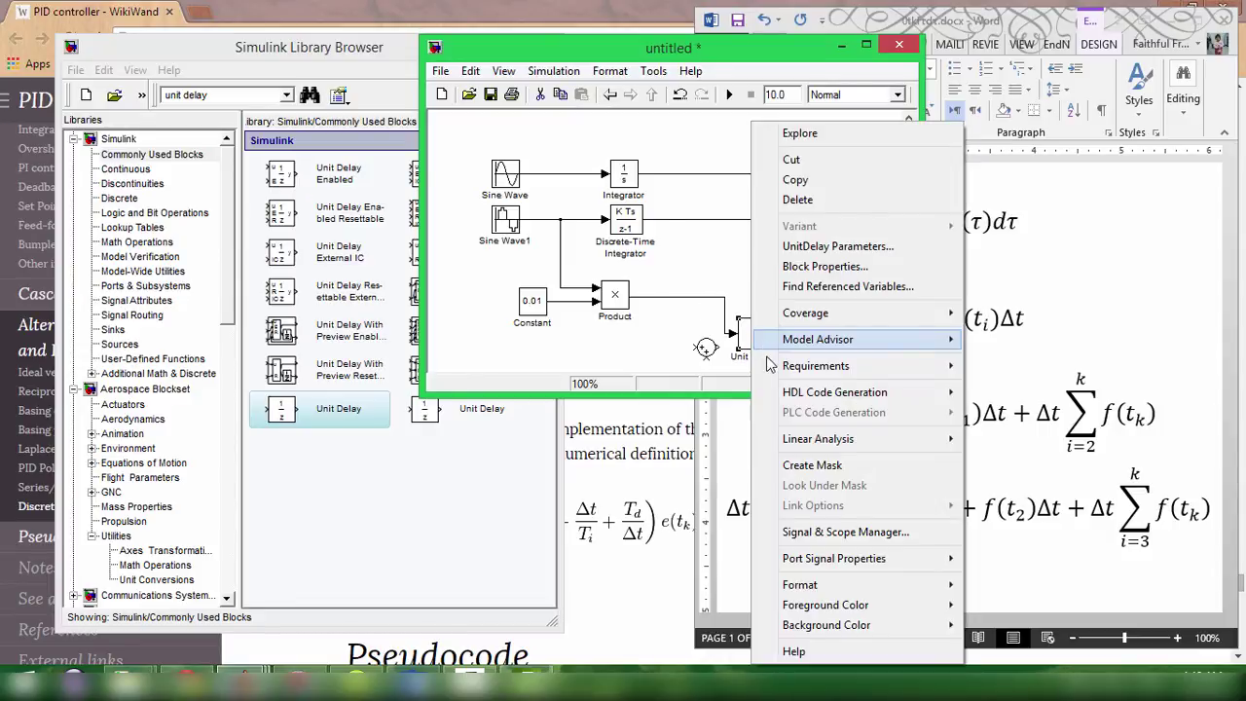
pyautogui.moveTo(861, 584)
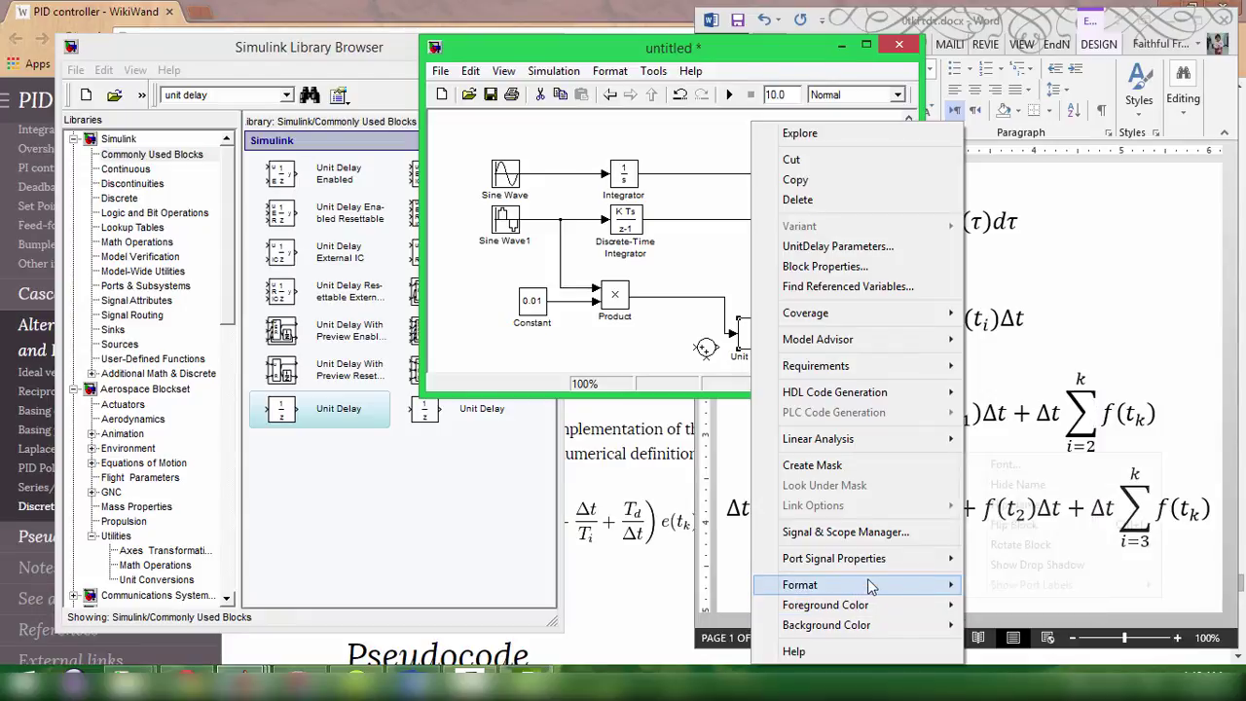
pyautogui.click(1016, 525)
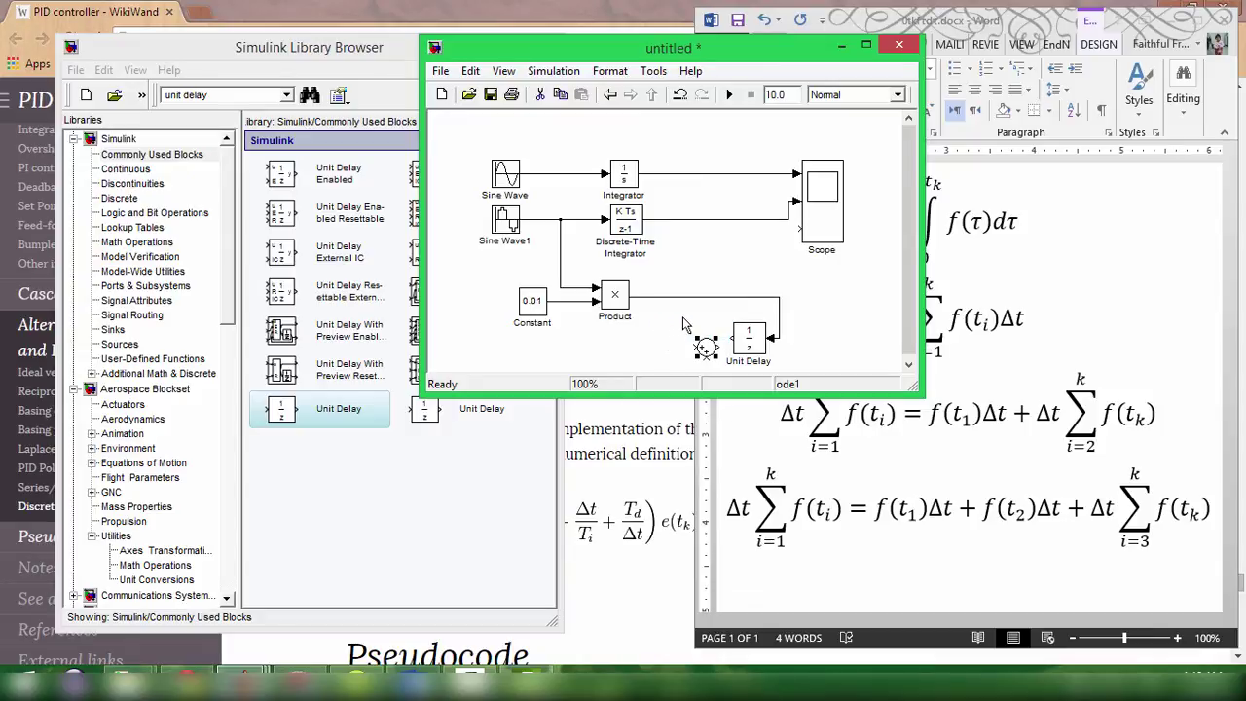
pyautogui.moveTo(704, 345); pyautogui.dragTo(703, 318)
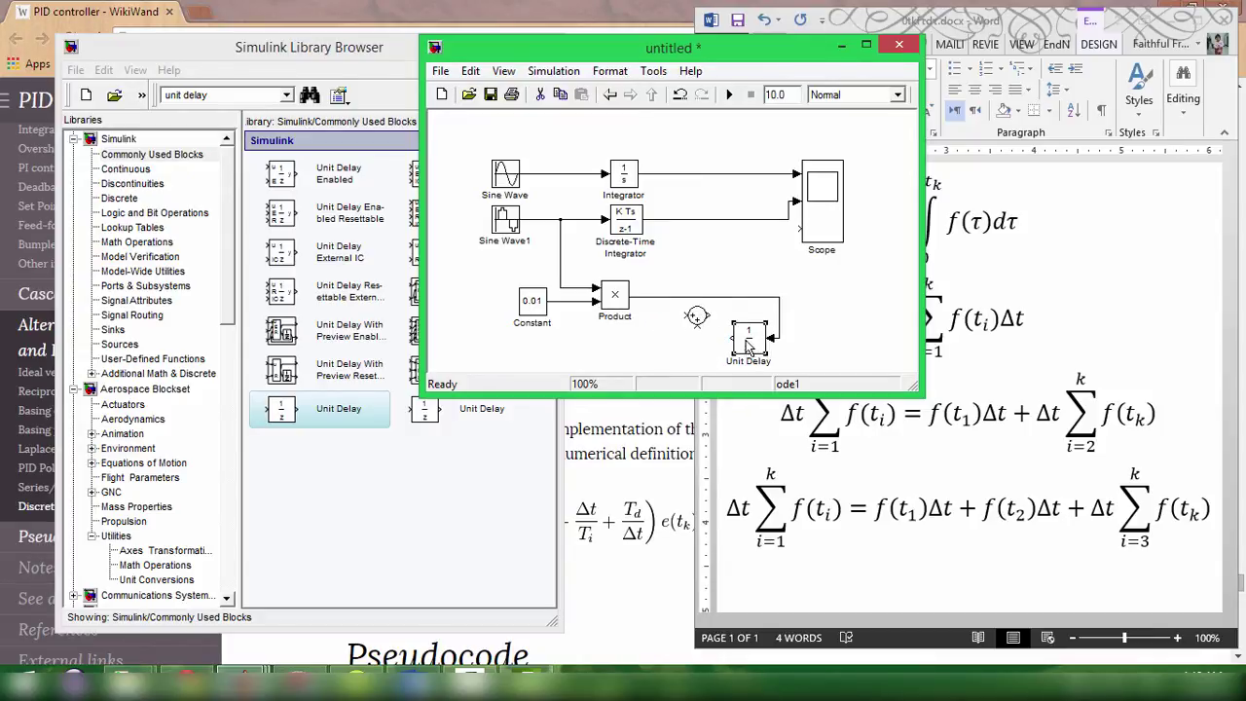
pyautogui.click(696, 325)
# Step: Delete the Product–Unit Delay line and move the Sum block in line with Product's output
pyautogui.click(697, 296)
pyautogui.press('Delete')
pyautogui.click(697, 303)
pyautogui.moveTo(697, 299); pyautogui.dragTo(745, 342)
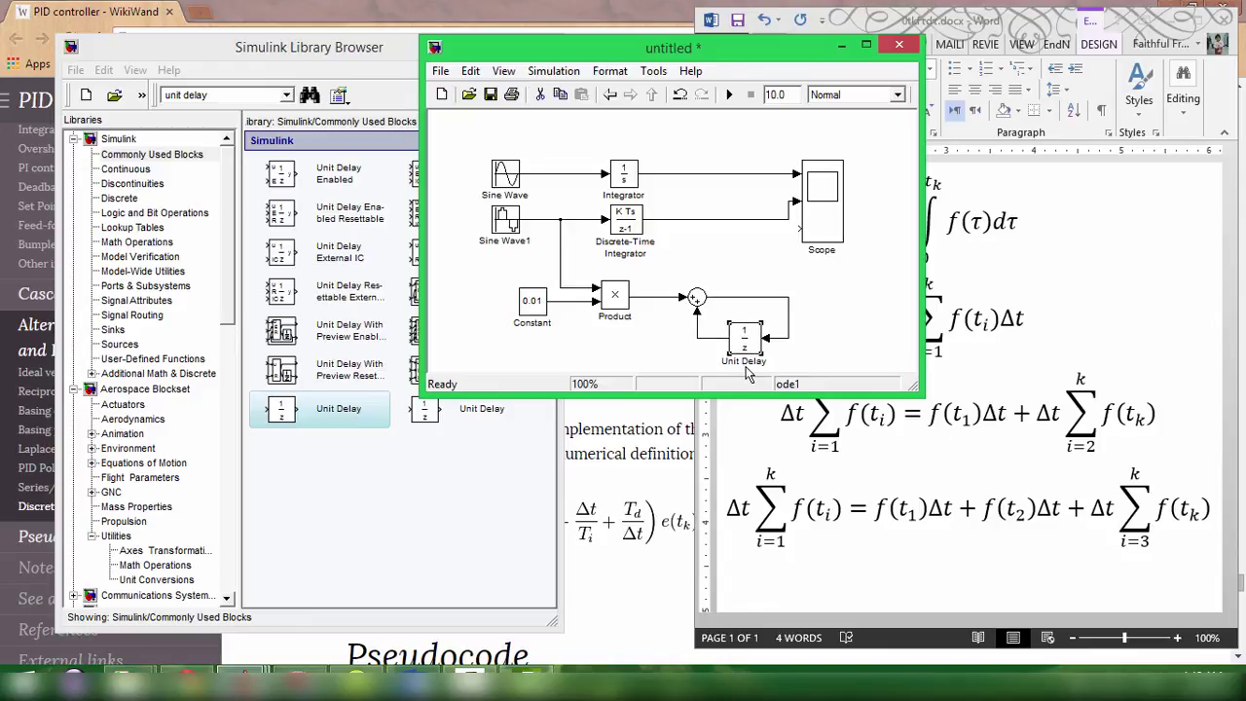
# Step: Leave the Unit Delay parameters unchanged and wire its output into the Sum's lower input
pyautogui.doubleClick(744, 341)
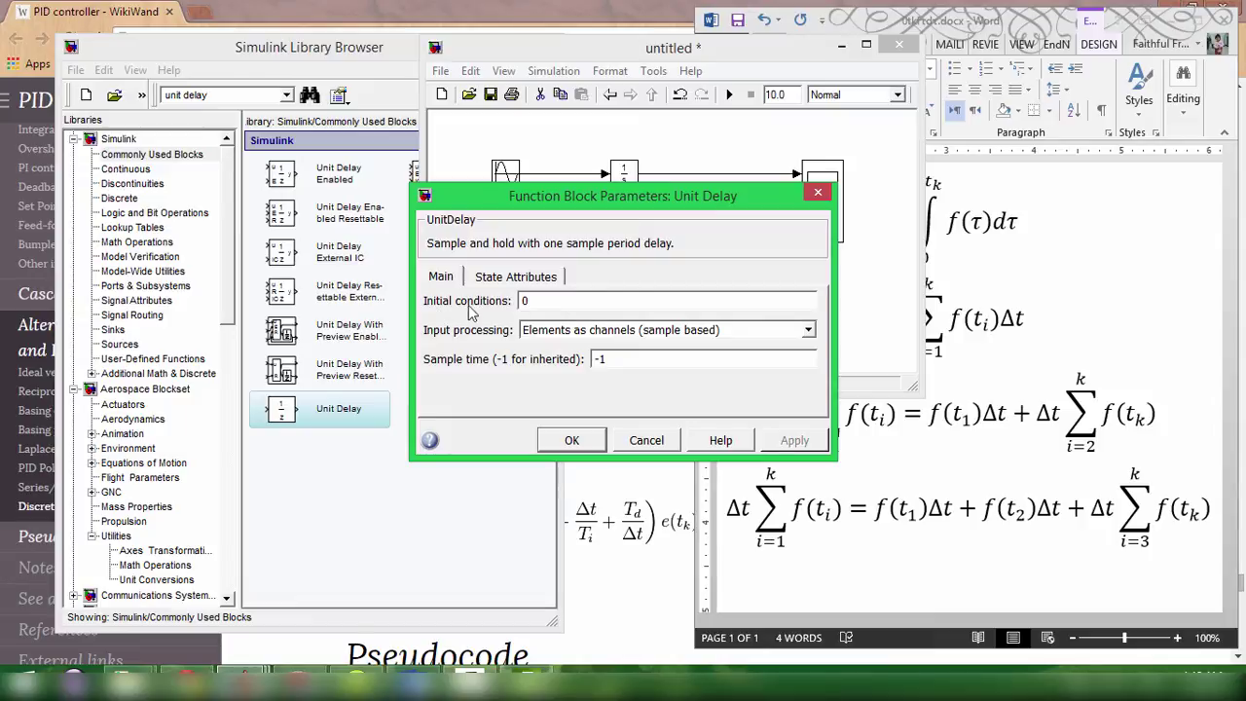
pyautogui.click(641, 444)
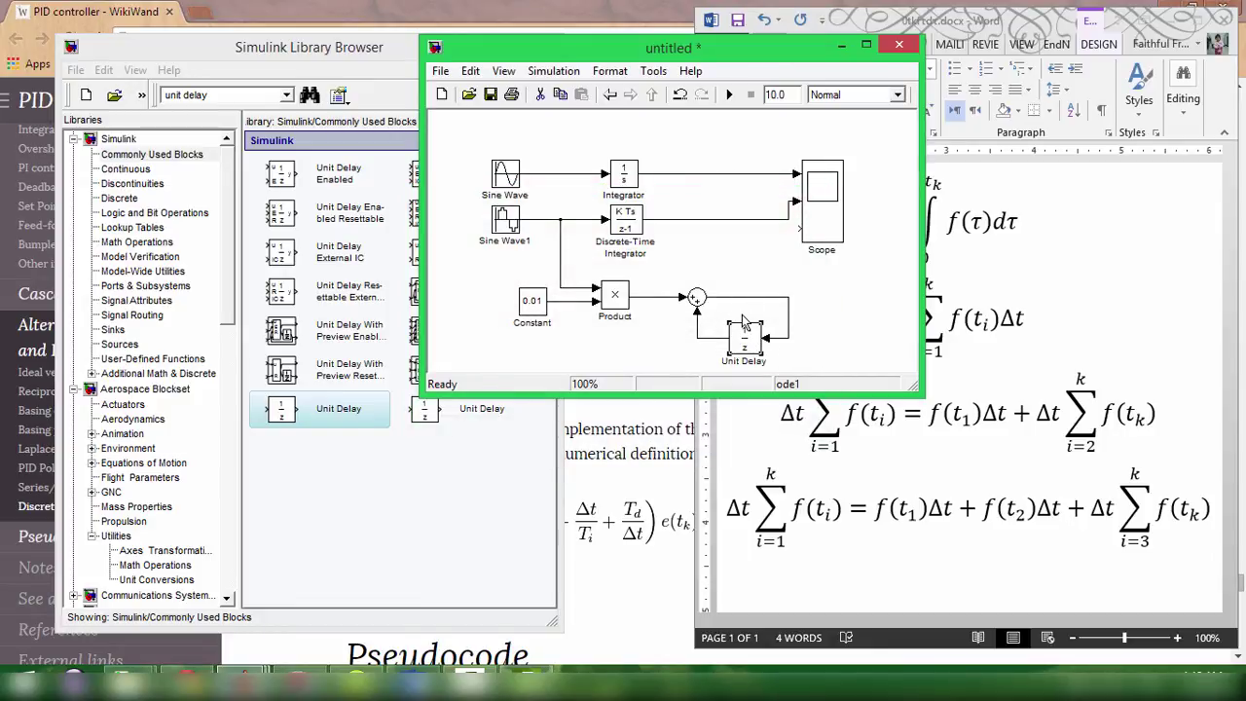
pyautogui.click(749, 316)
pyautogui.moveTo(730, 339); pyautogui.dragTo(697, 294)
# Step: Branch the Sum output into a new third Scope input
pyautogui.click(623, 303)
pyautogui.click(742, 338)
pyautogui.click(658, 297)
pyautogui.moveTo(798, 228); pyautogui.dragTo(786, 296)
pyautogui.click(881, 253)
# Step: Maximize and fit the diagram, run the simulation, and autoscale the Scope plots
pyautogui.doubleClick(744, 51)
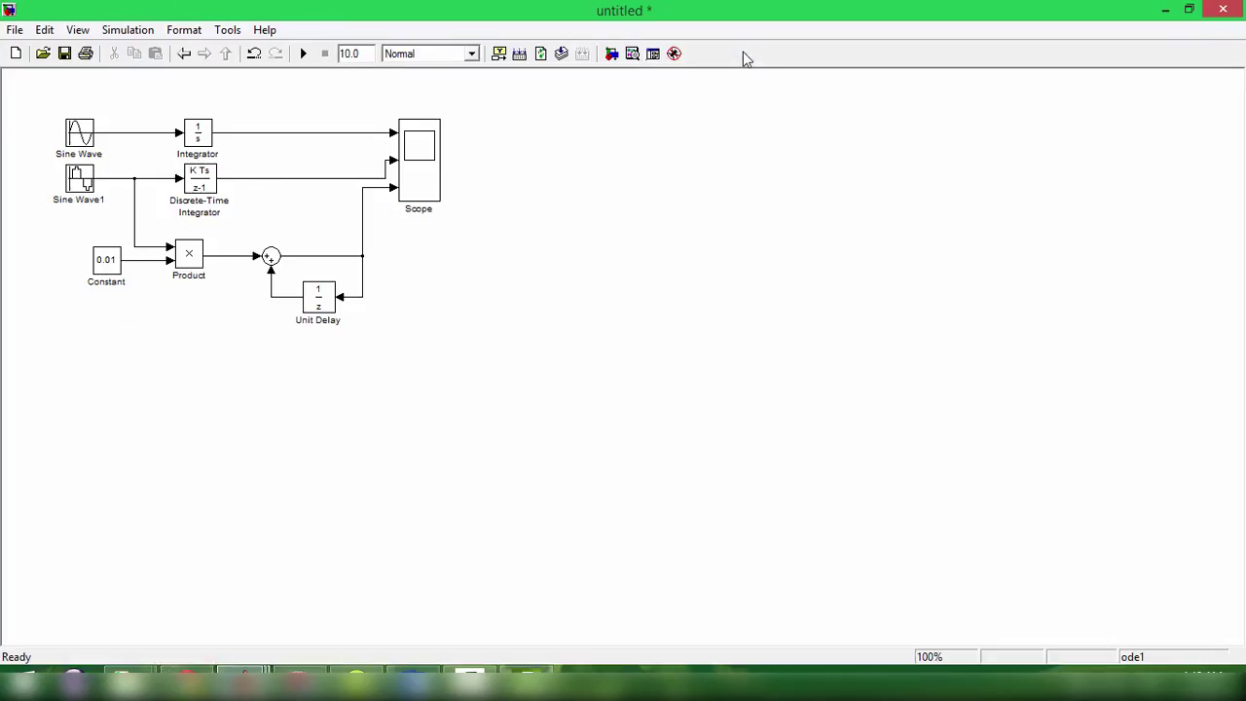
pyautogui.moveTo(463, 91); pyautogui.dragTo(53, 346)
pyautogui.press('space')
pyautogui.click(342, 350)
pyautogui.click(303, 53)
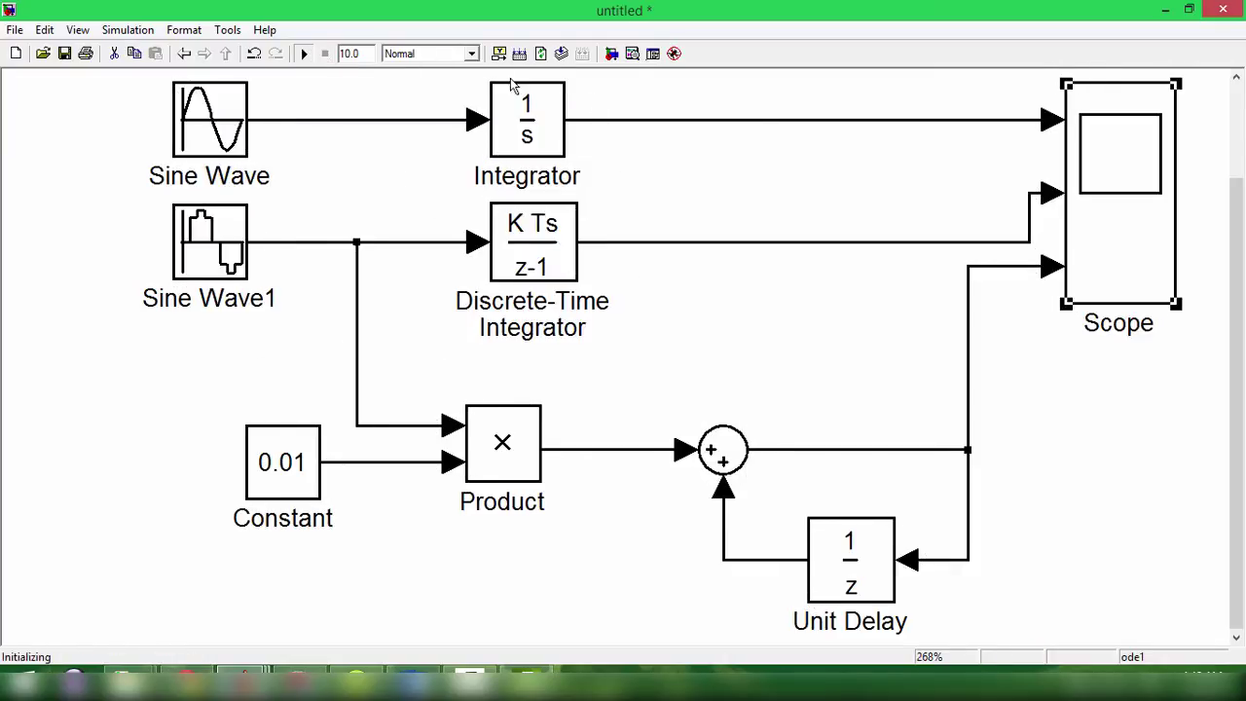
pyautogui.doubleClick(1108, 177)
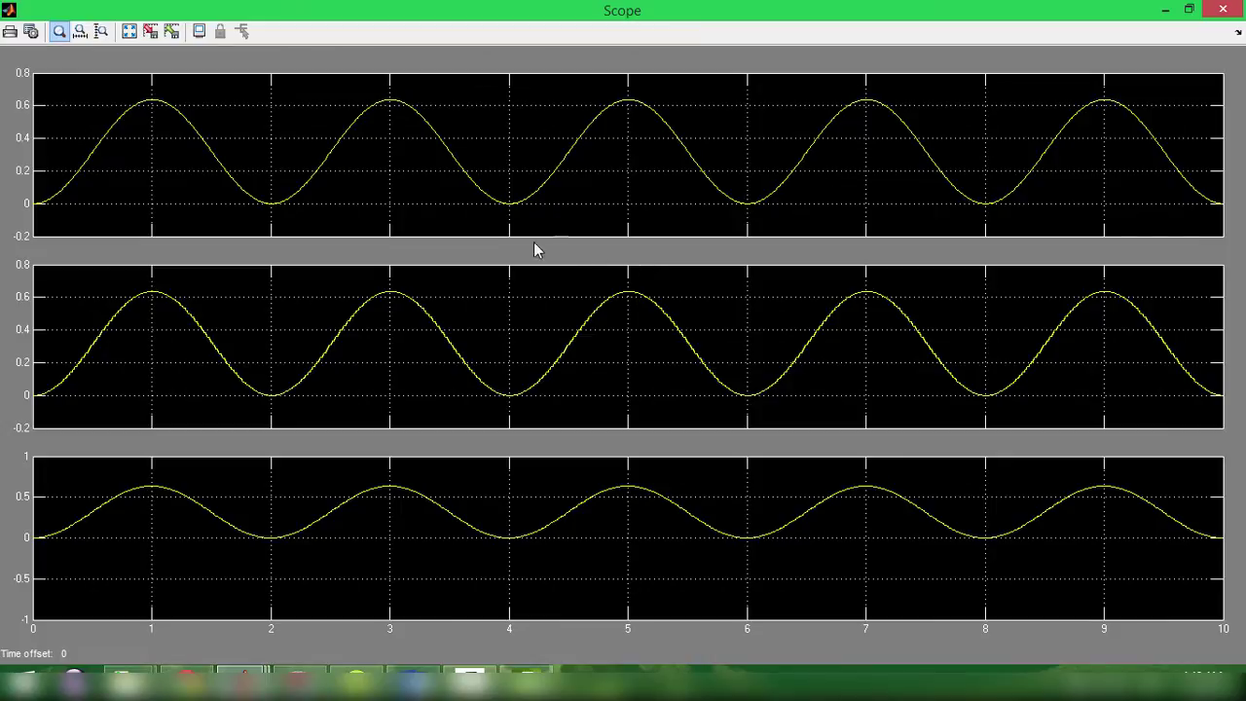
pyautogui.click(126, 35)
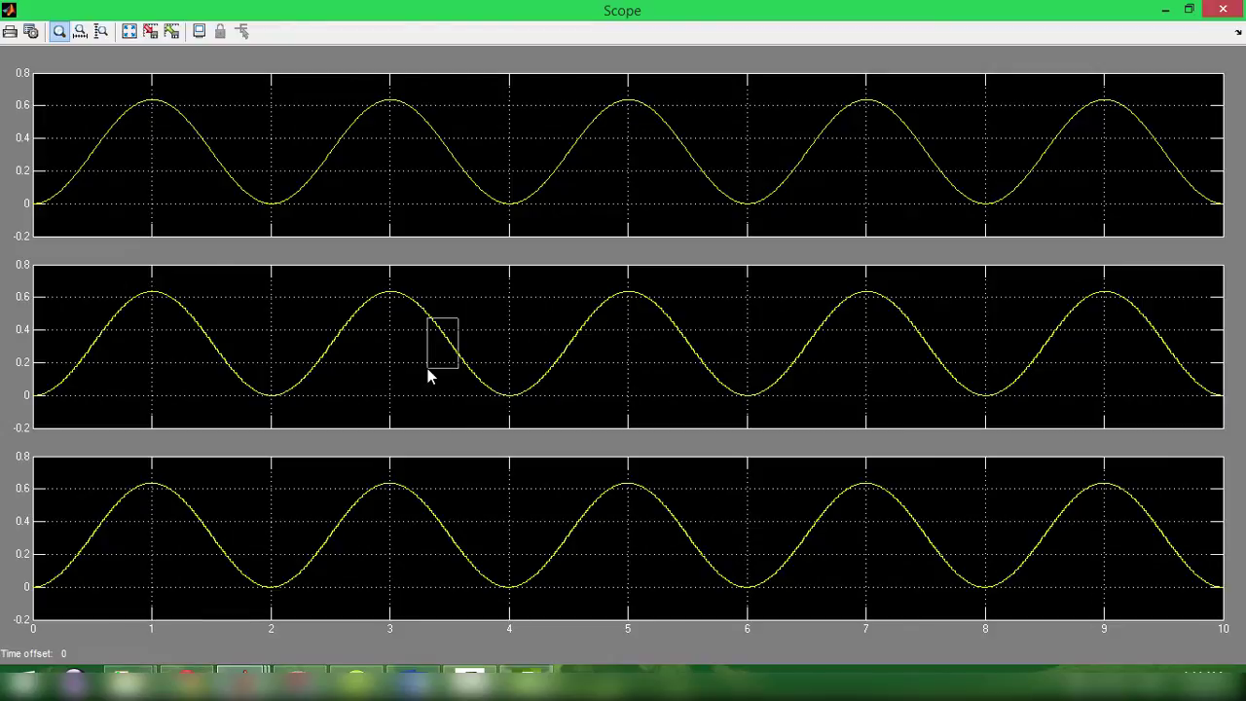
# Step: Zoom the Scope into 3.33–3.57 s, 4.57–4.59 s and 5.14–5.56 s, restoring 0–10 s between
pyautogui.moveTo(427, 367); pyautogui.dragTo(427, 368)
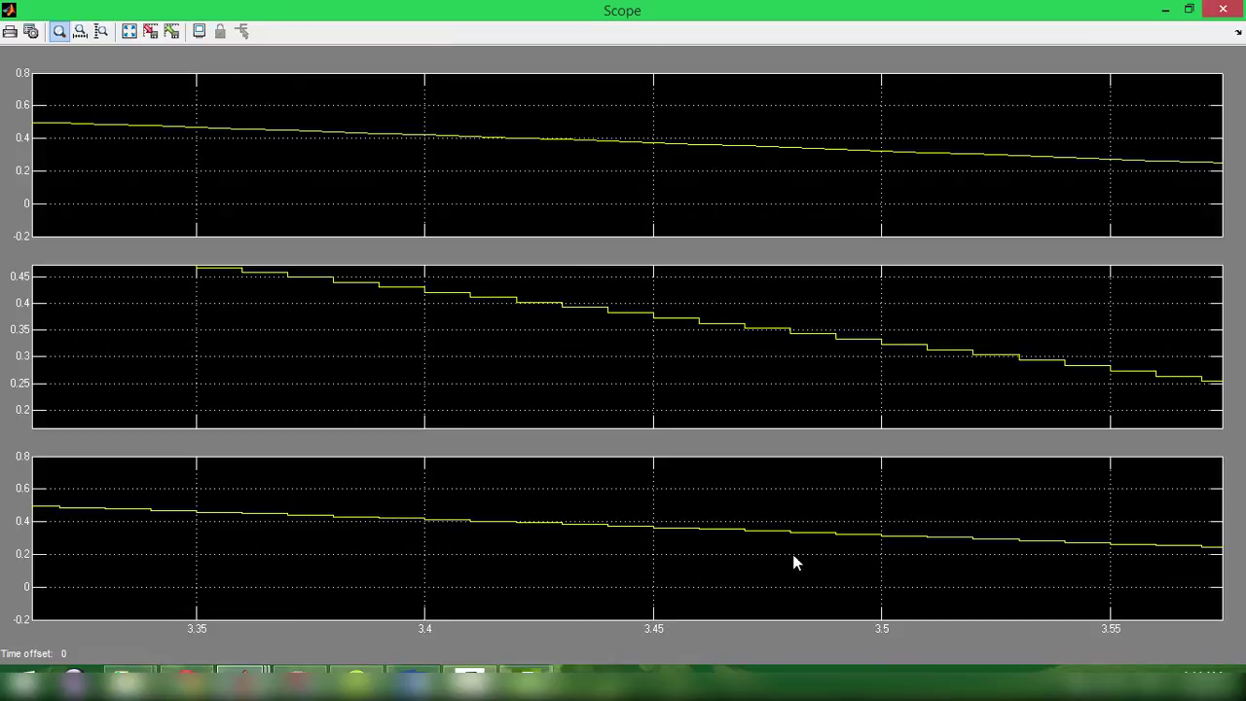
pyautogui.doubleClick(687, 425)
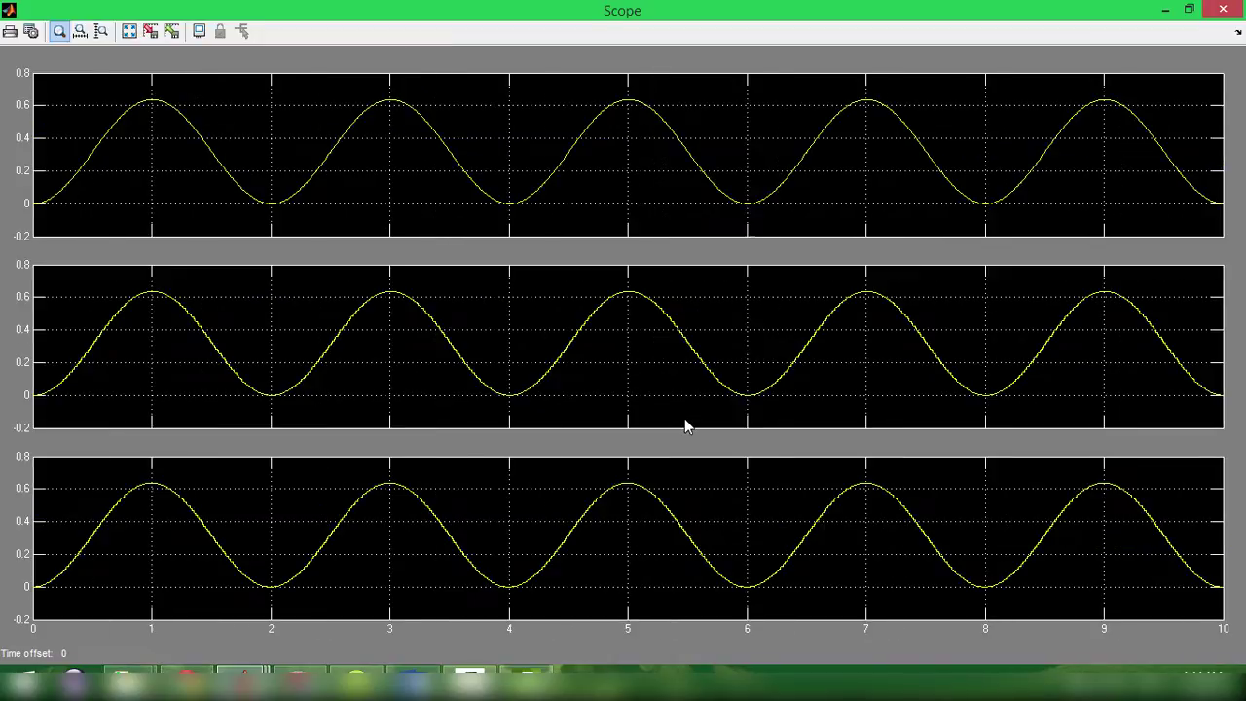
pyautogui.click(574, 333)
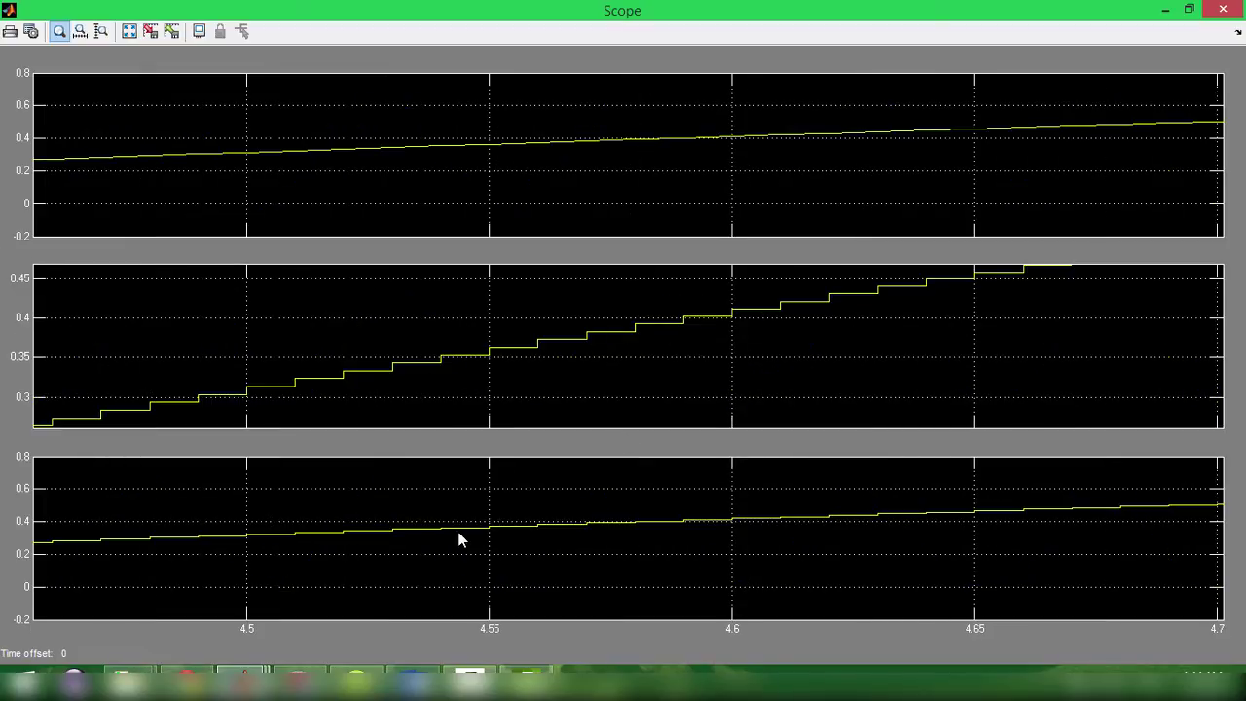
pyautogui.moveTo(491, 486); pyautogui.dragTo(740, 603)
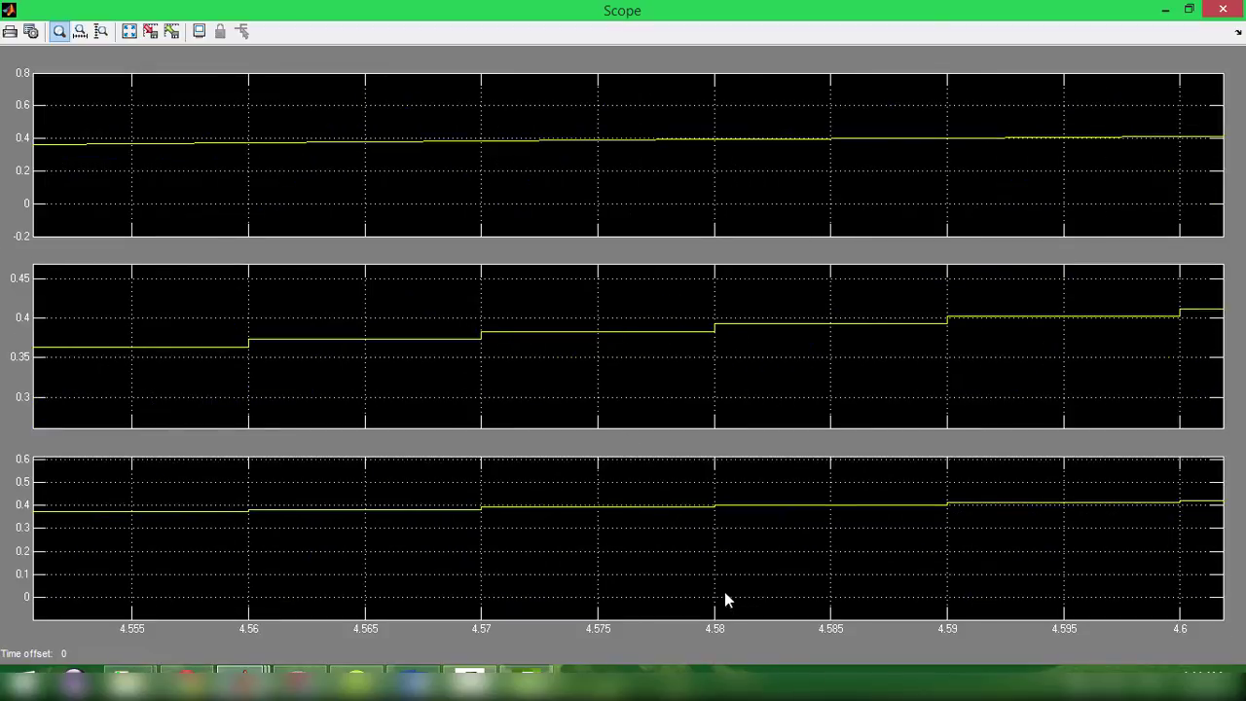
pyautogui.moveTo(463, 491); pyautogui.dragTo(975, 535)
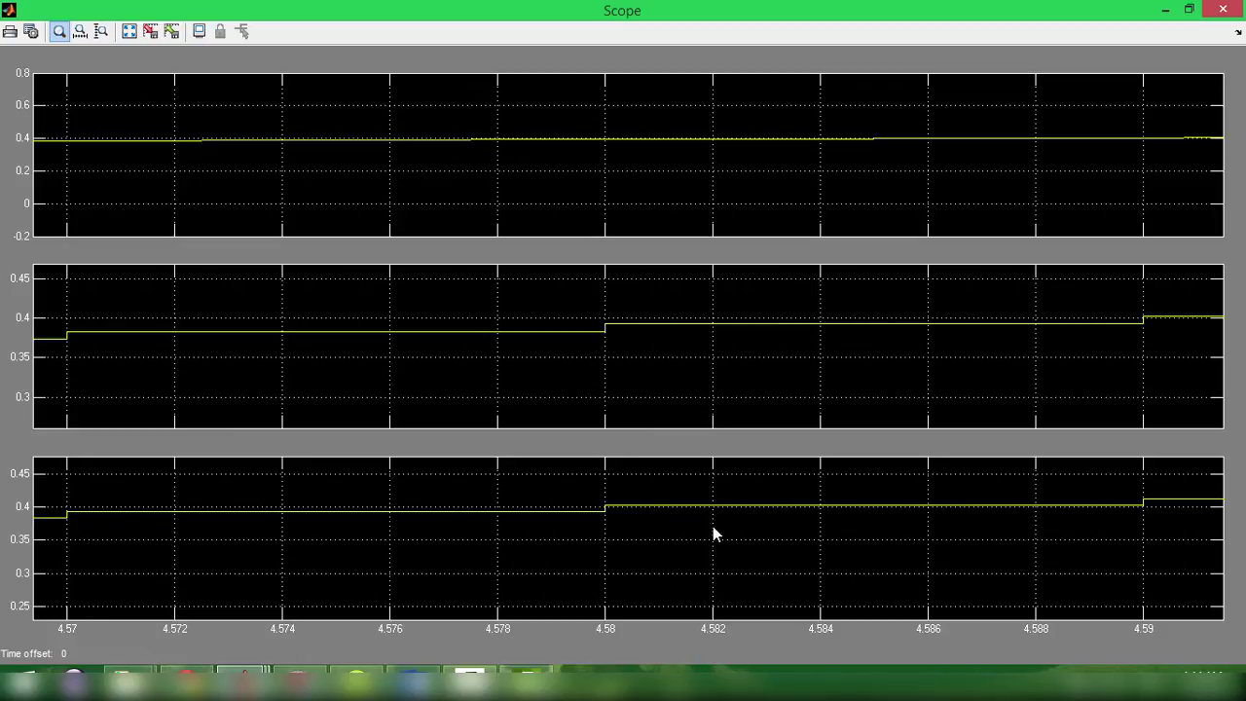
pyautogui.doubleClick(653, 506)
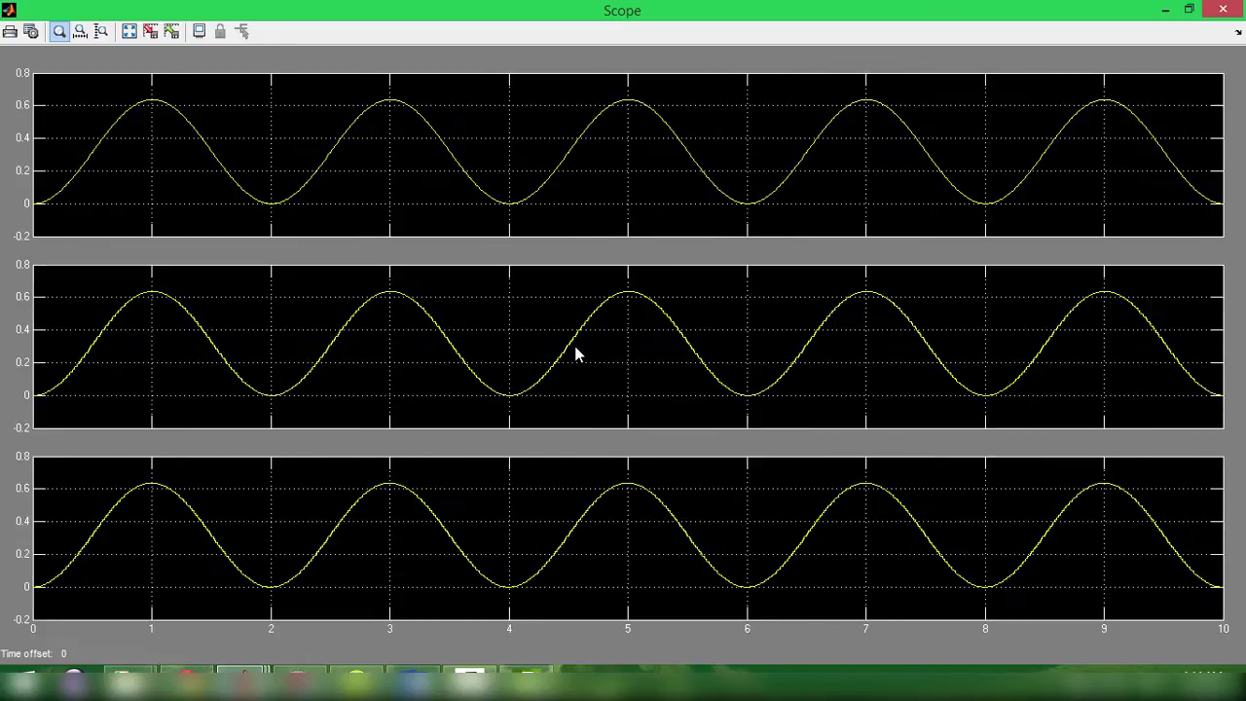
pyautogui.moveTo(695, 299); pyautogui.dragTo(644, 368)
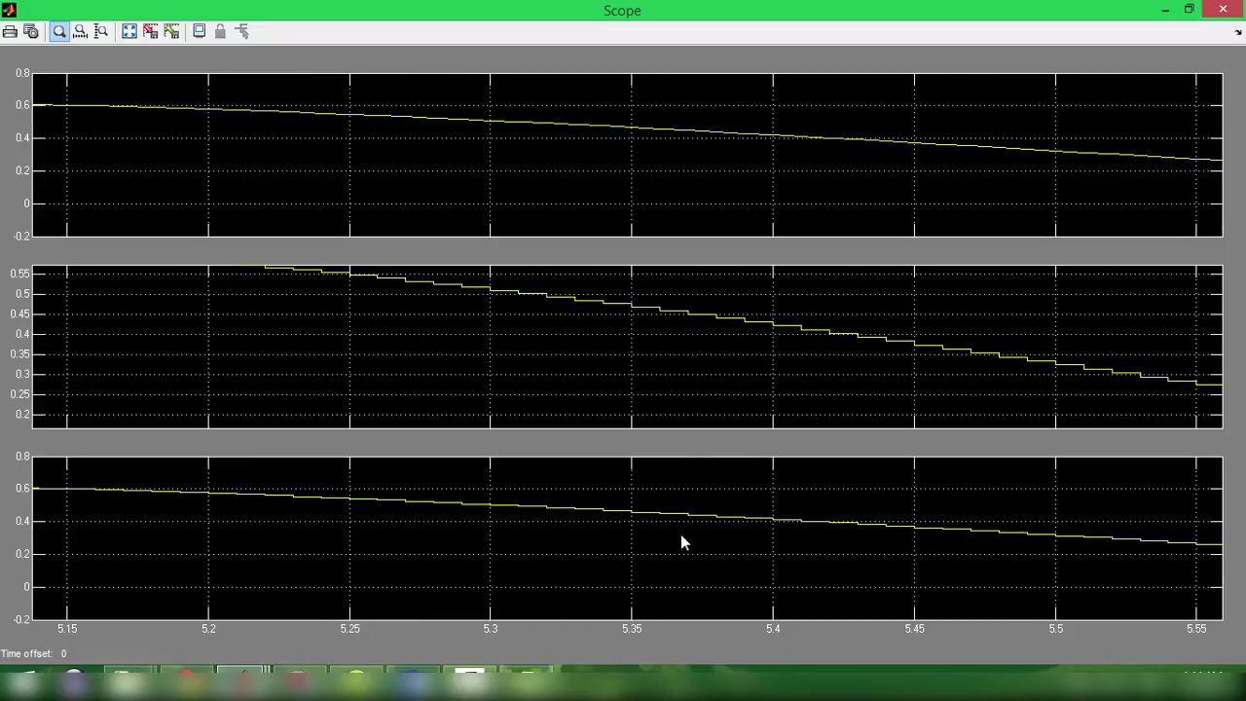
pyautogui.doubleClick(750, 351)
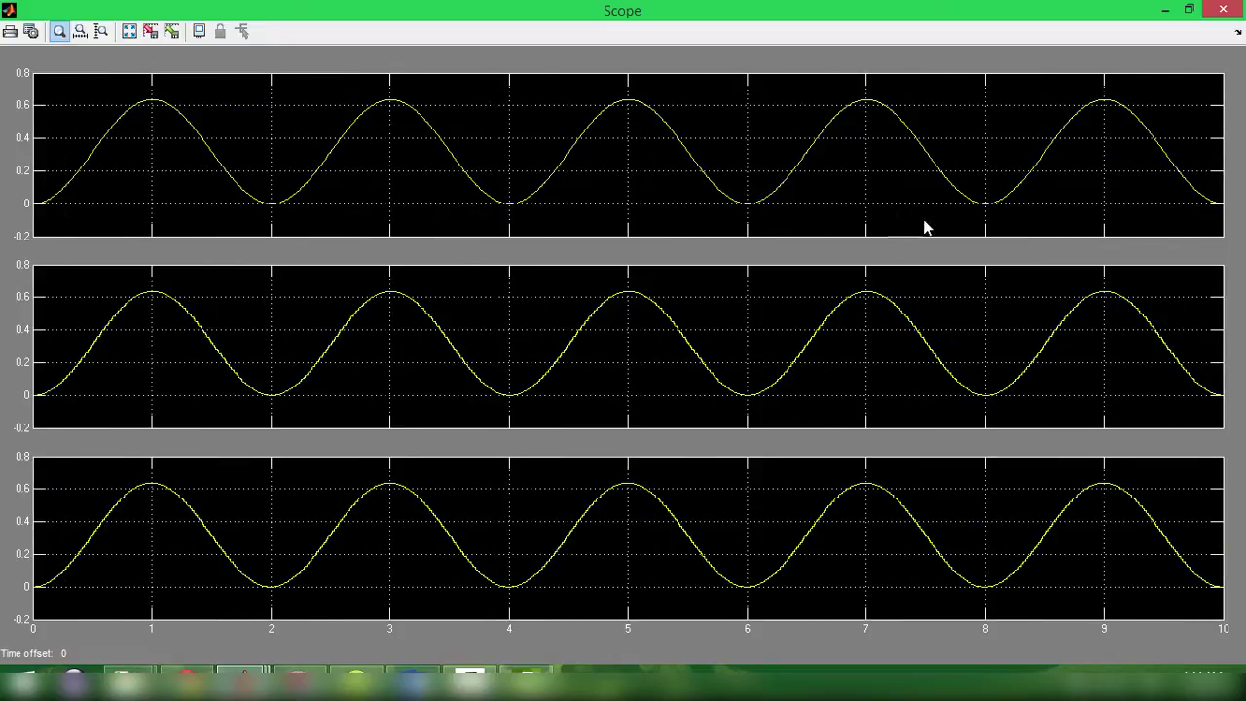
pyautogui.click(1223, 11)
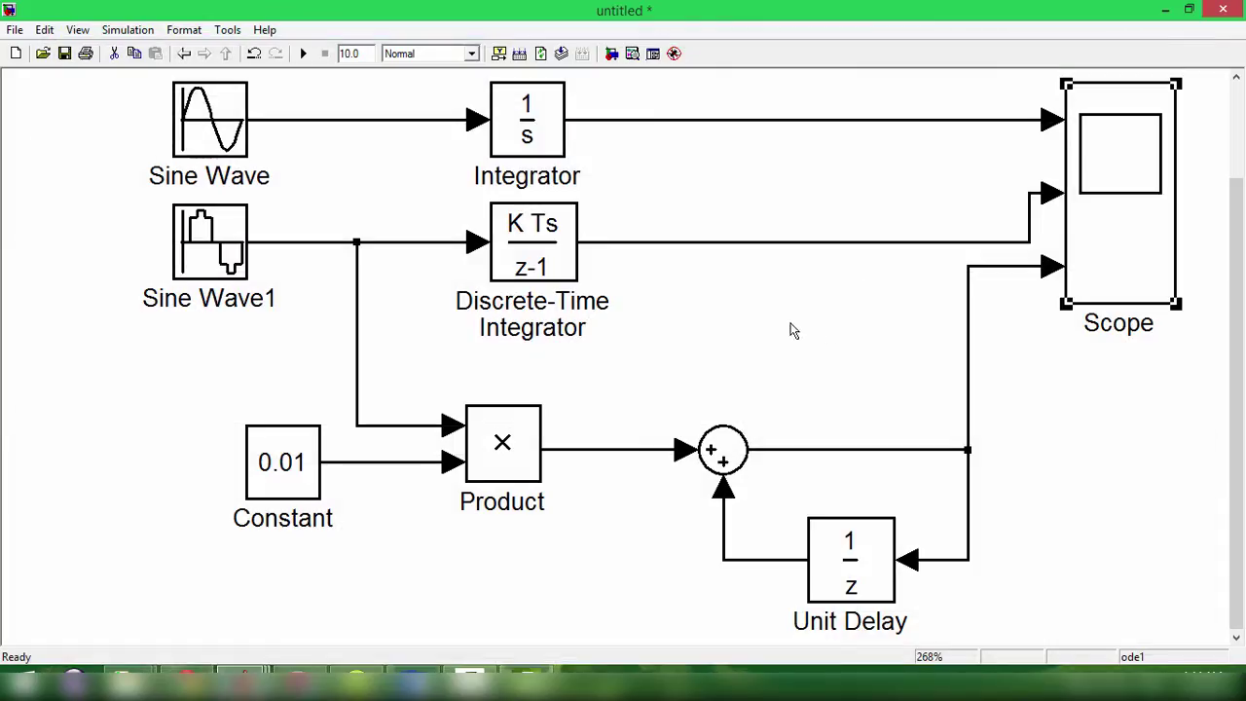
pyautogui.click(533, 256)
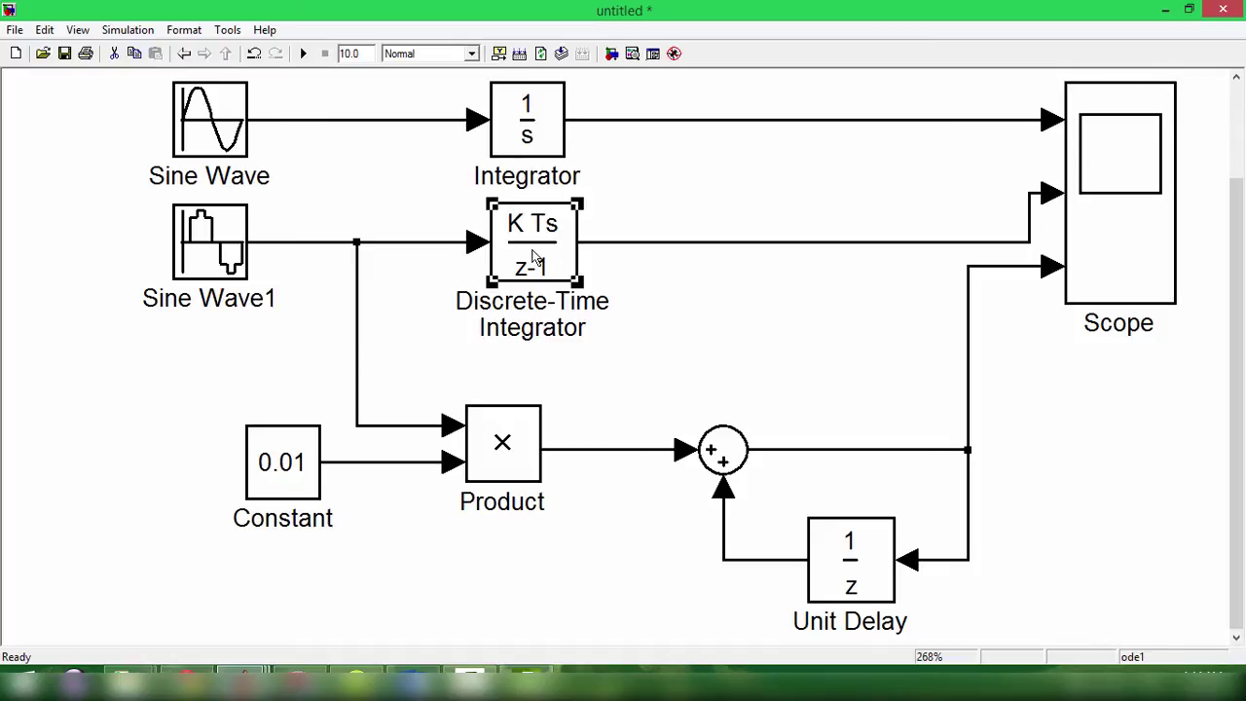
pyautogui.doubleClick(529, 223)
pyautogui.click(572, 190)
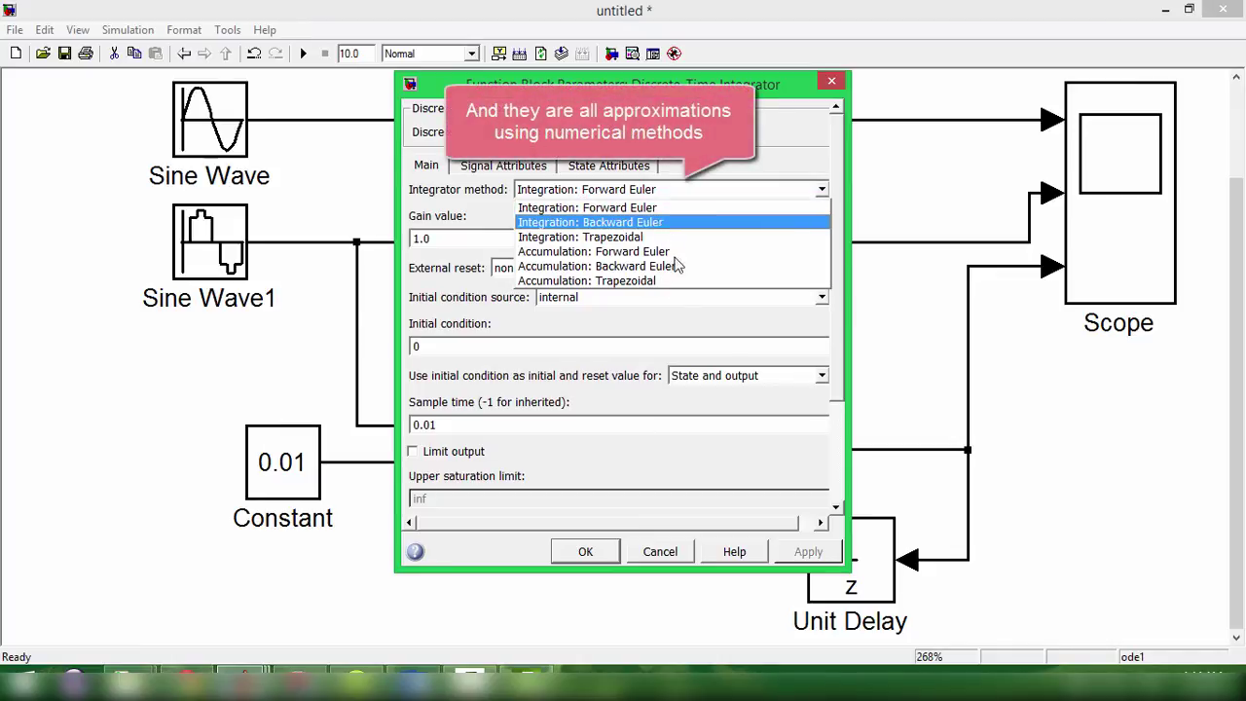
pyautogui.click(684, 185)
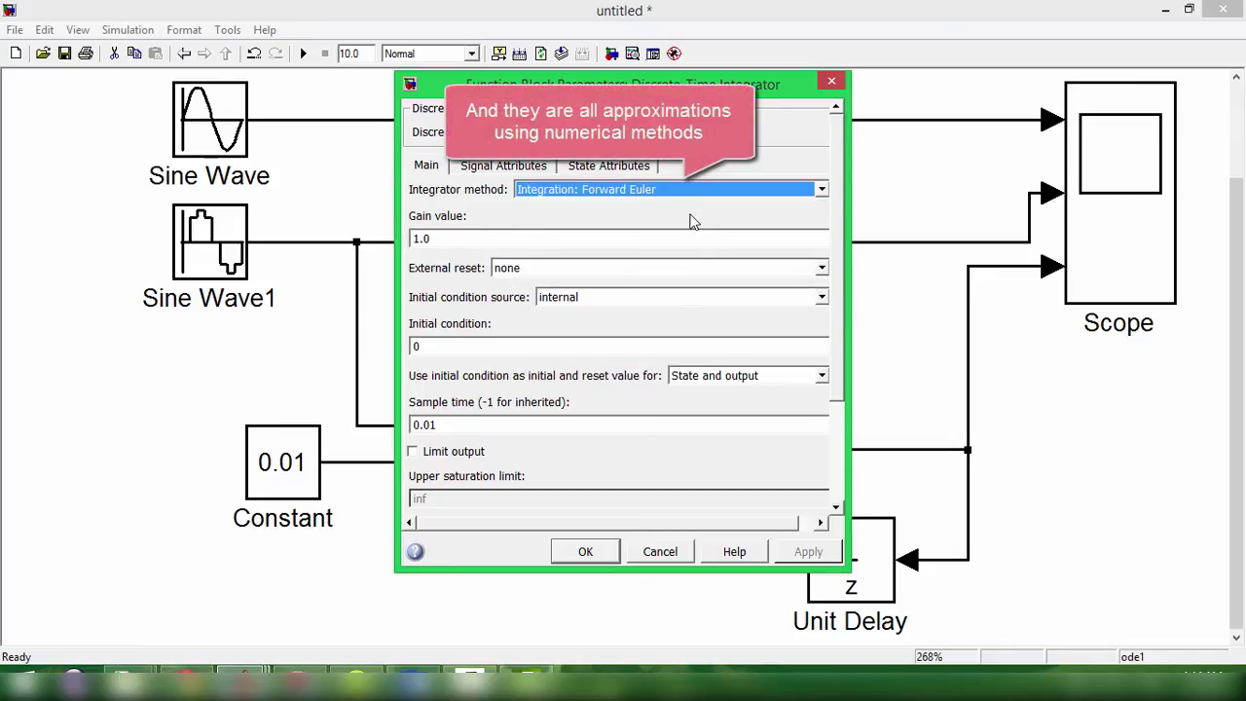
pyautogui.click(673, 551)
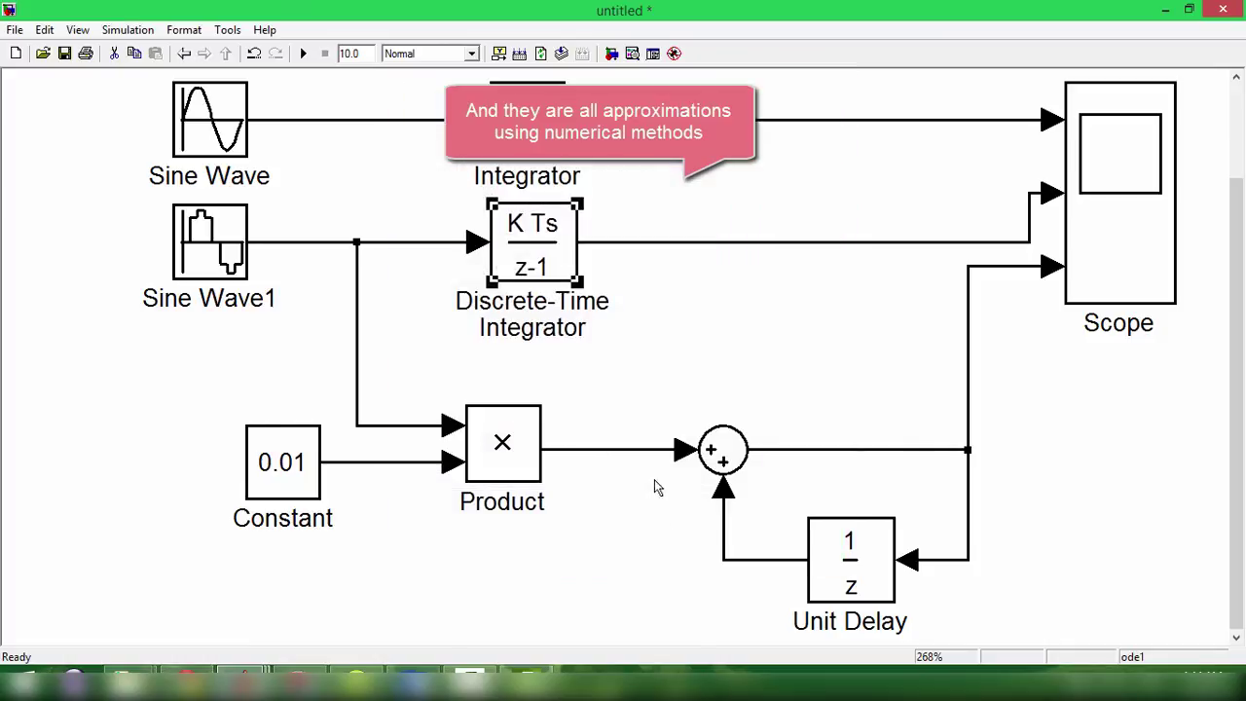
pyautogui.moveTo(888, 548); pyautogui.dragTo(244, 628)
pyautogui.click(298, 573)
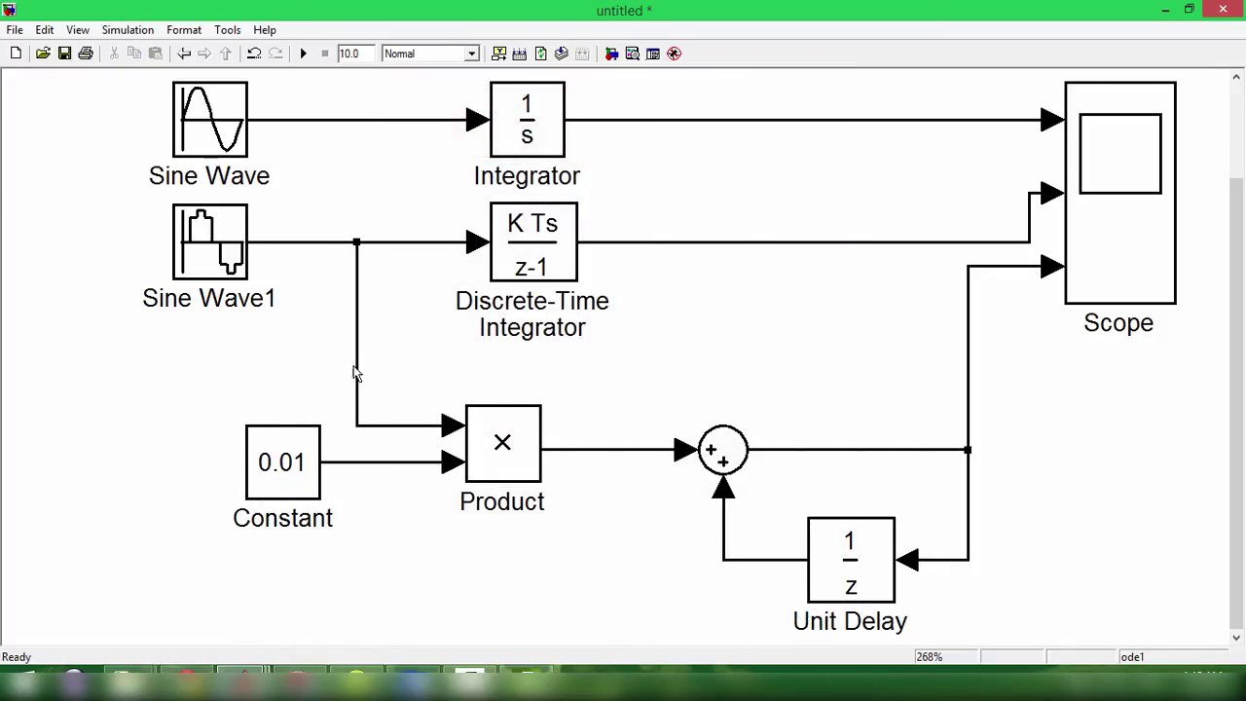